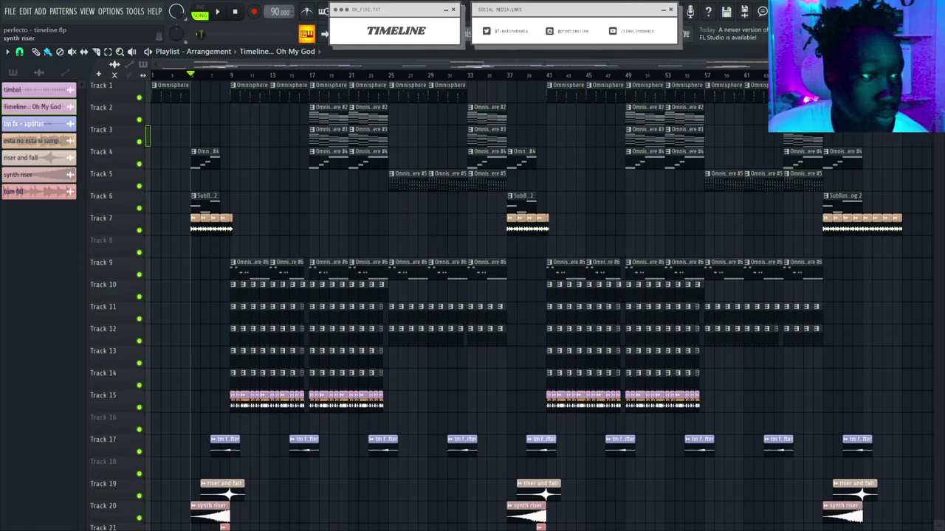
Play through the arrangement to listen to it, then stop playback.
key("space")
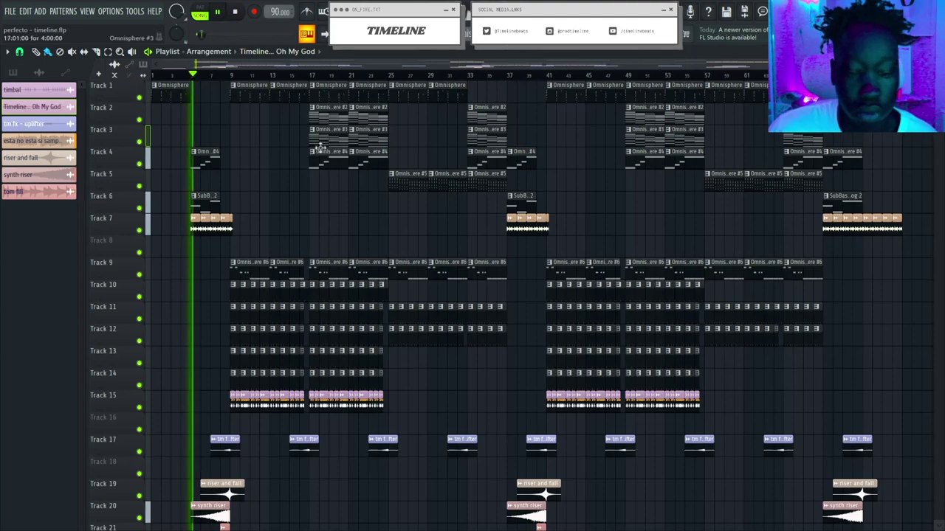
scroll(231, 80, "up", 3)
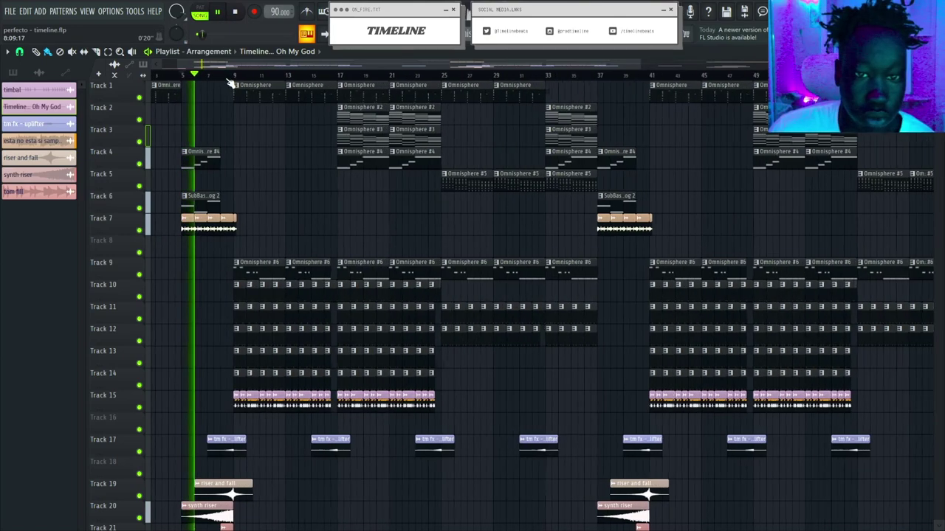
left_click_drag(222, 65, 201, 65)
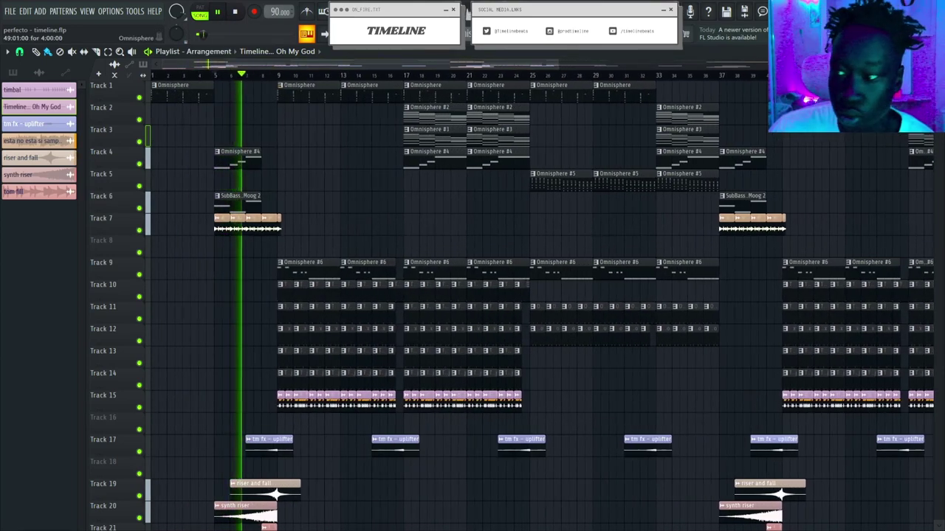
mouse_move(937, 74)
left_mouse_down()
mouse_move(937, 86)
mouse_move(937, 73)
left_mouse_up()
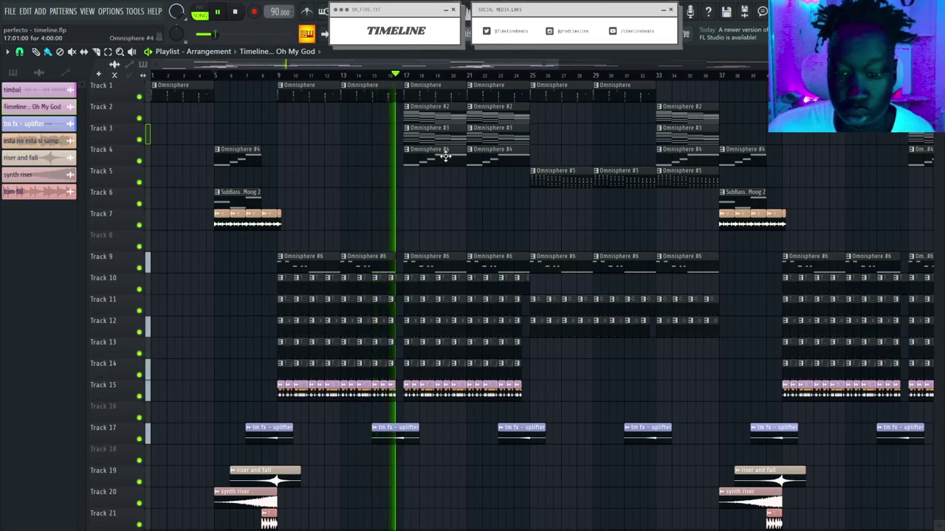
key("space")
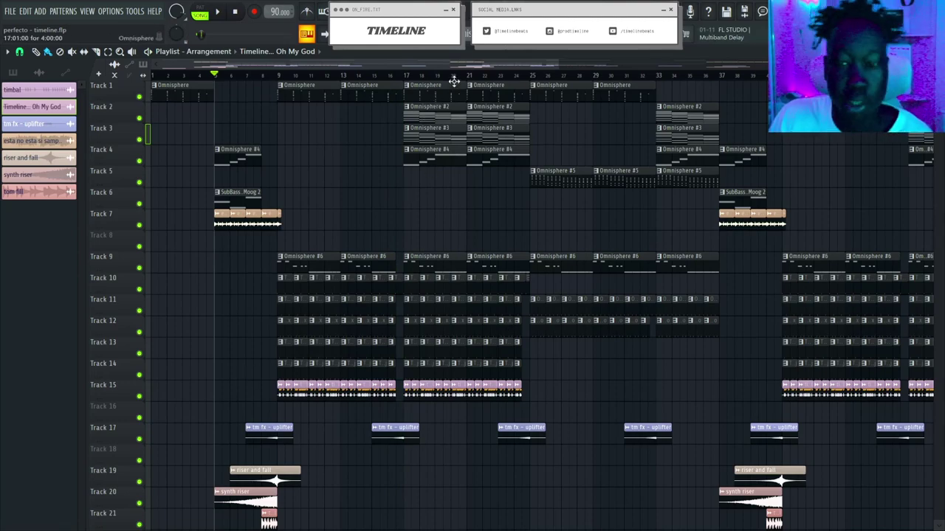
scroll(454, 80, "down", 4)
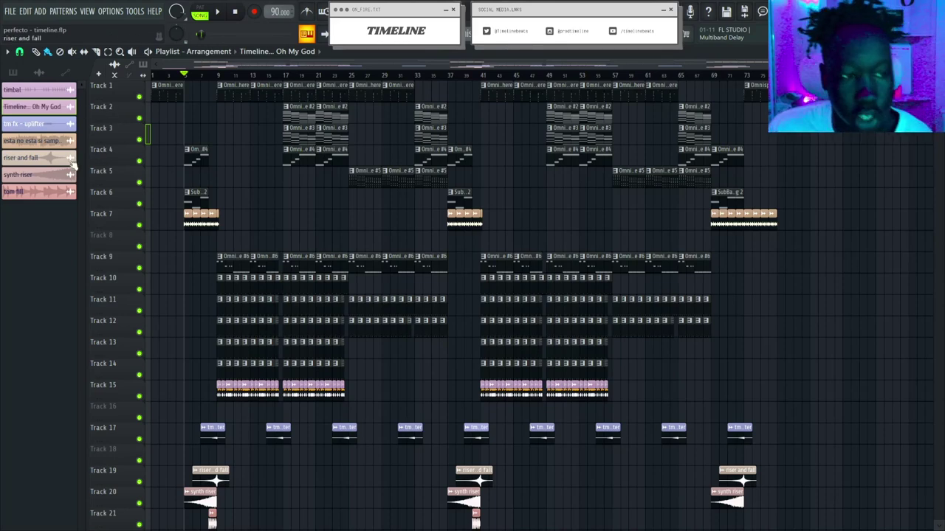
Bring up Pattern 17's step sequencer and nudge its window into position.
key("F6")
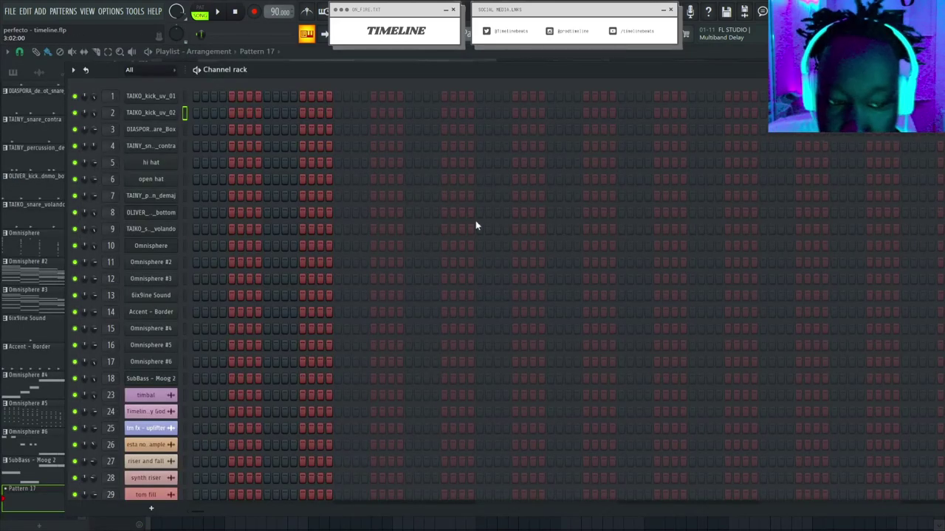
left_click_drag(425, 74, 450, 65)
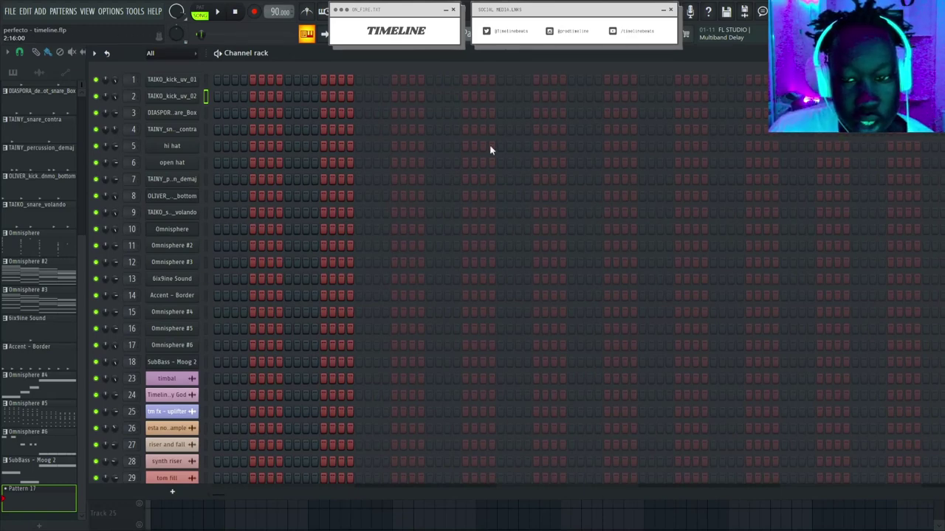
left_click_drag(520, 57, 508, 77)
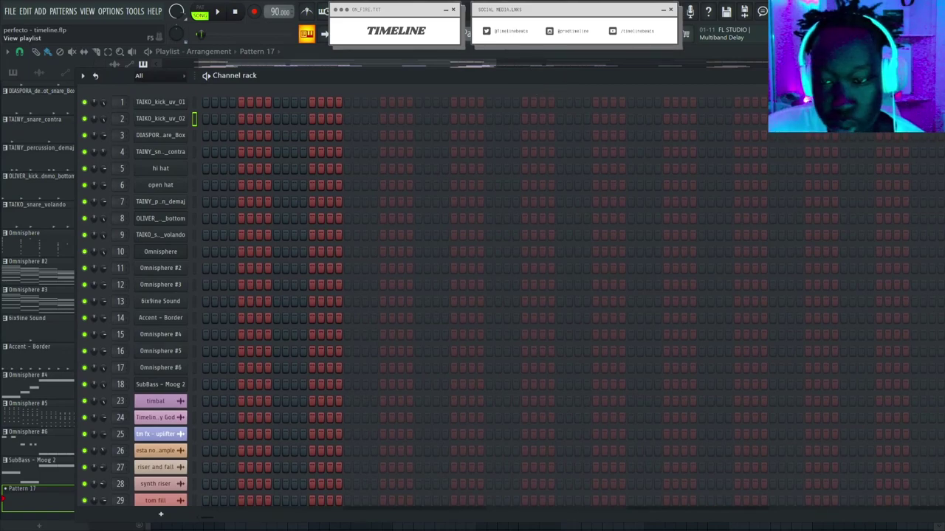
Back in the playlist, set the song position to bar 9 and return to the step sequencer.
key("F5")
scroll(333, 160, "down", 3)
scroll(226, 80, "up", 4)
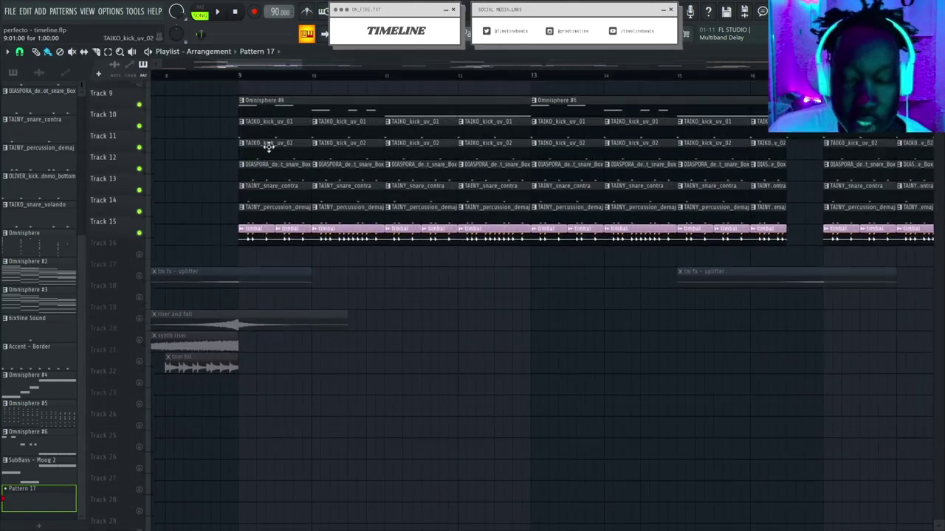
scroll(276, 141, "up", 3)
scroll(452, 77, "down", 5)
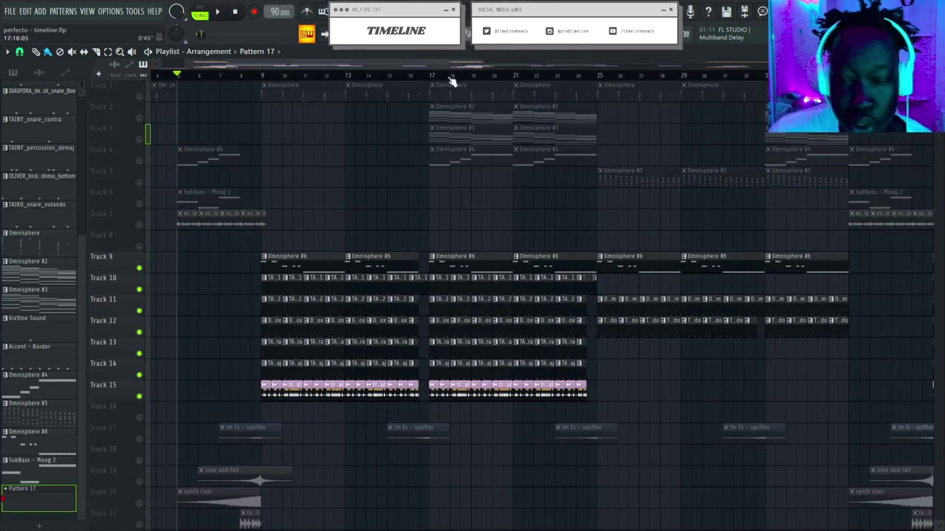
scroll(271, 125, "down", 3)
scroll(273, 79, "up", 4)
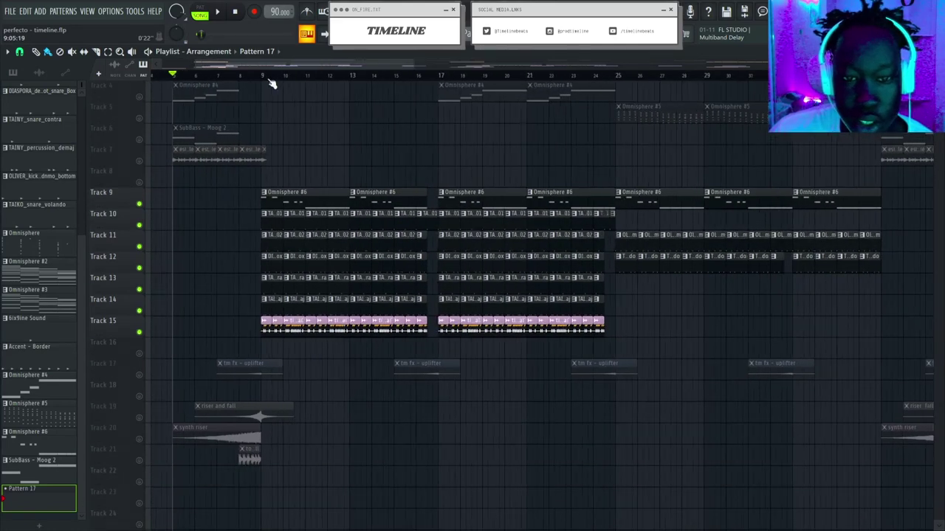
scroll(271, 83, "down", 4)
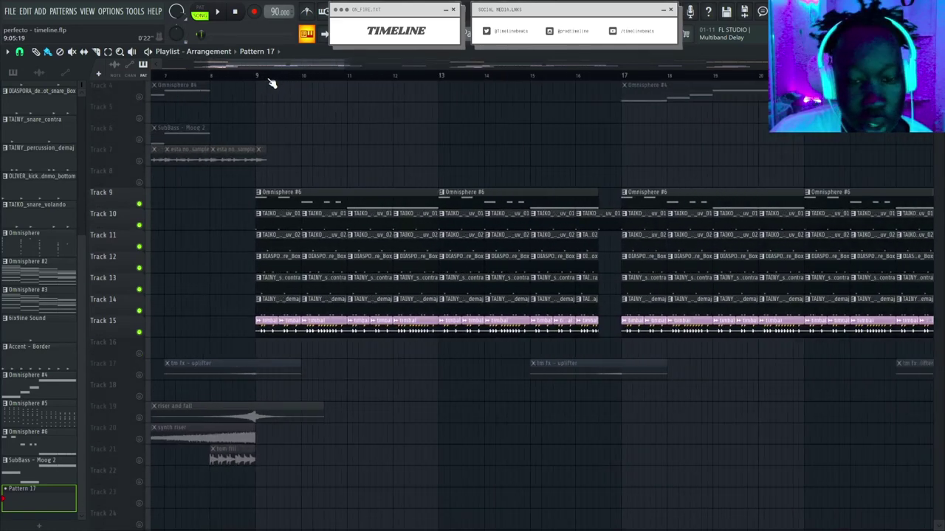
left_click(260, 76)
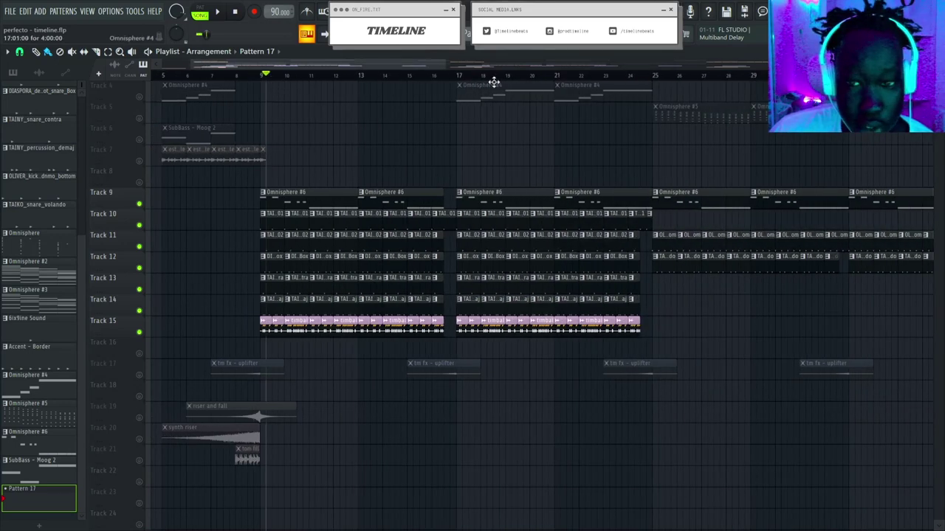
key("F6")
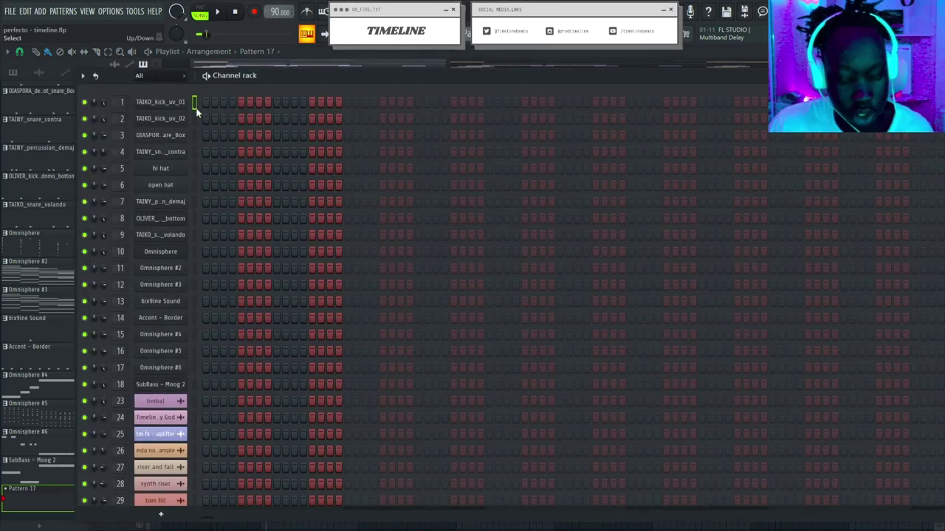
Select the row 4 and row 8 channels, then check the playlist arrangement.
left_click(196, 152)
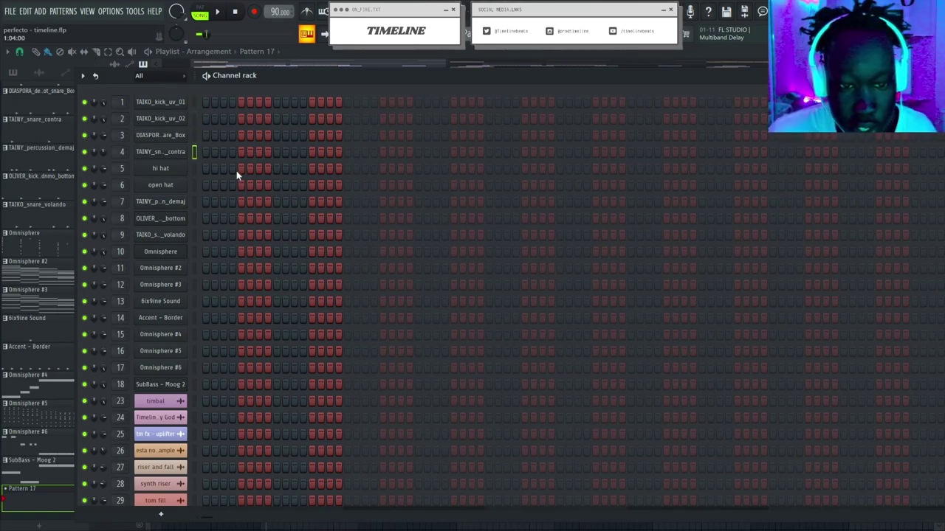
left_click(194, 220)
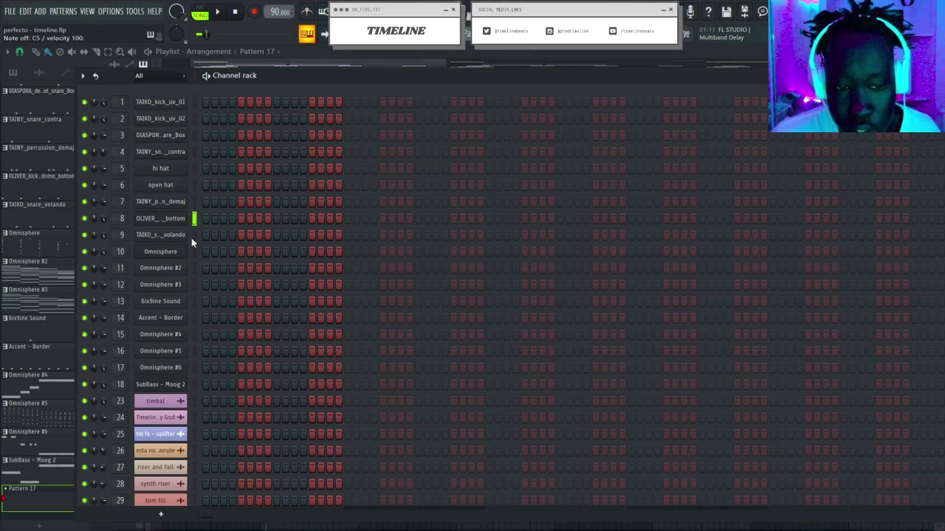
left_click(526, 64)
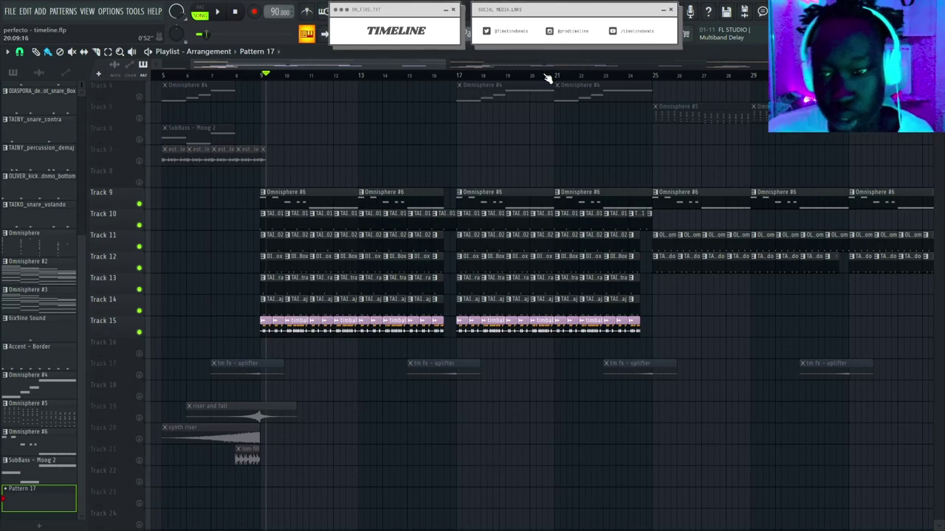
scroll(547, 78, "down", 3)
scroll(422, 274, "up", 3)
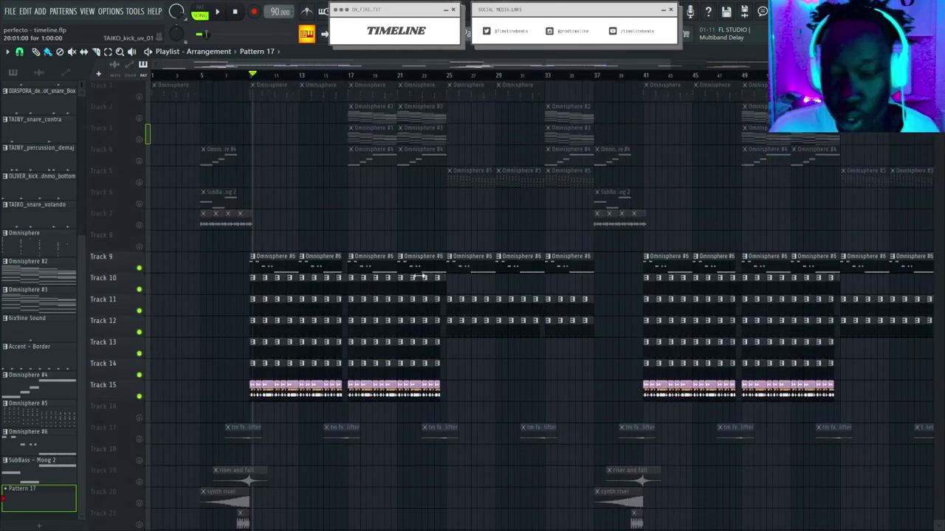
scroll(333, 276, "down", 4)
Flip between playlist and step sequencer, leaving Pattern 17's step sequencer in front.
key("F6")
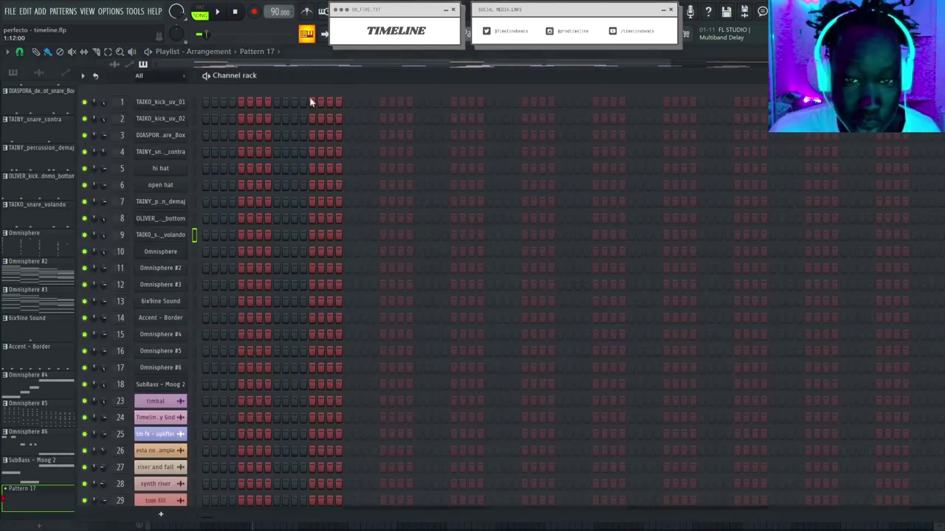
key("F6")
scroll(348, 152, "down", 1)
key("F6")
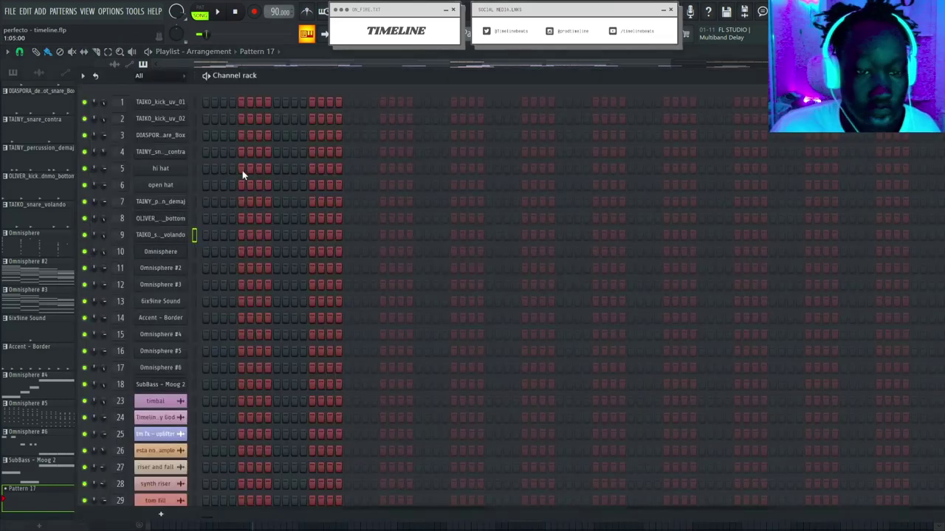
left_click(532, 38)
scroll(257, 76, "up", 1)
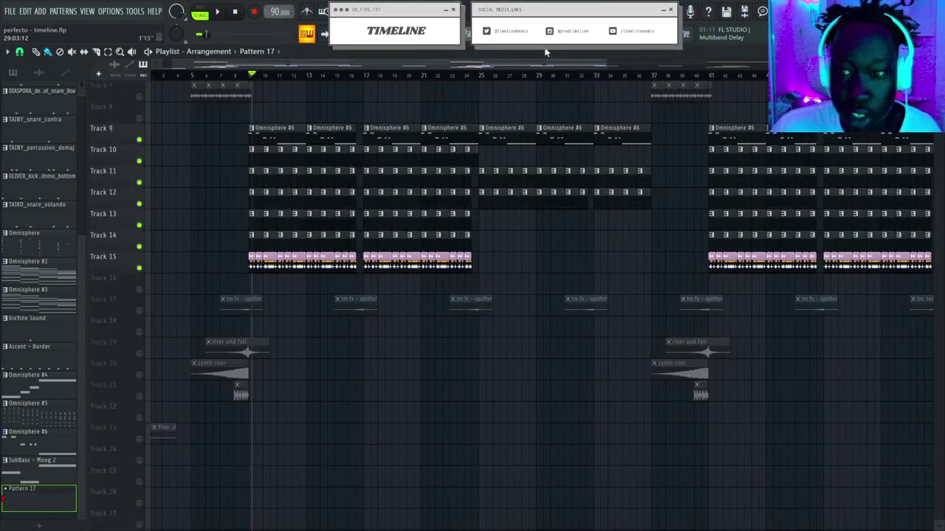
left_click(546, 38)
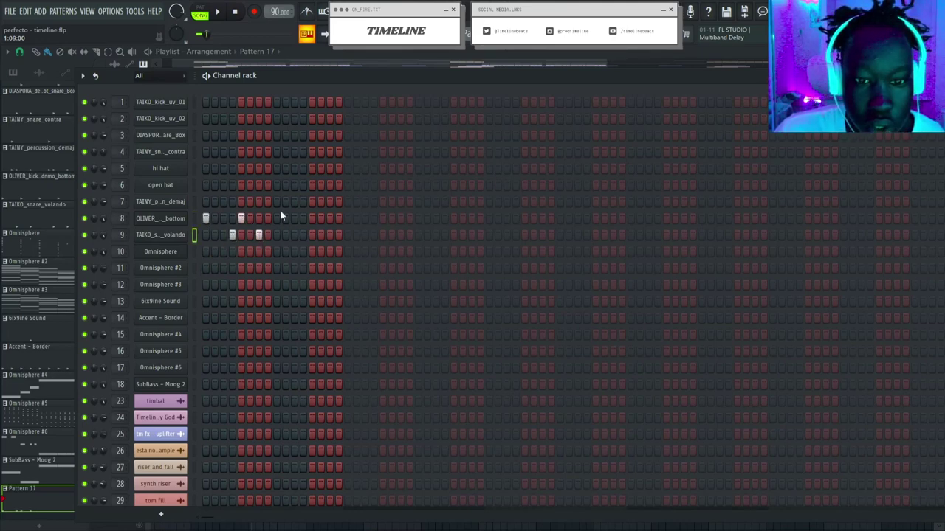
Add trial steps in rows 9 and 8, audition them, then clear the row 9 steps.
left_click(302, 234)
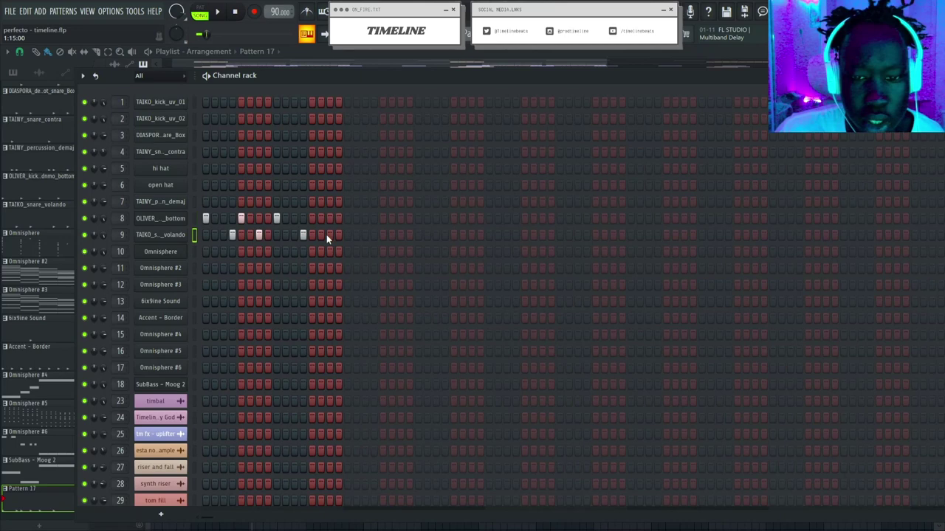
left_click(213, 11)
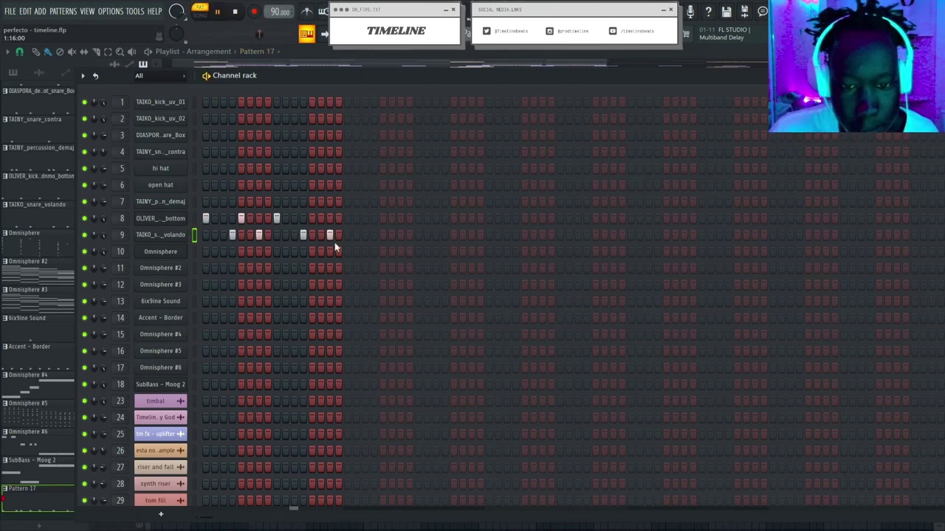
left_click(313, 219)
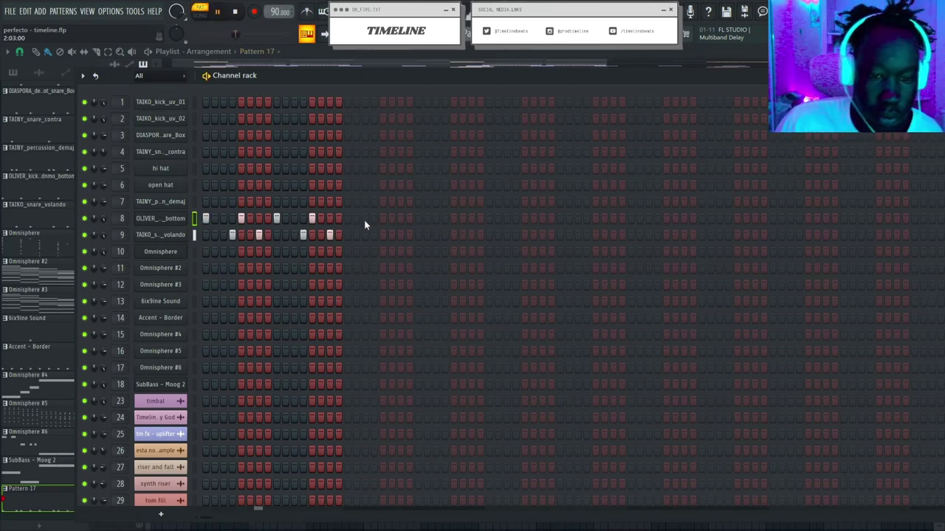
key("space")
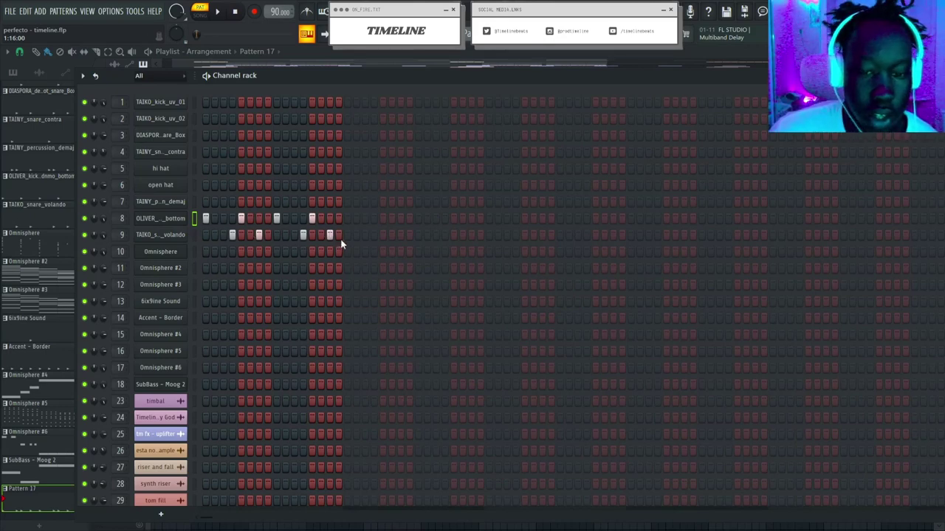
right_click(329, 235)
right_click(303, 235)
right_click(258, 234)
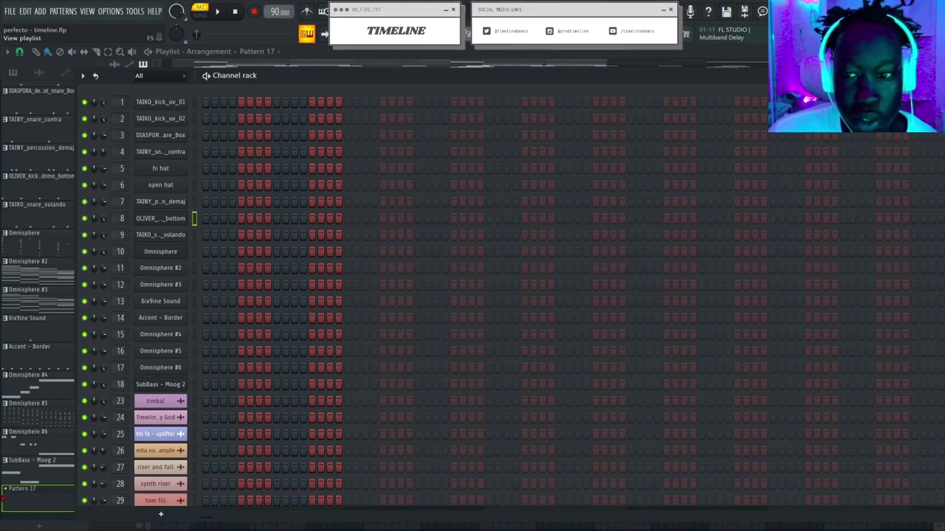
In the playlist, toggle the mute LEDs on Tracks 10–14 to change which drums play.
key("F5")
scroll(387, 219, "down", 1)
scroll(255, 80, "up", 3)
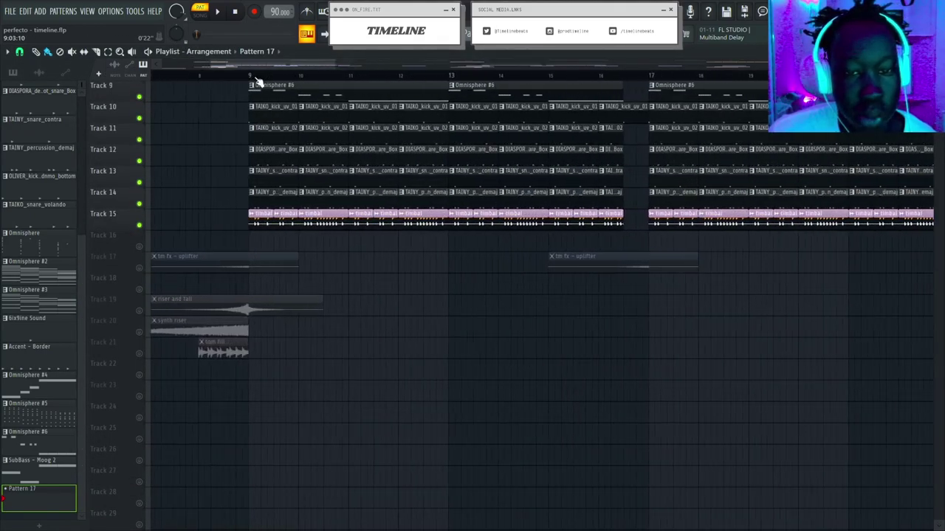
scroll(255, 78, "up", 2)
right_click(139, 118)
left_click(139, 139)
left_click(138, 161)
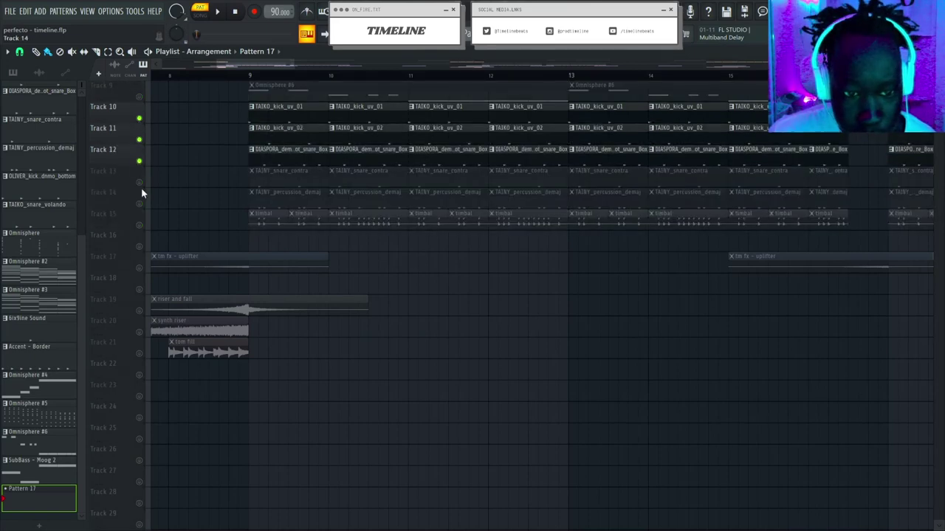
left_click(139, 184)
left_click(140, 204)
Isolate the two kick tracks and audition them from bar 9.
left_click(140, 225)
left_click(140, 225)
scroll(144, 214, "up", 2)
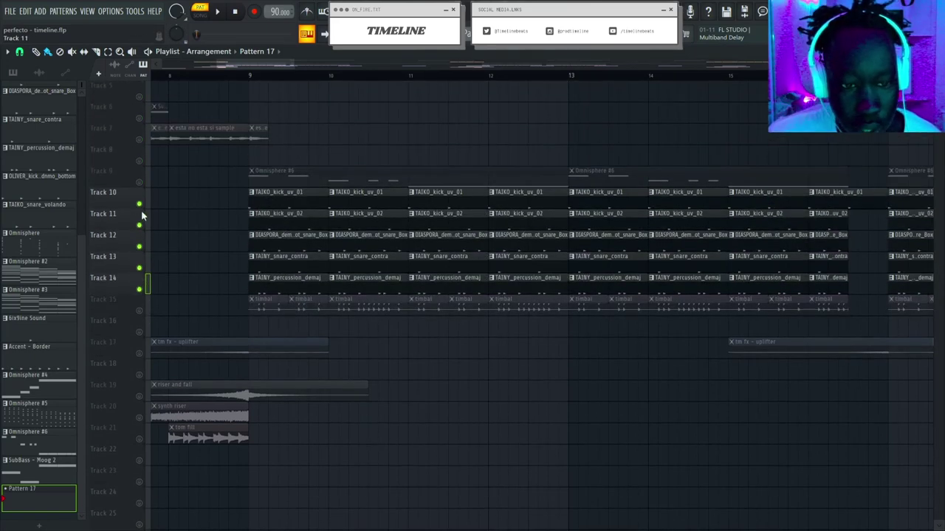
right_click(139, 203)
left_click(140, 224)
scroll(214, 251, "down", 2)
left_click(256, 78)
scroll(256, 79, "up", 2)
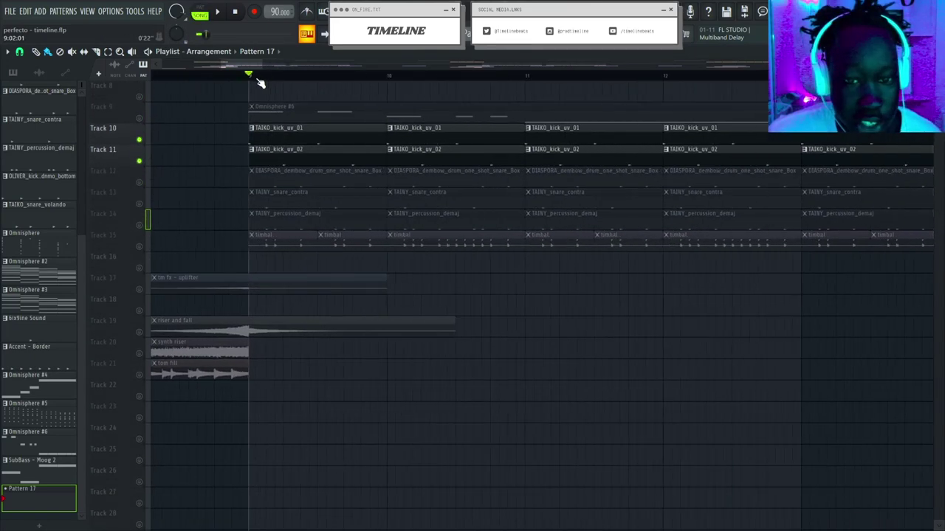
scroll(260, 83, "up", 1)
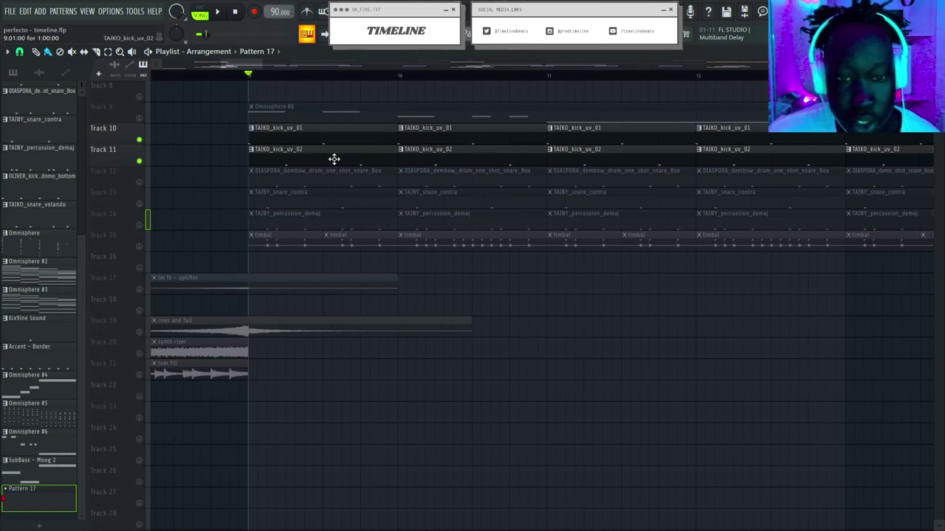
key("space")
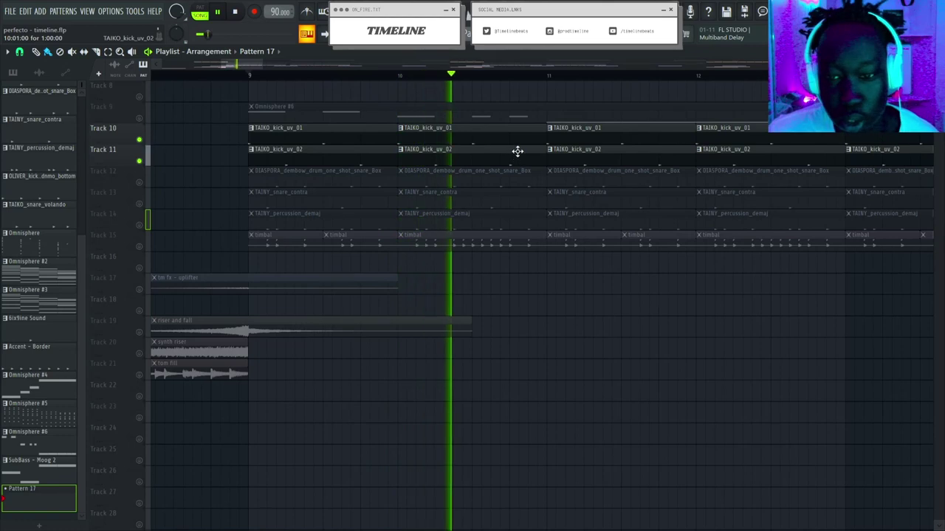
key("space")
Solo the Track 12 dembow snare and audition it alone from bar 9.
scroll(310, 101, "down", 2)
scroll(296, 79, "down", 2)
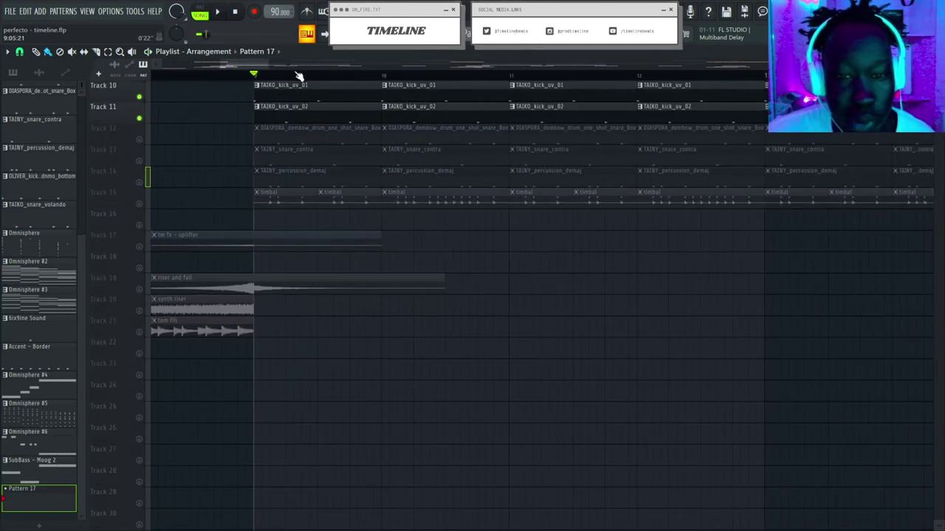
scroll(300, 87, "up", 4)
scroll(303, 122, "down", 3)
scroll(295, 155, "up", 1)
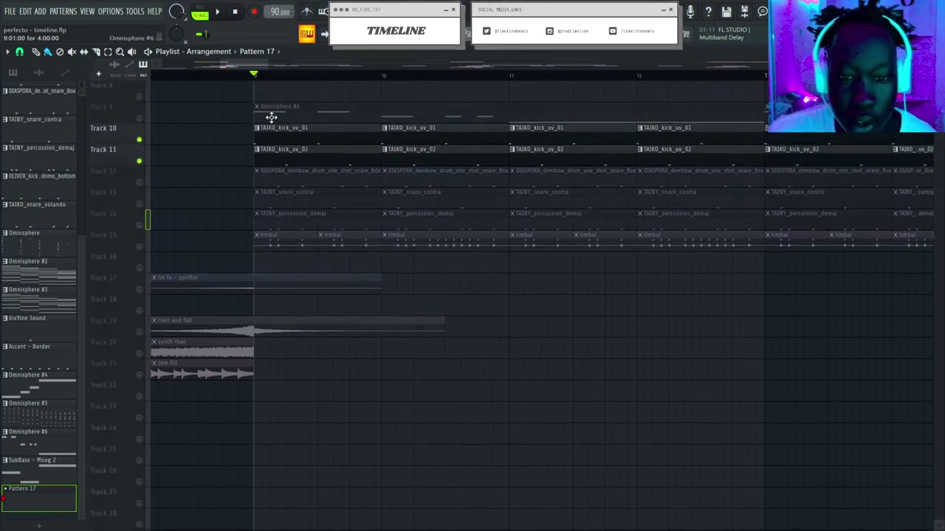
right_click(140, 182)
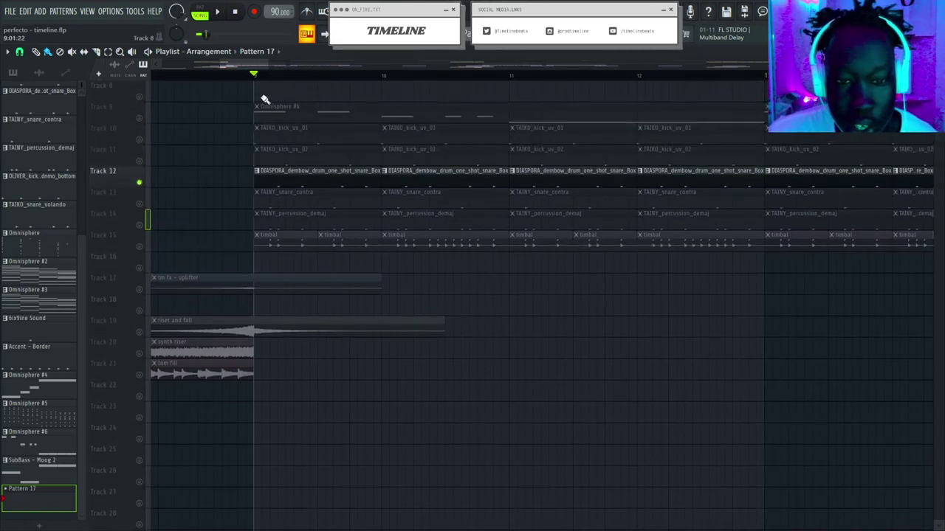
left_click(139, 161)
left_click(139, 140)
left_click(139, 160)
left_click(139, 140)
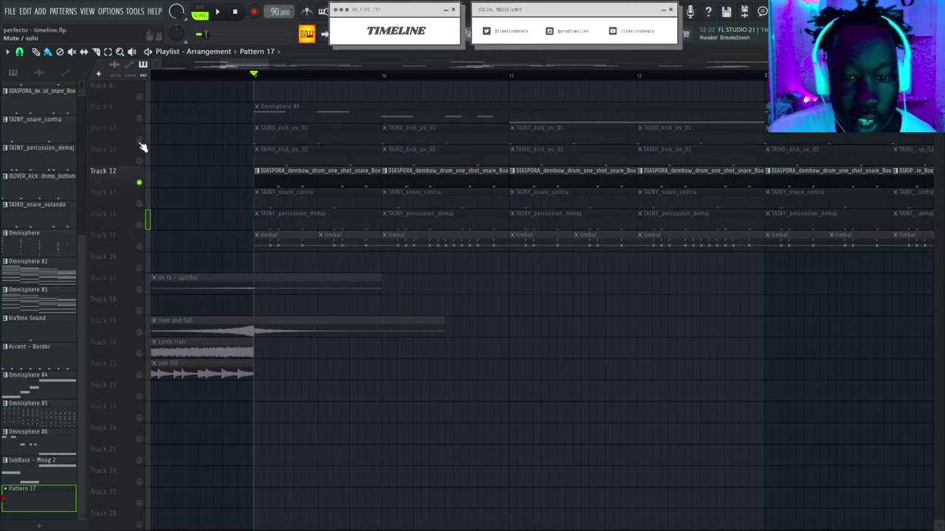
key("space")
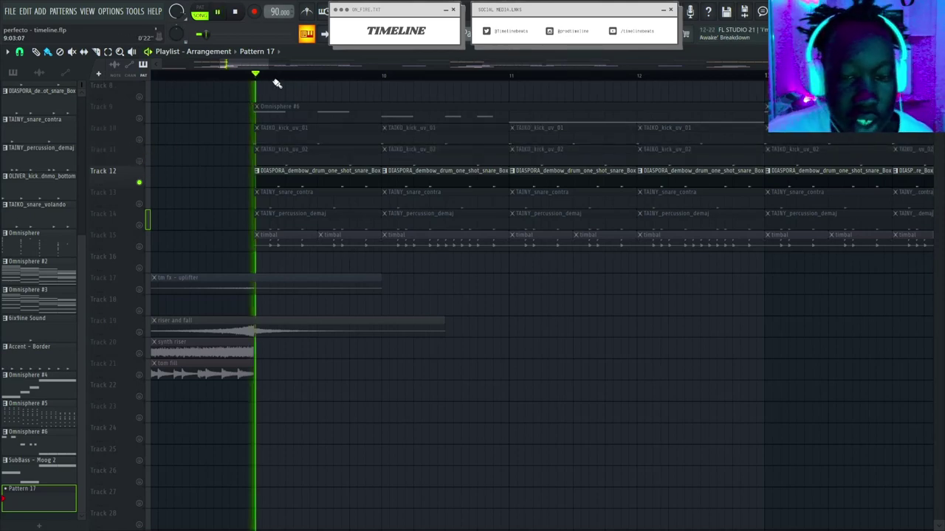
key("space")
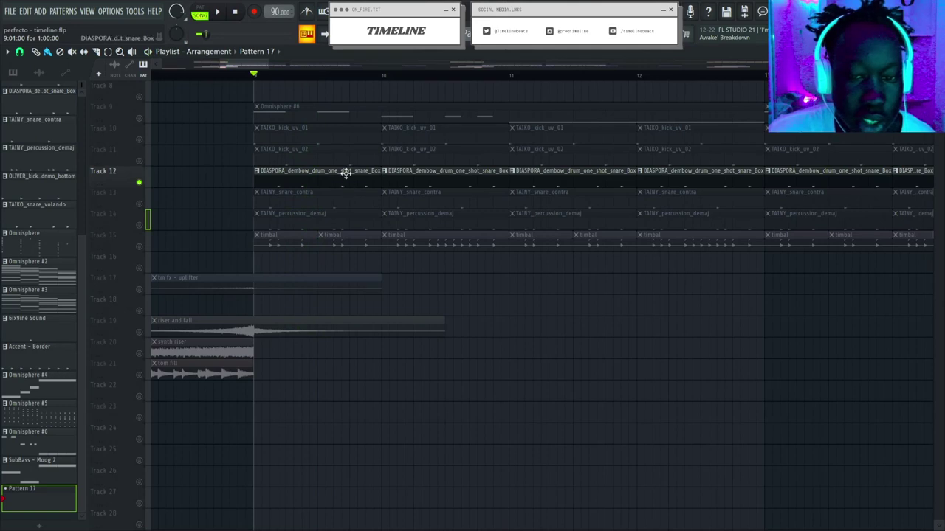
scroll(268, 80, "up", 2)
scroll(268, 80, "down", 1)
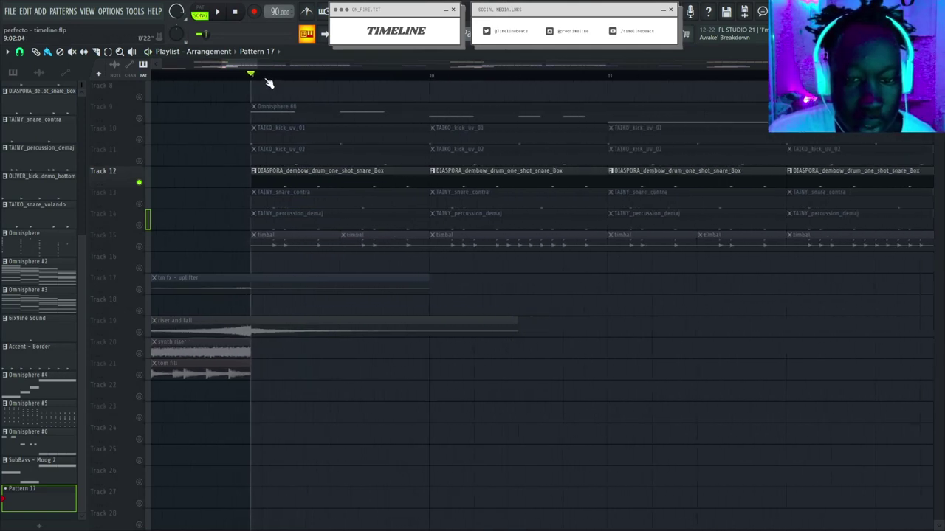
Activate the Track 12 dembow snare and Track 13 snare contra with kicks muted, and play them.
left_click(139, 204)
left_click(139, 183)
left_click(138, 161)
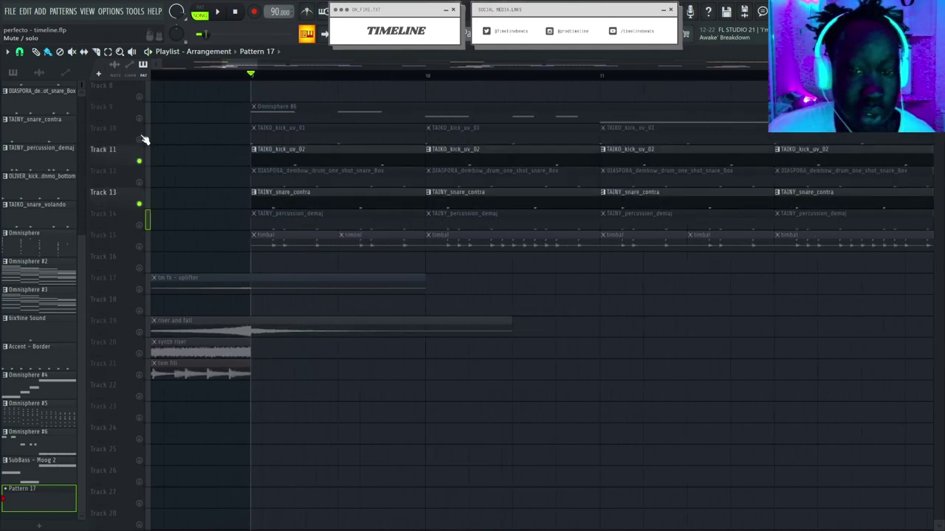
left_click(139, 140)
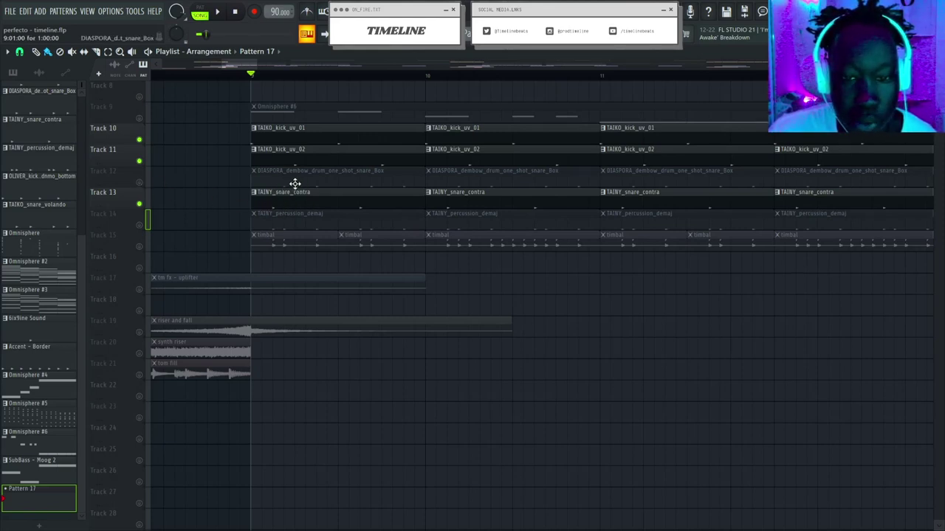
left_click(139, 182)
left_click(139, 161)
left_click(139, 139)
key("space")
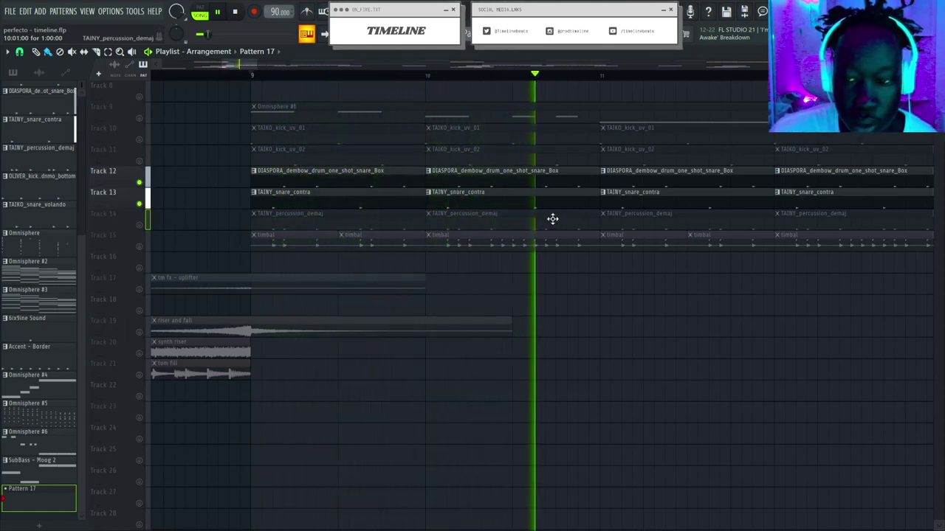
key("space")
Play the snares together with the Track 14 percussion from bar 9.
scroll(273, 81, "right", 1)
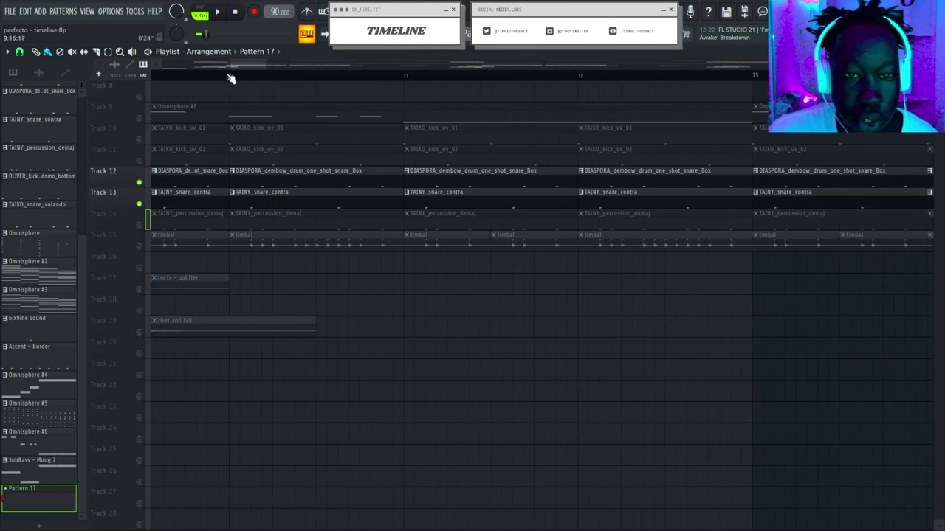
scroll(237, 81, "left", 2)
scroll(254, 88, "down", 1)
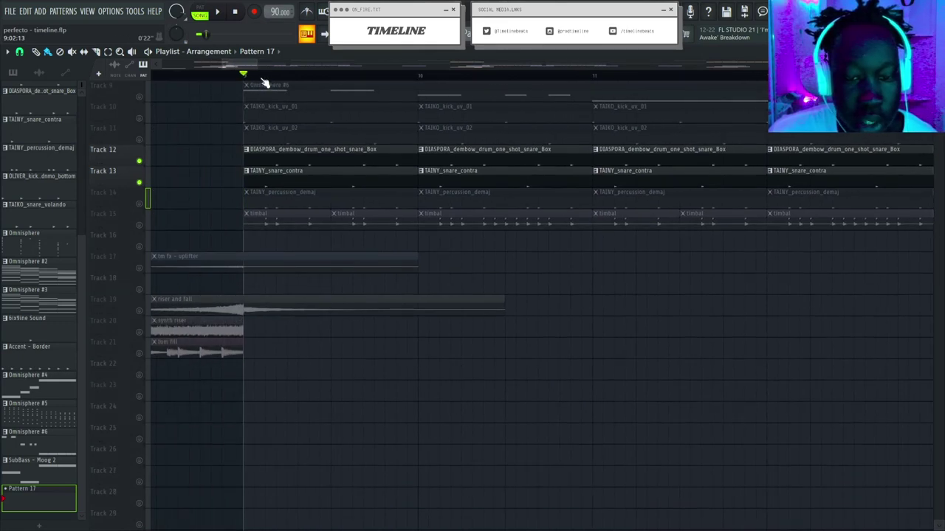
scroll(264, 83, "up", 3)
scroll(276, 79, "down", 2)
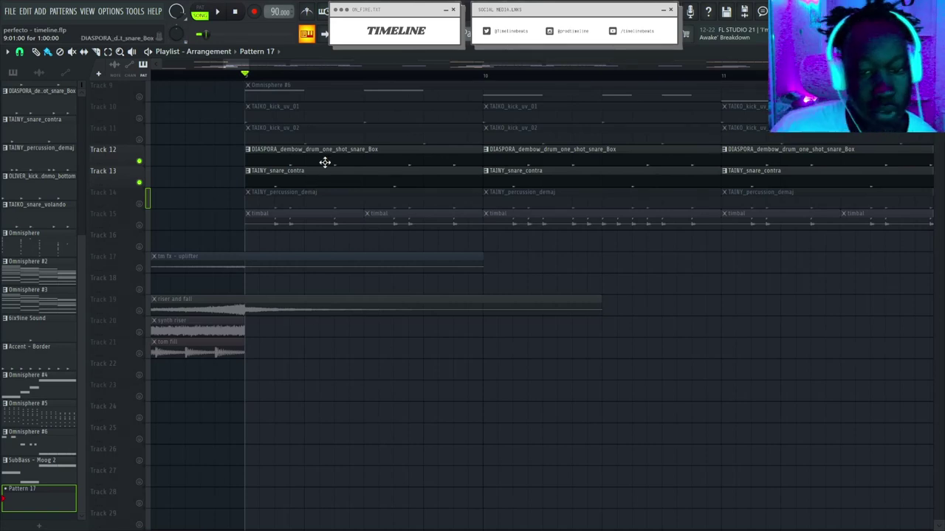
scroll(325, 162, "down", 2)
scroll(320, 169, "up", 5)
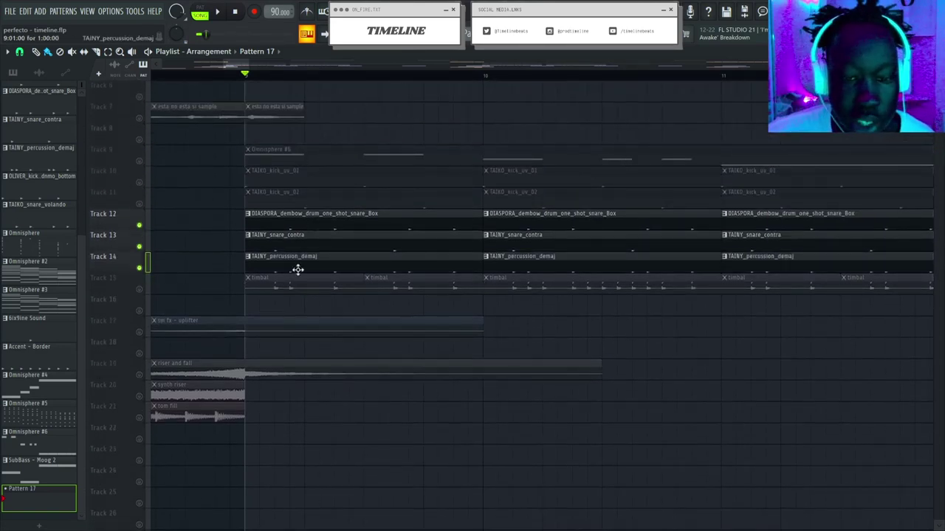
scroll(291, 259, "down", 3)
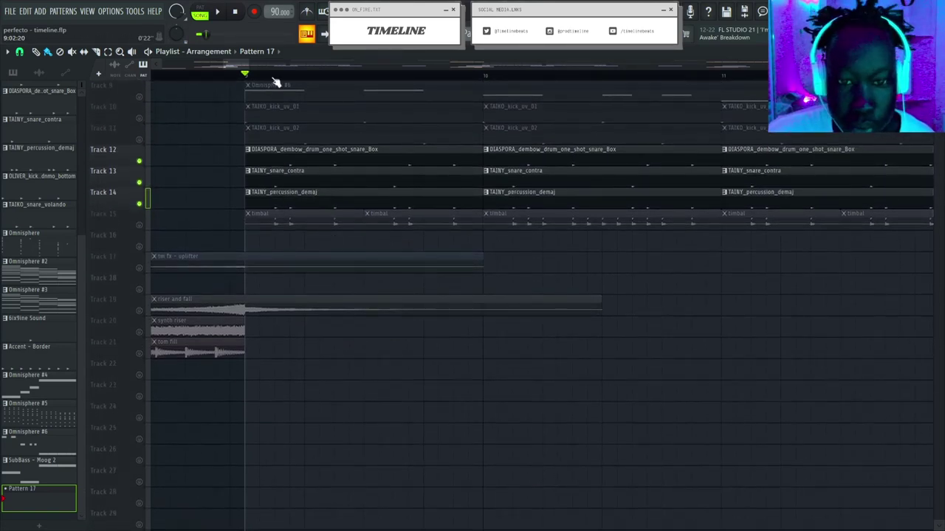
scroll(295, 92, "down", 2)
scroll(325, 184, "up", 4)
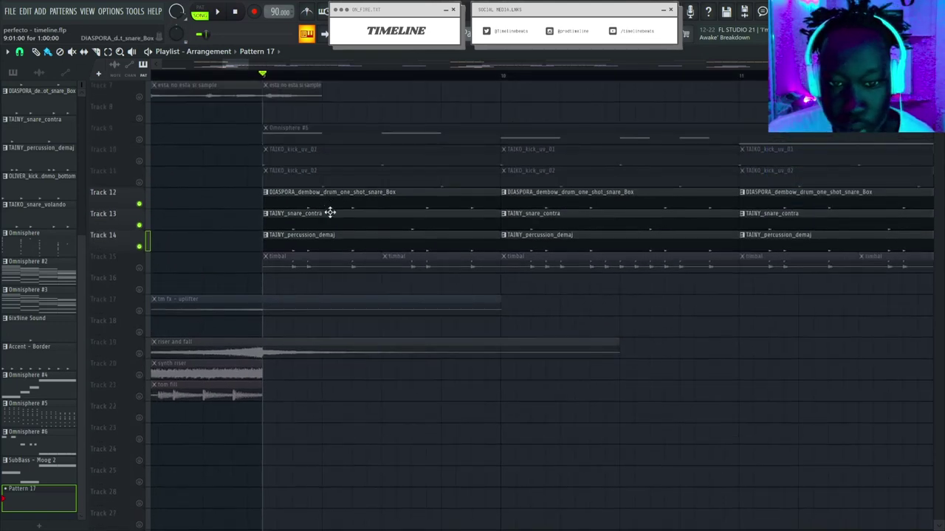
scroll(347, 210, "down", 2)
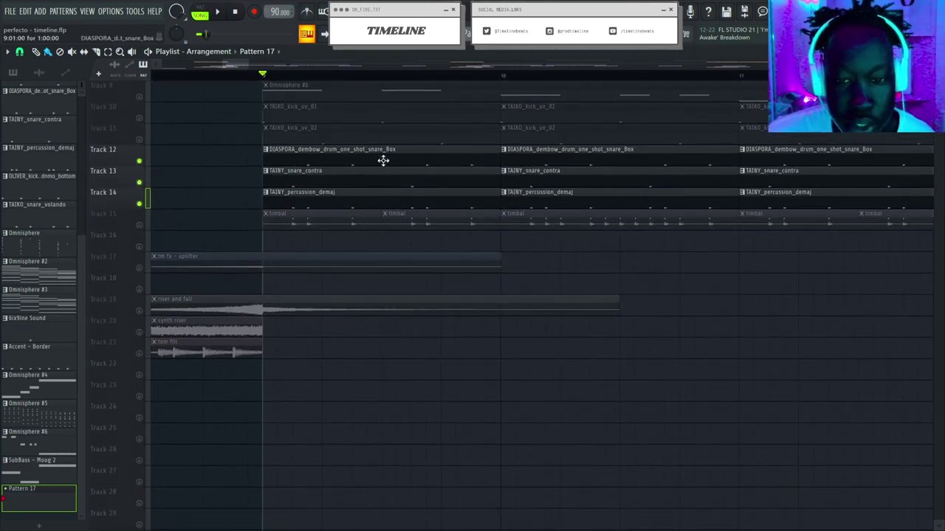
key("space")
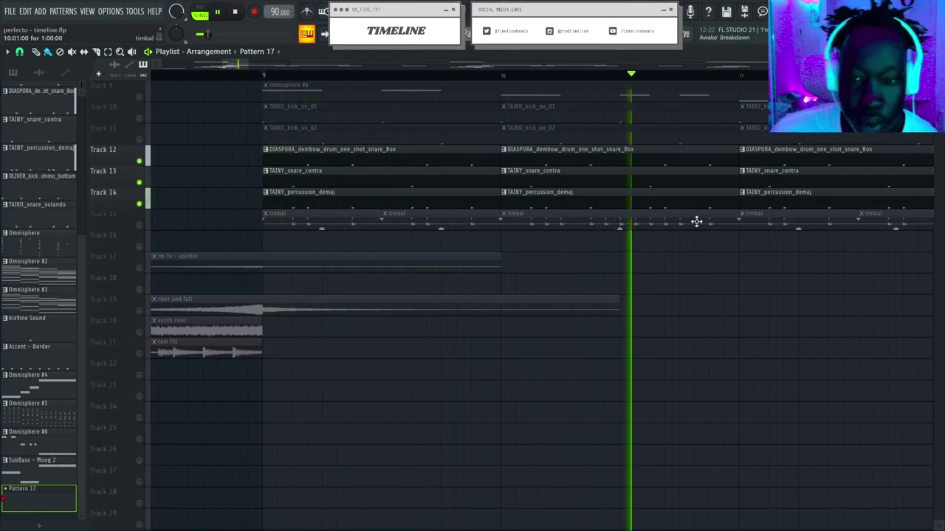
Open TAINY_percussion_demaj in the piano roll, try three extra C5 hits, then undo them.
key("space")
double_click(340, 194)
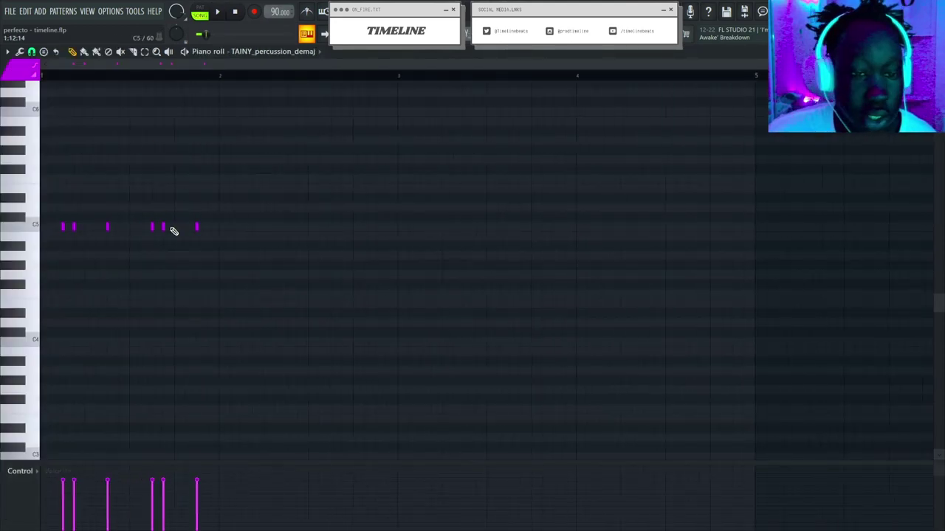
key("space")
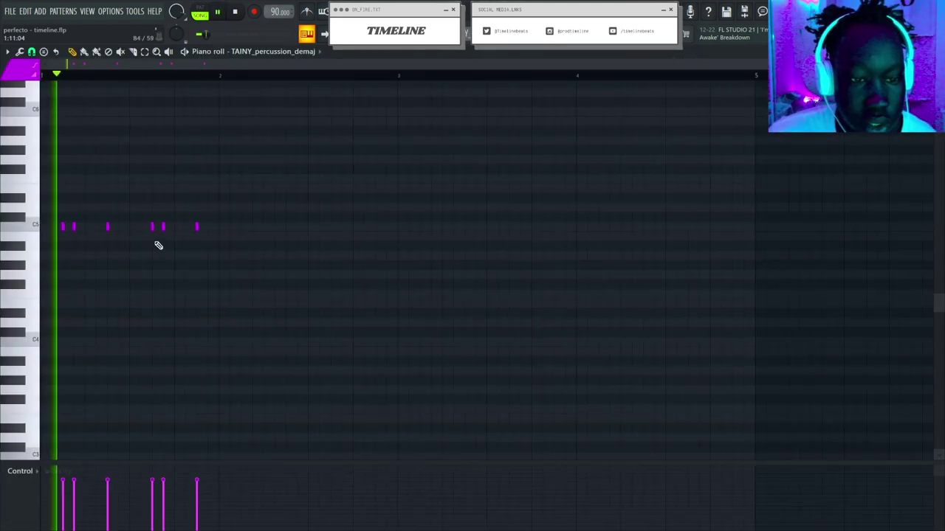
left_click(174, 226)
left_click(185, 227)
left_click(207, 226)
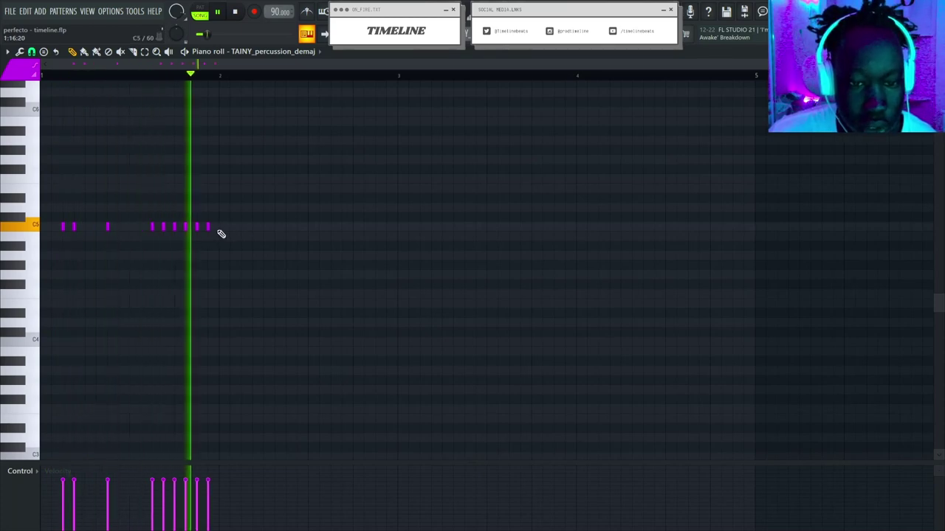
key("space")
key("ctrl+z")
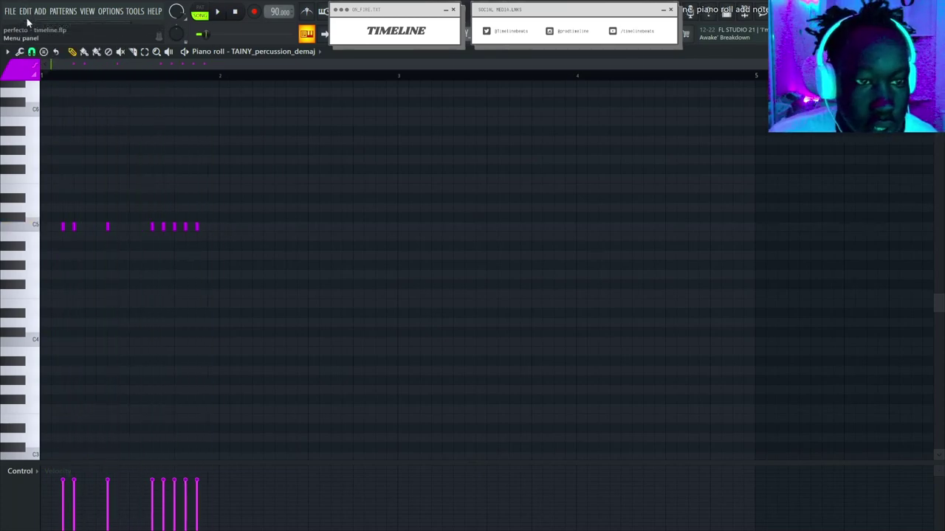
key("ctrl+z")
key("ctrl+z")
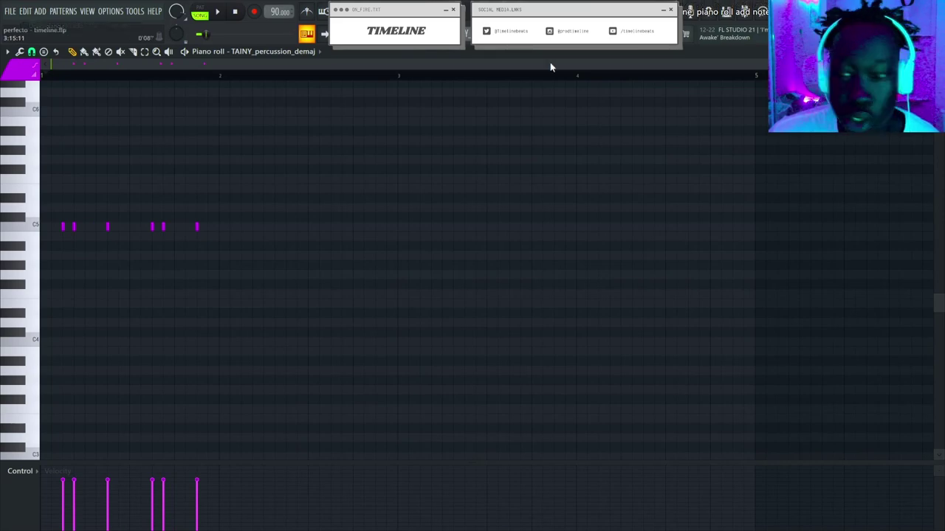
key("F5")
Scroll down to Track 15 and solo its timbal percussion, muting Tracks 10–14.
scroll(394, 84, "down", 4)
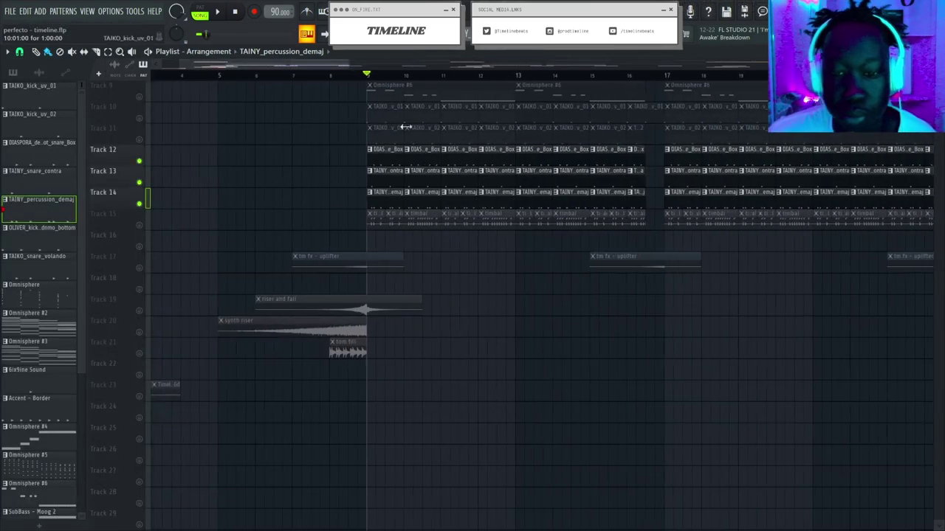
scroll(416, 120, "up", 6)
scroll(430, 107, "down", 5)
scroll(445, 84, "down", 2)
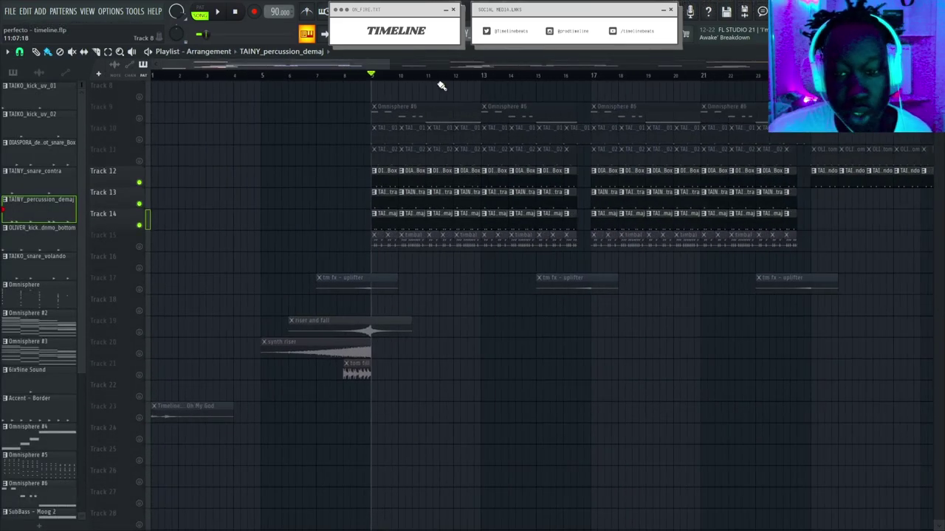
scroll(553, 124, "up", 4)
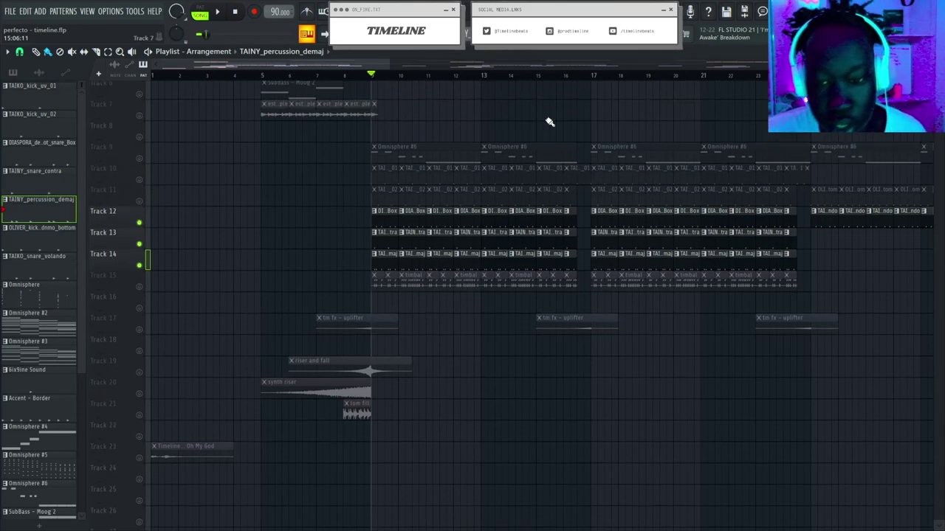
scroll(480, 81, "down", 2)
scroll(310, 96, "down", 5)
scroll(319, 78, "up", 4)
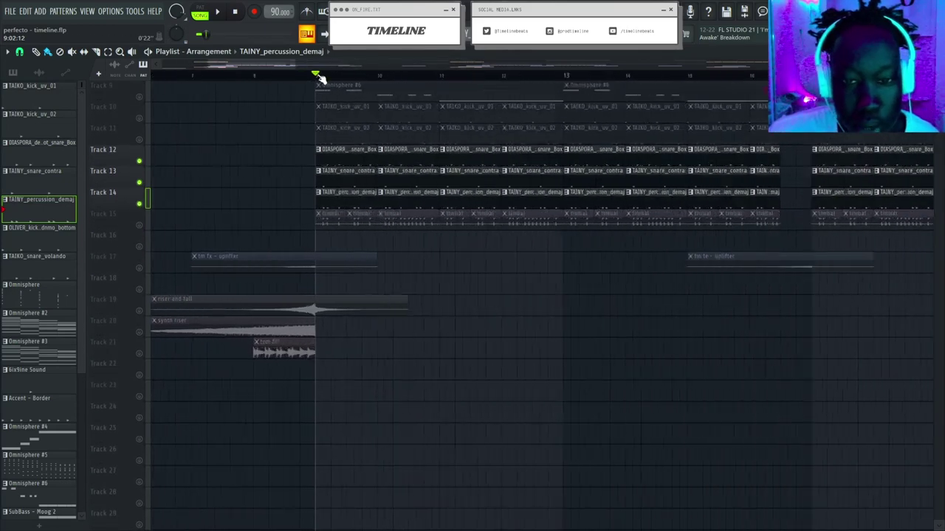
scroll(367, 83, "down", 2)
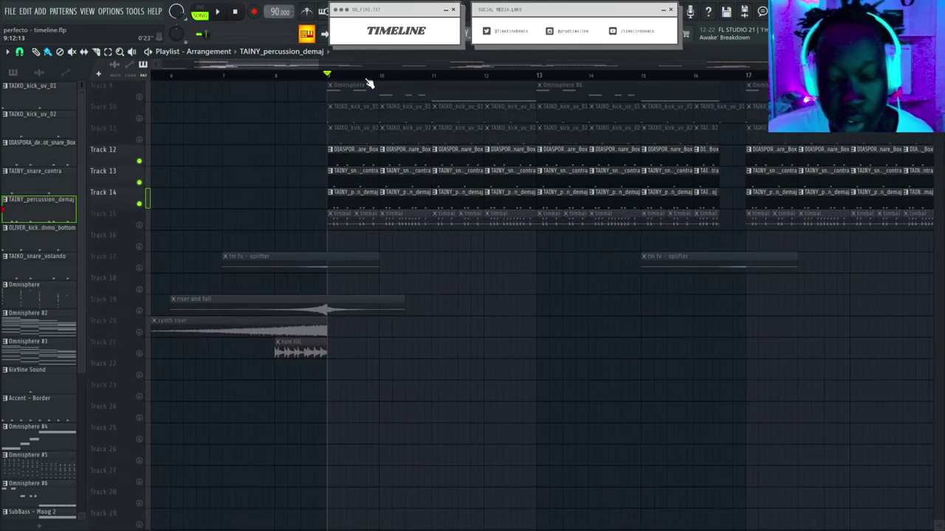
scroll(363, 83, "down", 2)
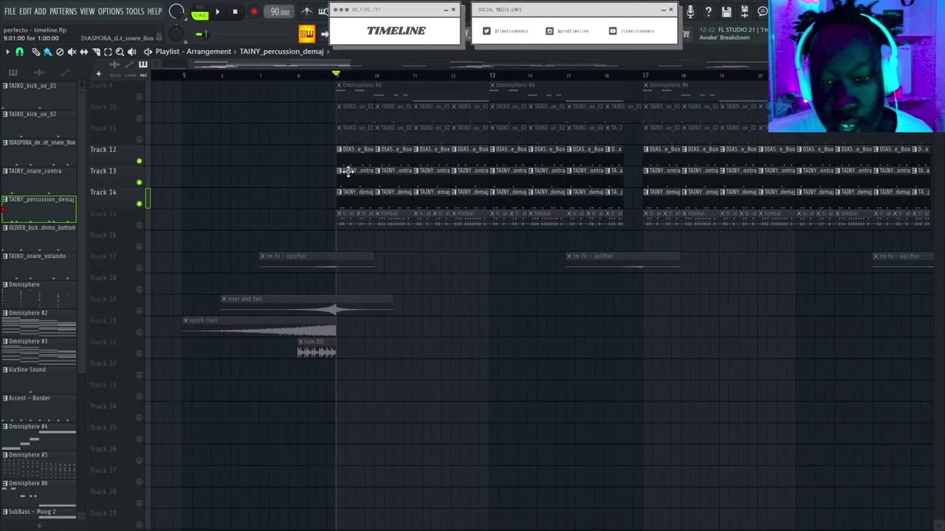
right_click(139, 226)
scroll(310, 251, "down", 2)
scroll(348, 82, "up", 5)
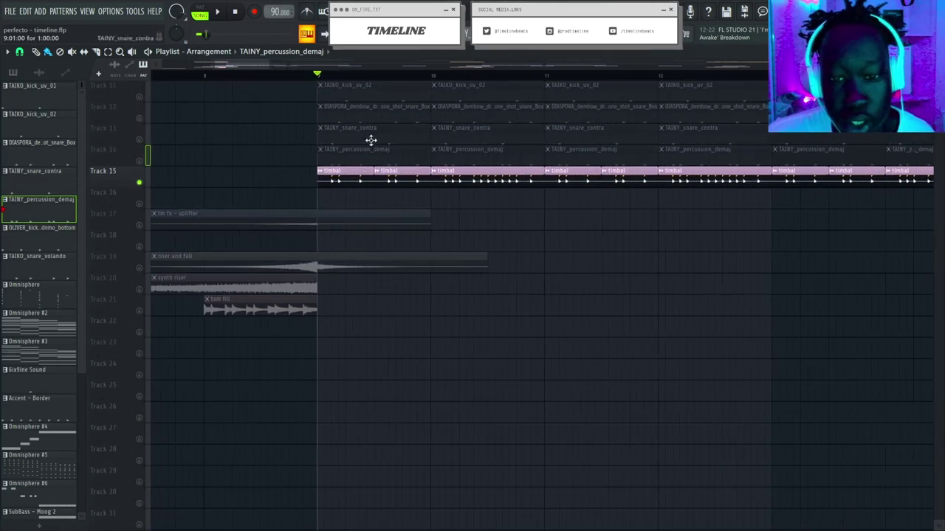
Inspect the timbal clip's audio settings and audition the soloed timbal track.
double_click(345, 180)
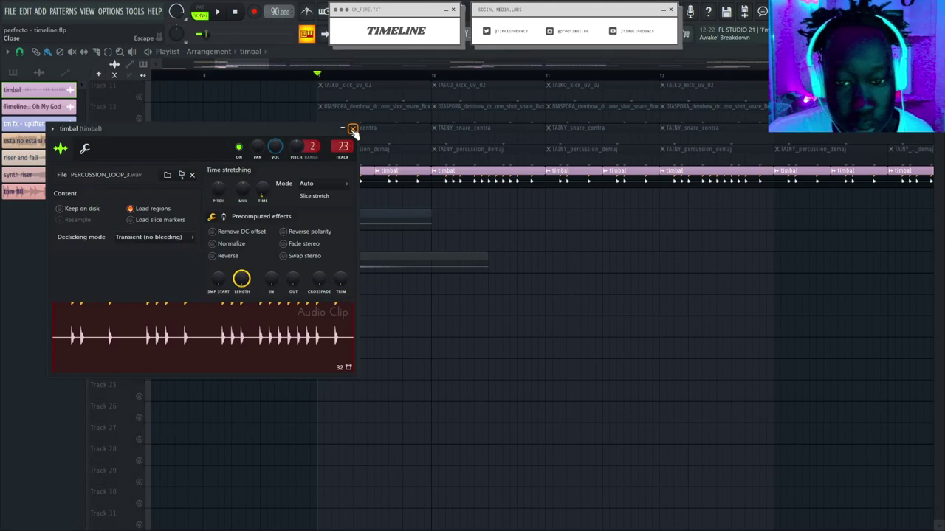
key("Escape")
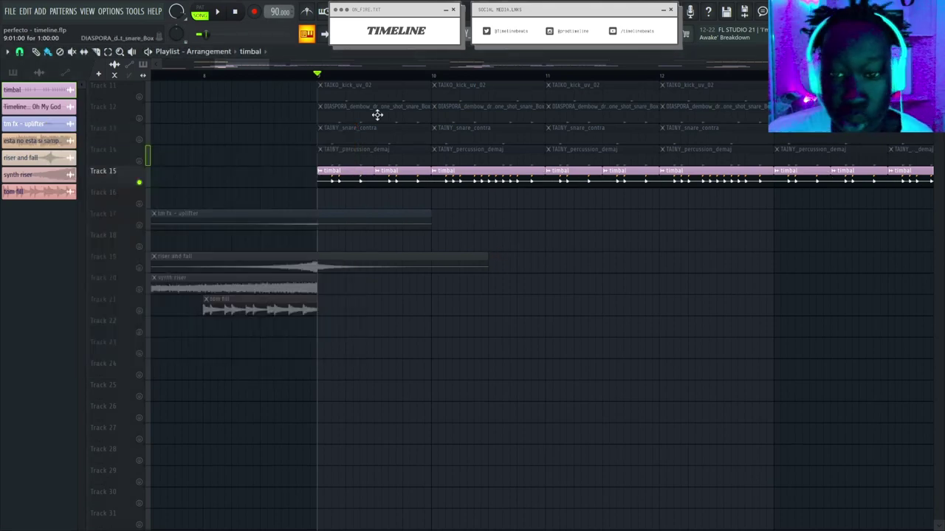
scroll(350, 77, "down", 3)
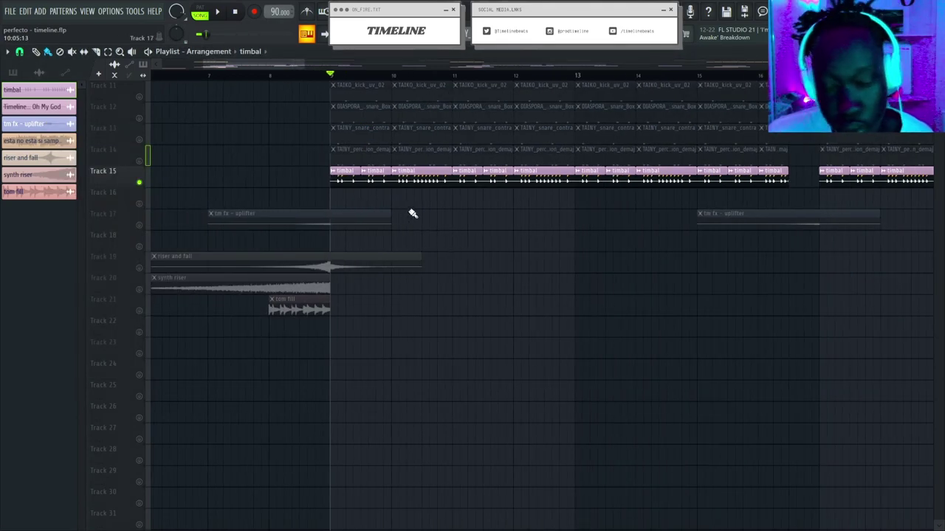
scroll(364, 221, "up", 3)
key("space")
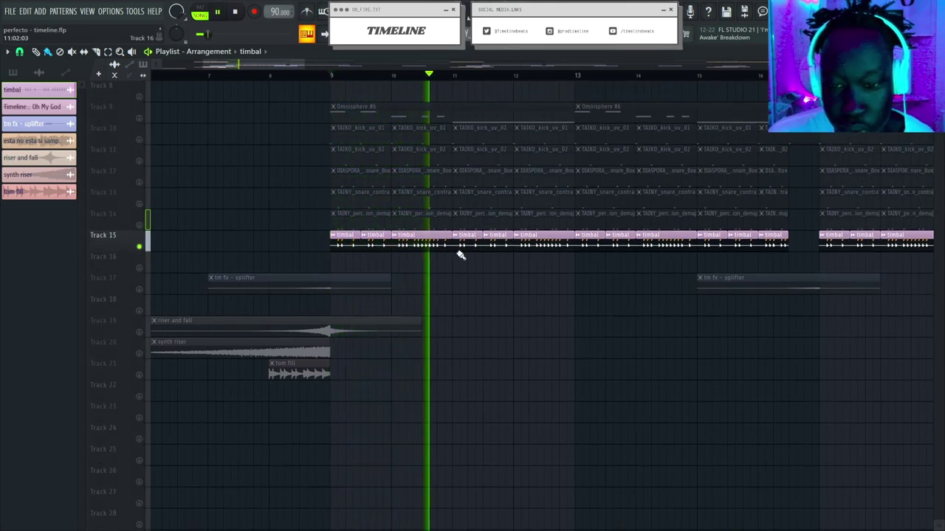
key("space")
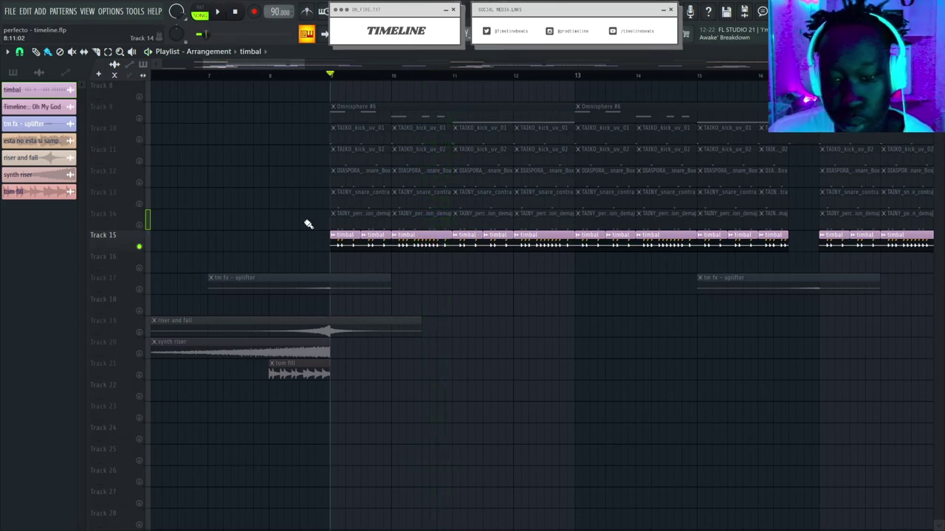
Unmute Tracks 10–14 and play the full beat with all drums.
left_click_drag(139, 225, 157, 151)
key("space")
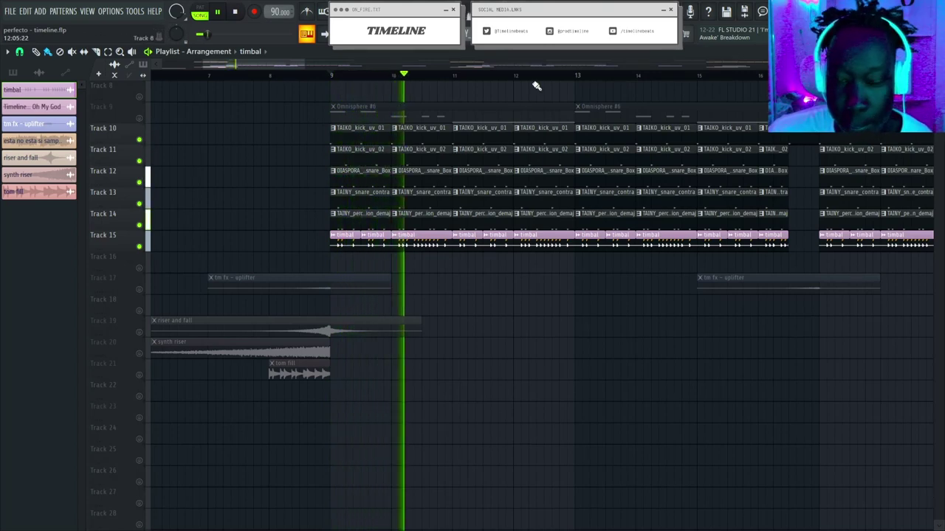
key("space")
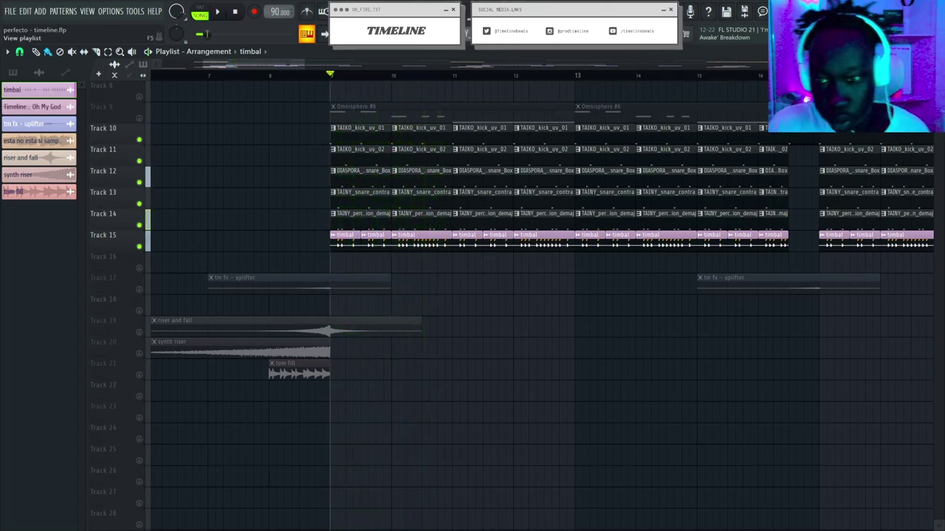
Create a new Pattern 17 and play it from the Channel rack.
key("F4")
key("F6")
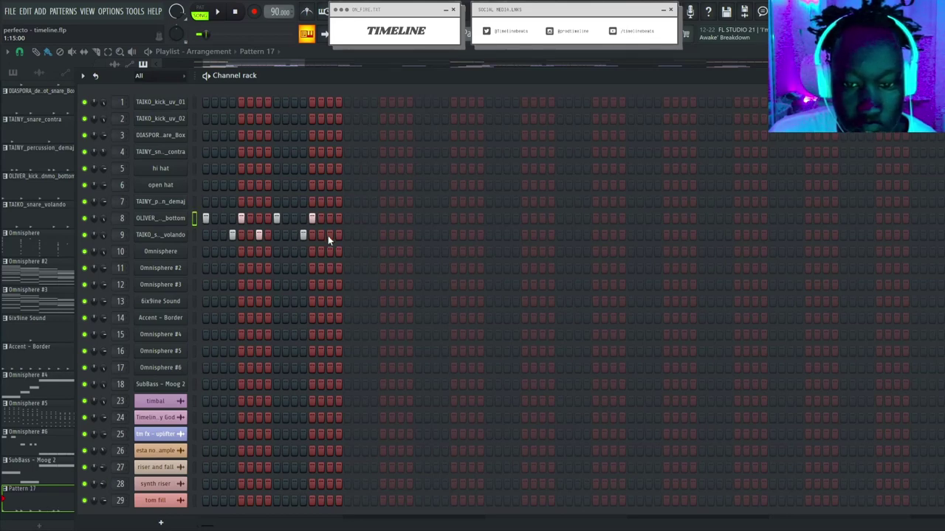
key("space")
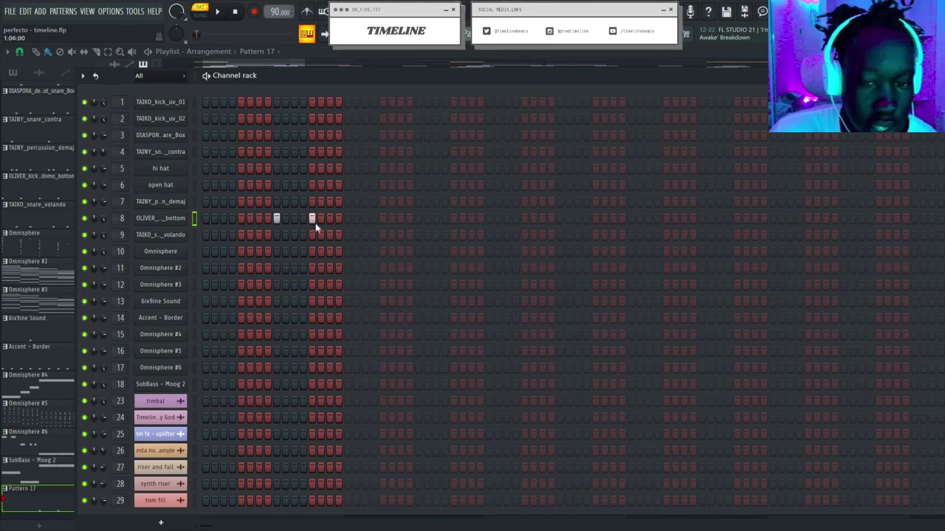
Return to the Playlist arrangement with F5 and scroll through the tracks.
key("F5")
scroll(380, 83, "down", 3)
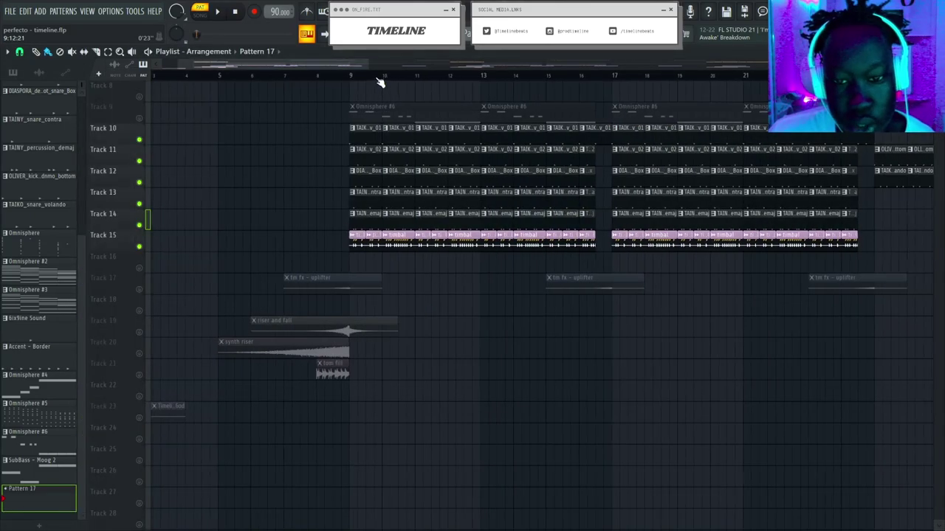
scroll(481, 80, "down", 2)
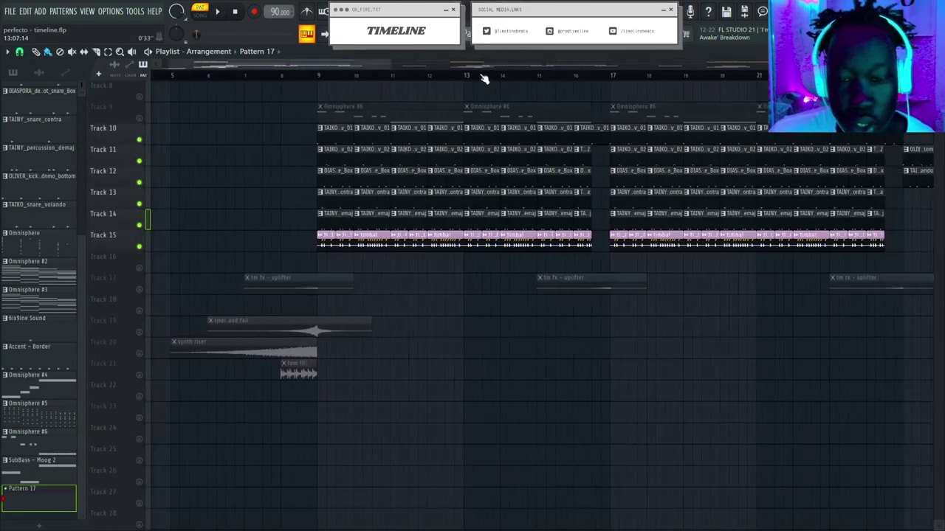
scroll(380, 197, "up", 3)
scroll(538, 333, "down", 3)
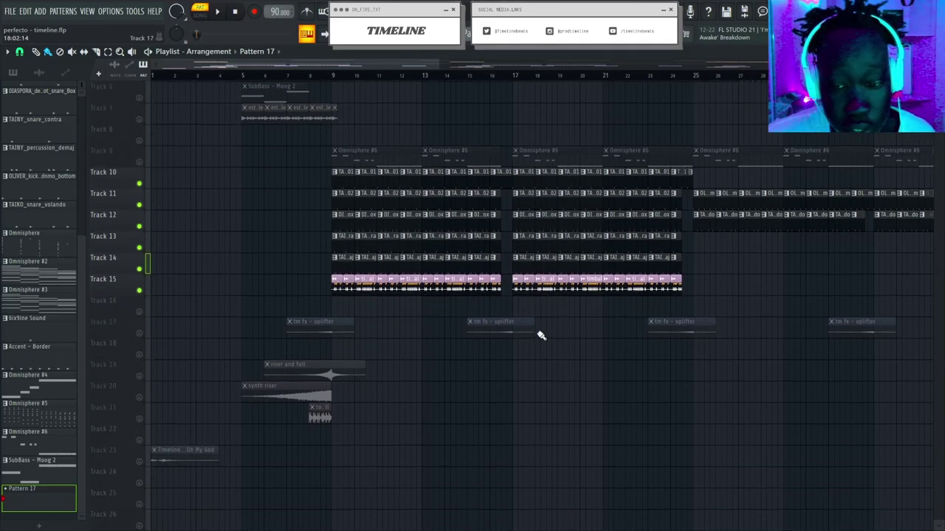
scroll(496, 78, "down", 4)
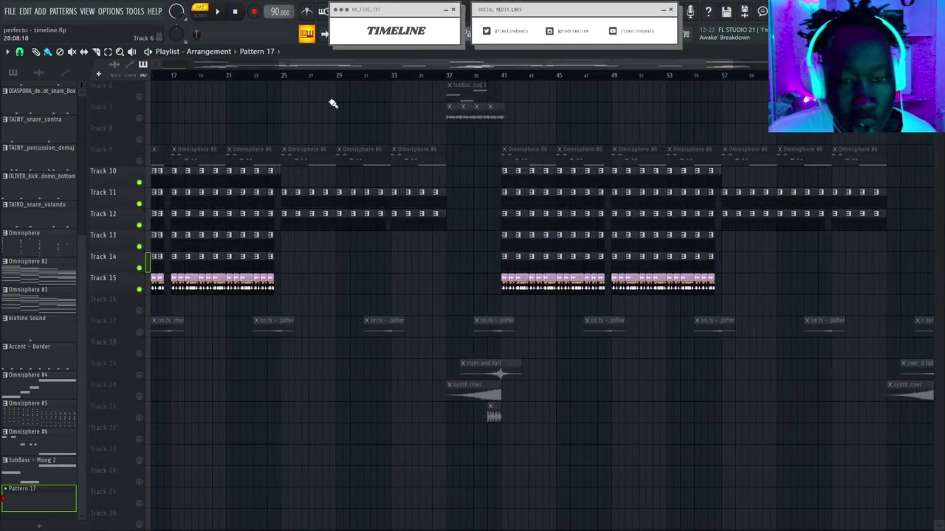
scroll(297, 76, "up", 5)
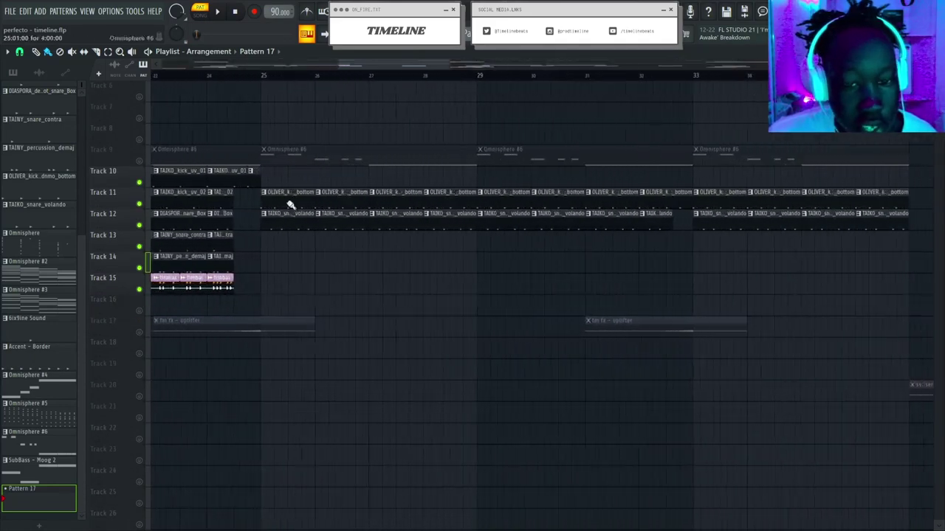
Play the song from bar 25, stop it, and zoom out over the full arrangement.
left_click(260, 76)
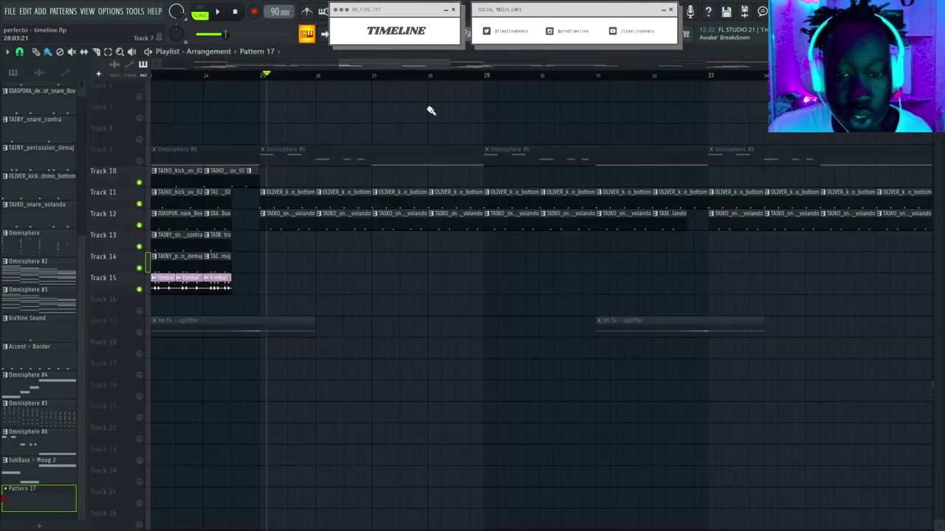
key("space")
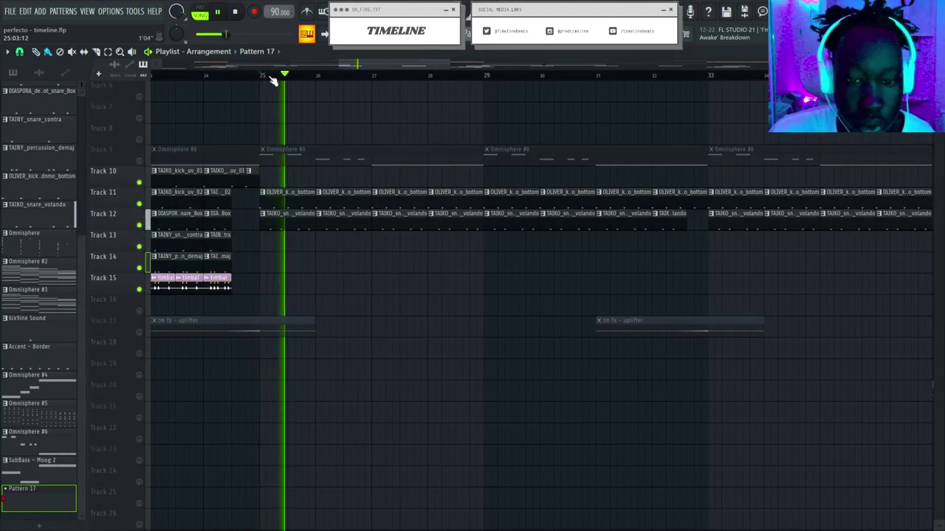
key("space")
scroll(365, 82, "down", 4)
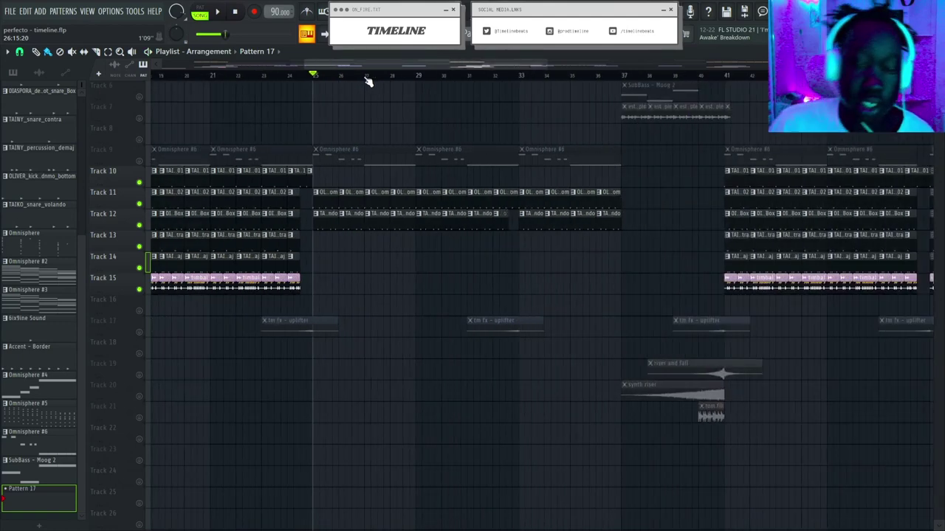
scroll(367, 85, "down", 3)
scroll(367, 85, "down", 3)
scroll(373, 92, "up", 5)
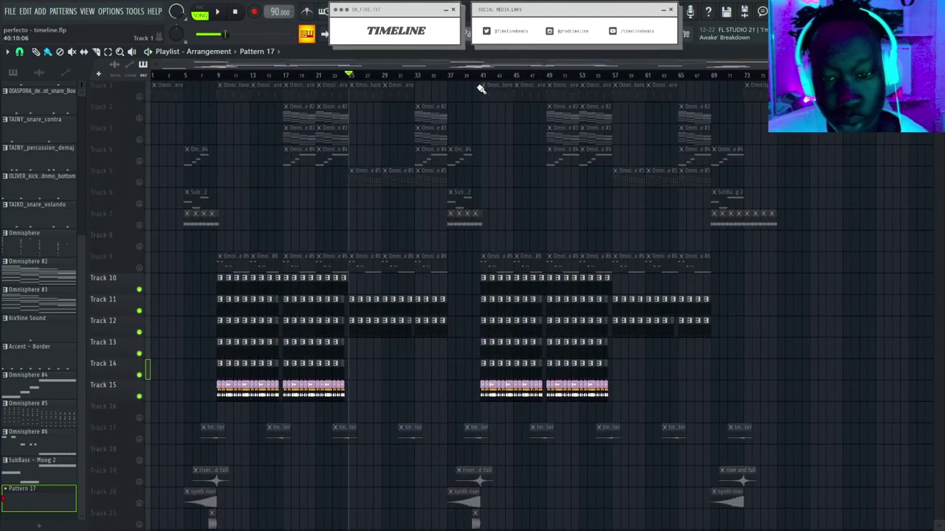
Scroll over the arrangement, then open the Browser panel showing plugins and samples.
scroll(304, 85, "down", 6)
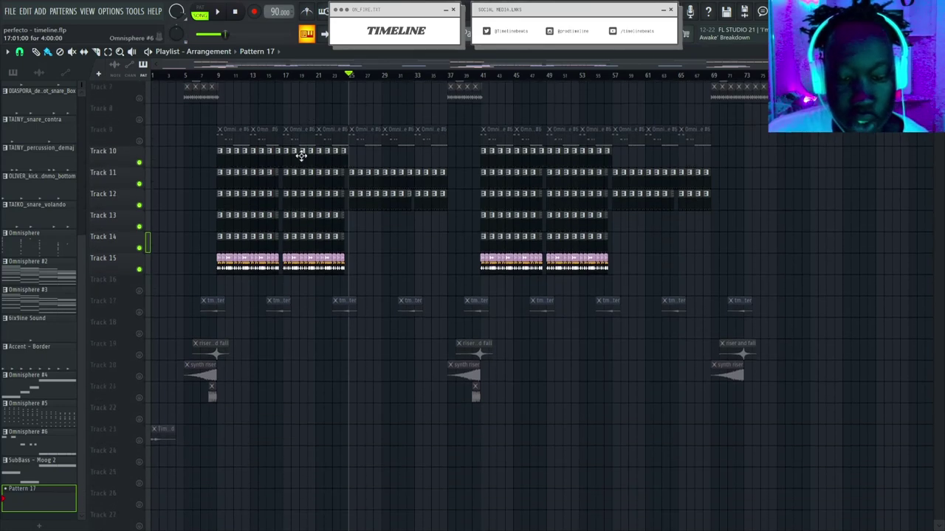
scroll(281, 144, "down", 1)
scroll(260, 138, "down", 2)
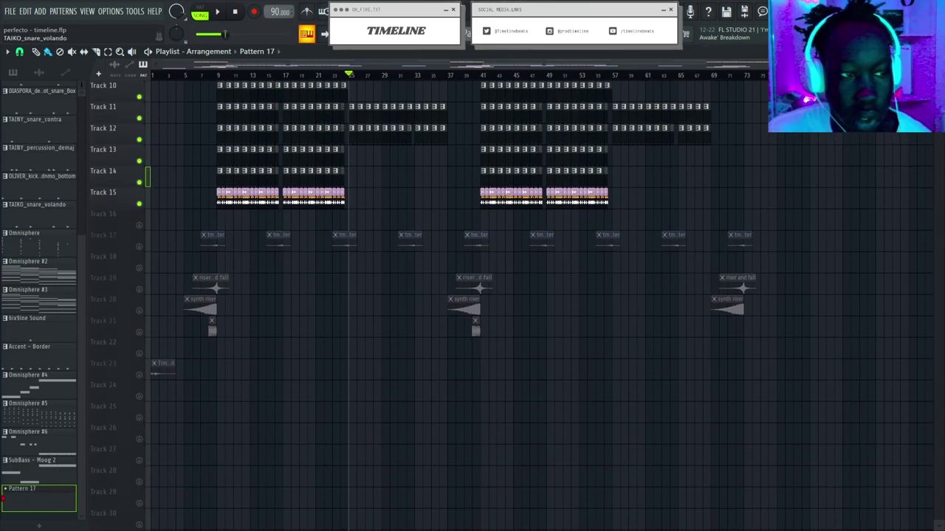
scroll(310, 256, "up", 6)
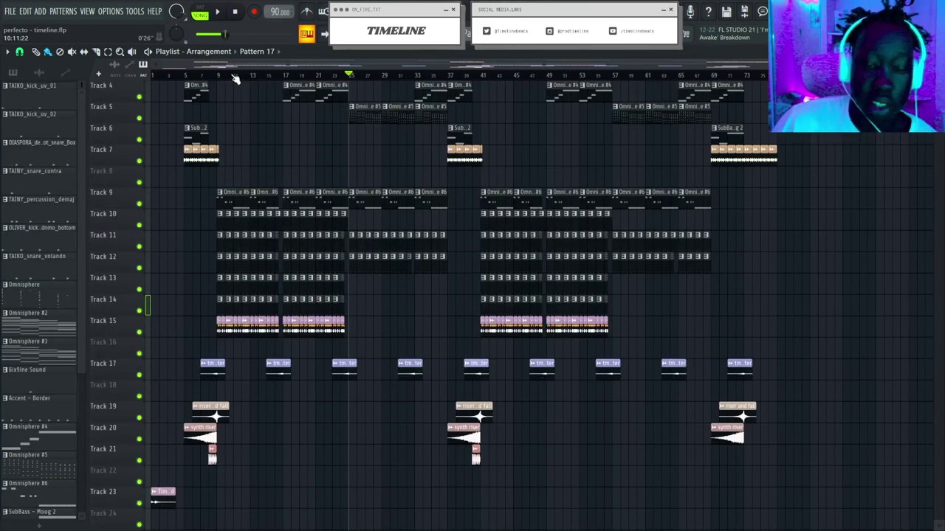
scroll(235, 79, "up", 4)
scroll(235, 79, "down", 4)
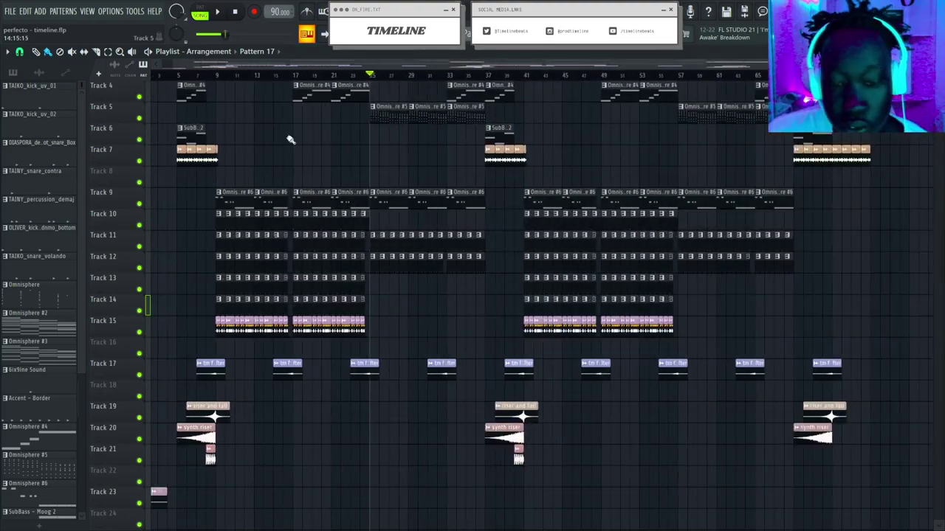
scroll(219, 85, "up", 3)
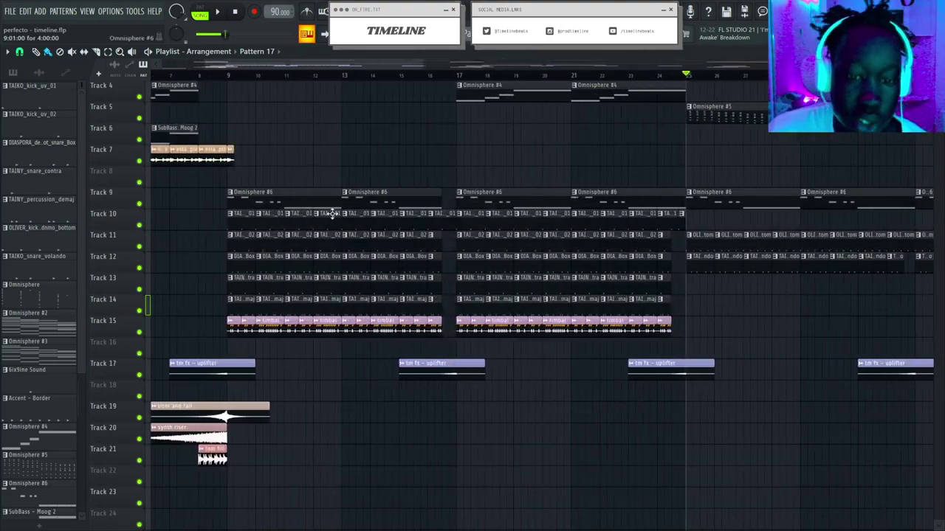
scroll(238, 81, "up", 2)
scroll(238, 80, "down", 2)
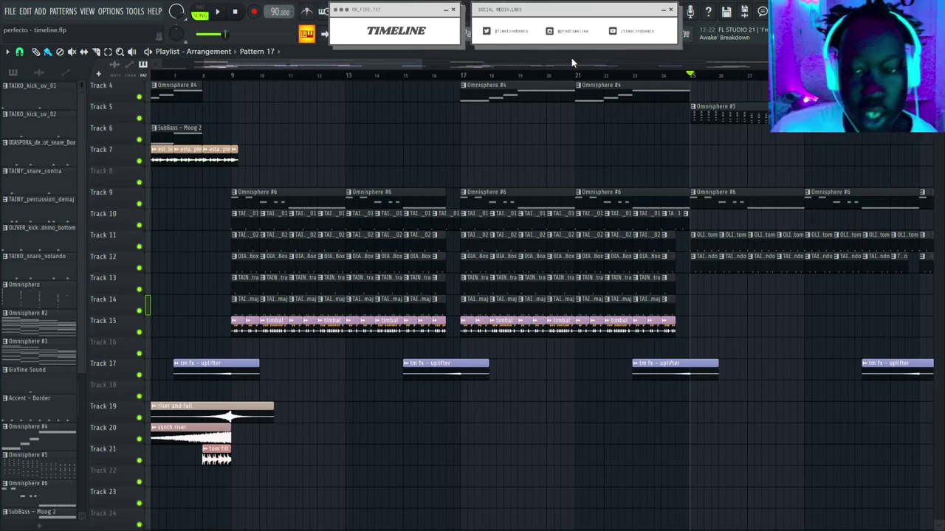
left_click(608, 43)
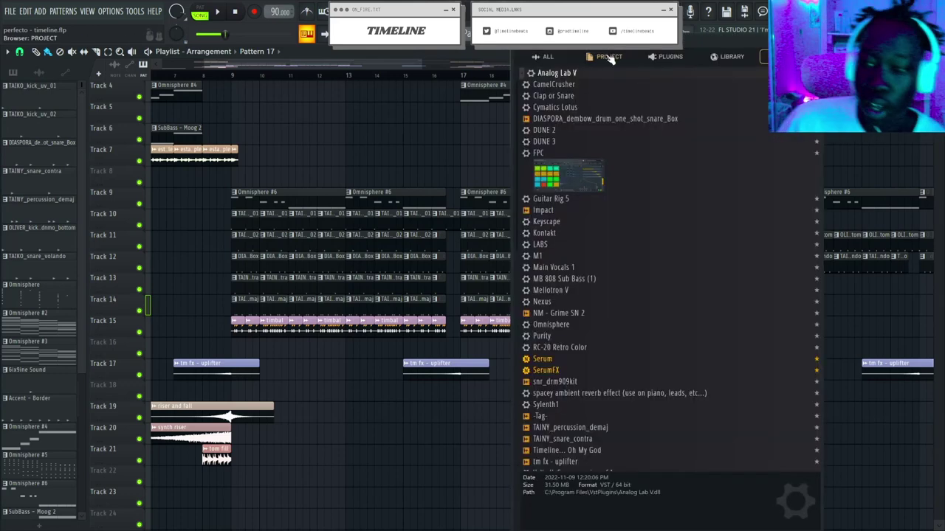
Browse the All folders, collapsing Drum Kits and toggling the Oliver Power Tools Sample Pack III folder.
left_click(547, 62)
left_click(554, 223)
scroll(563, 243, "down", 5)
scroll(566, 233, "up", 3)
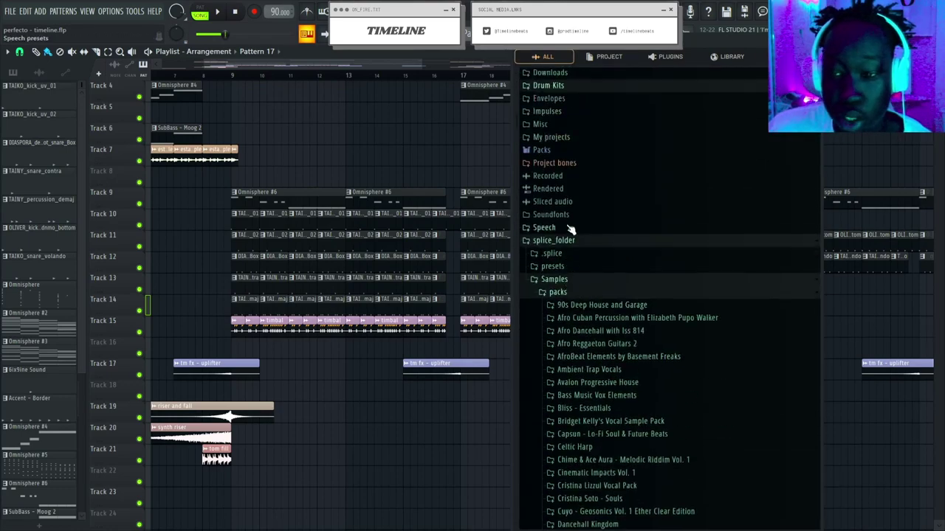
scroll(605, 268, "down", 10)
left_click(626, 255)
scroll(615, 235, "up", 2)
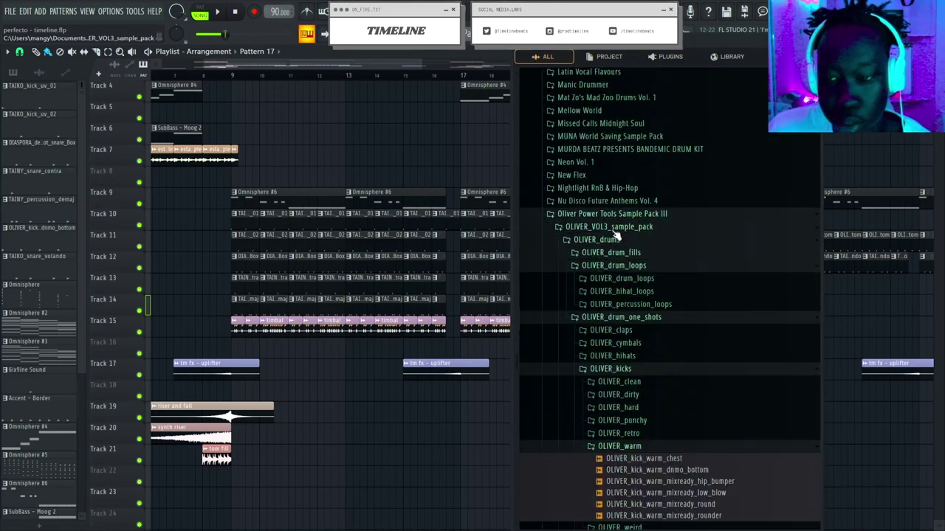
left_click(617, 215)
scroll(617, 244, "down", 5)
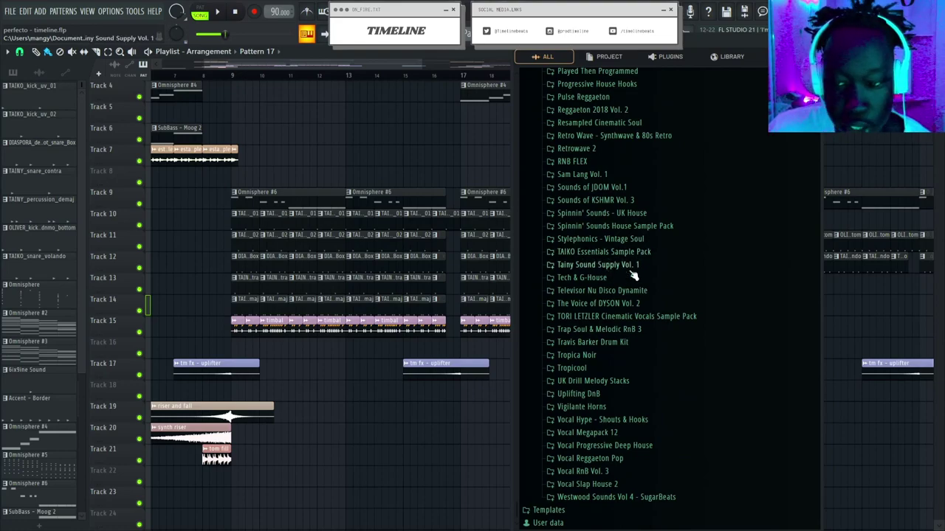
scroll(620, 266, "up", 20)
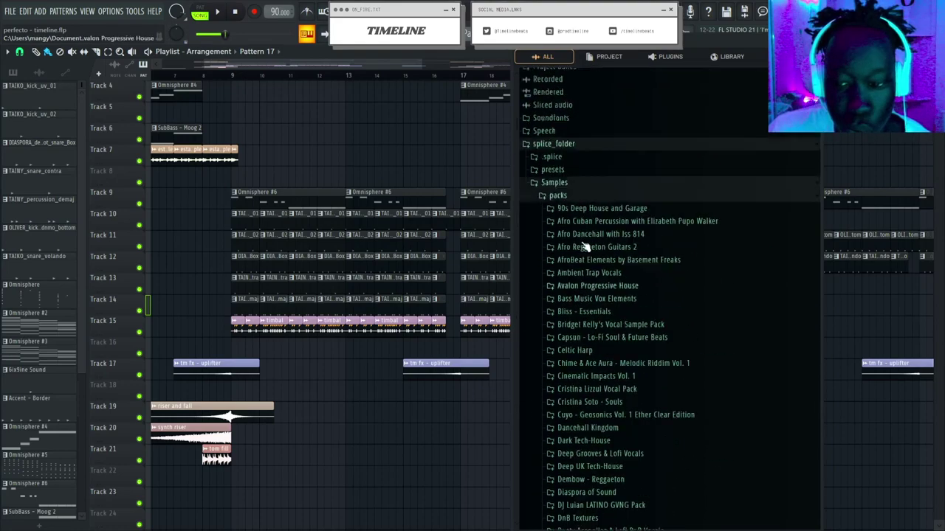
scroll(603, 266, "down", 10)
Glance at the Channel rack, expand Drum Kits, then hide the browser with Alt+F8.
key("F6")
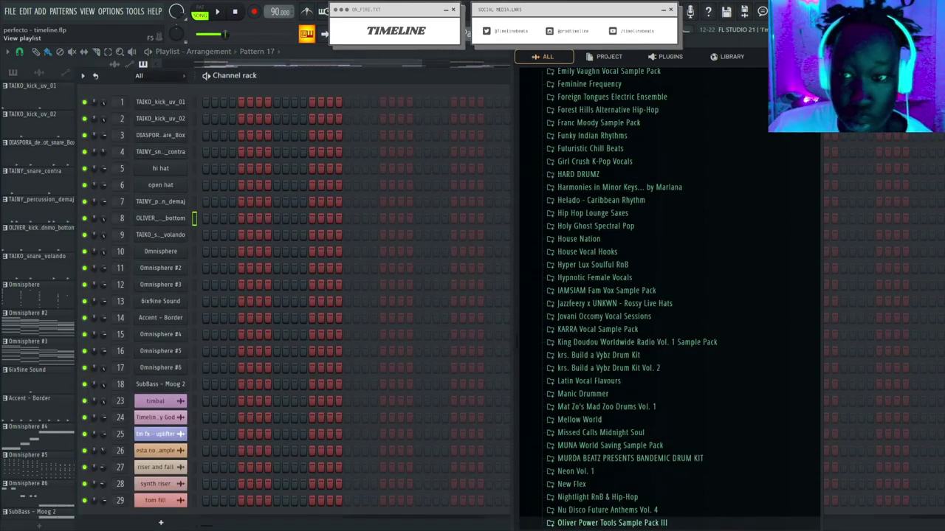
key("F6")
scroll(620, 295, "down", 12)
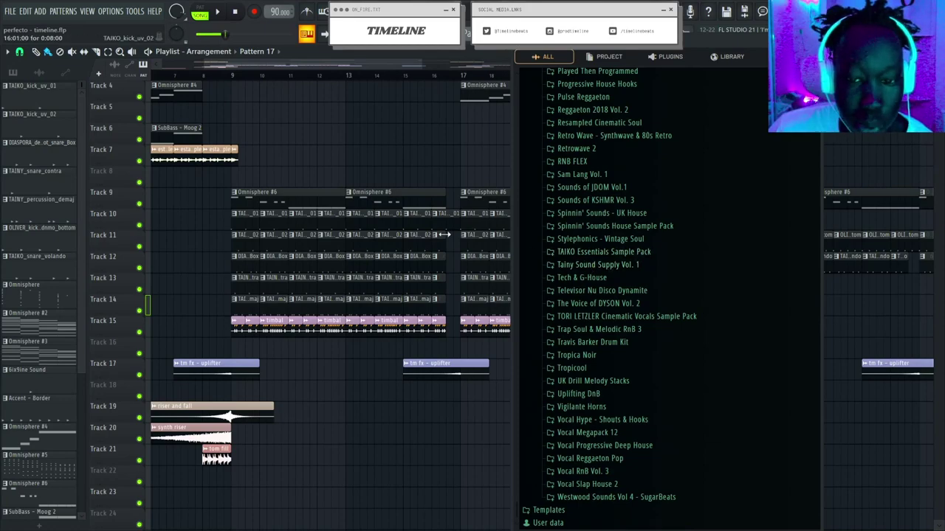
scroll(623, 240, "up", 15)
scroll(407, 258, "down", 3)
scroll(604, 267, "up", 3)
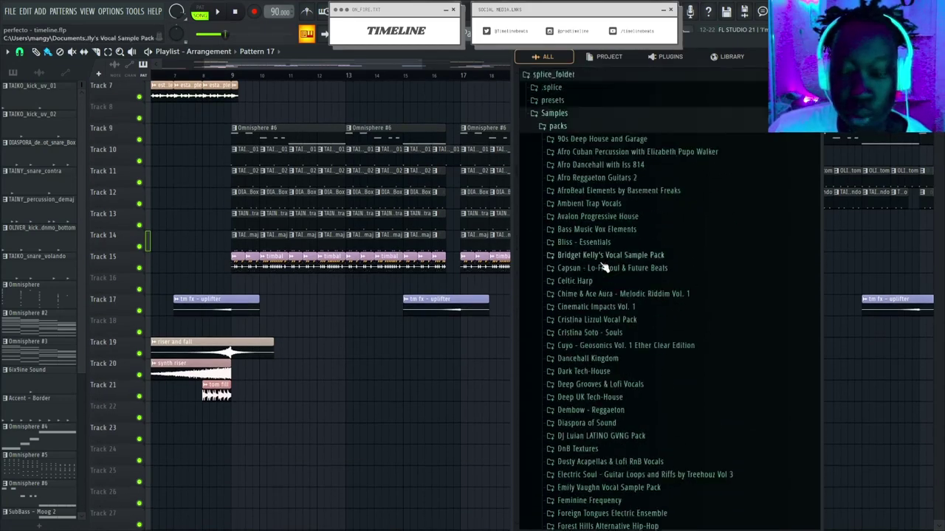
scroll(599, 269, "up", 6)
left_click(569, 191)
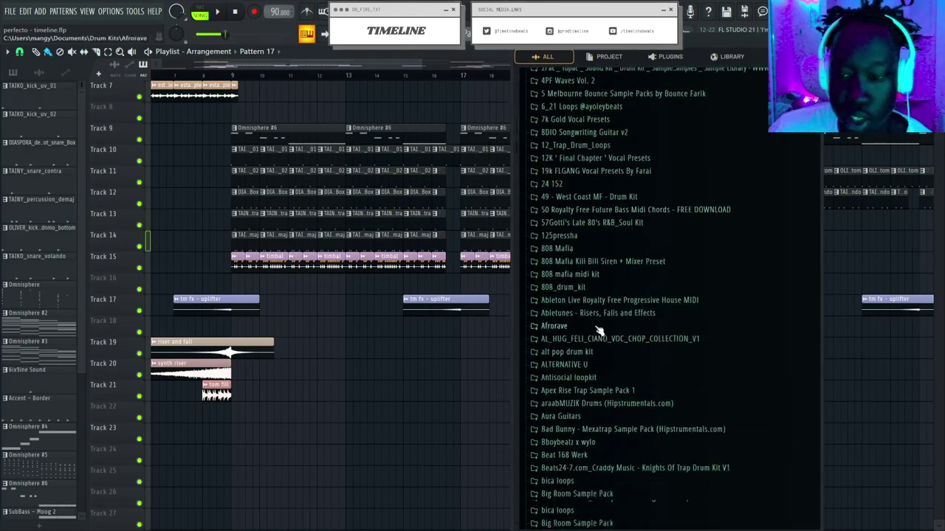
scroll(600, 330, "down", 20)
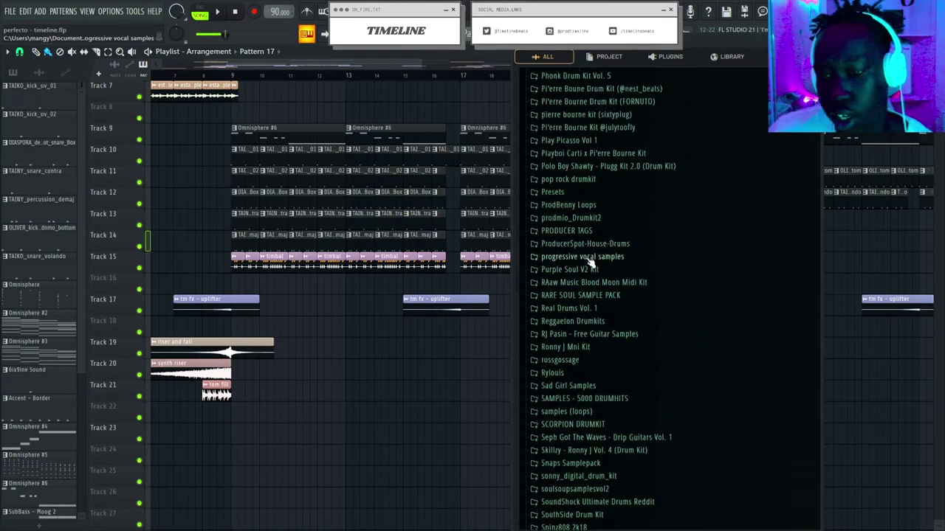
scroll(580, 344, "down", 3)
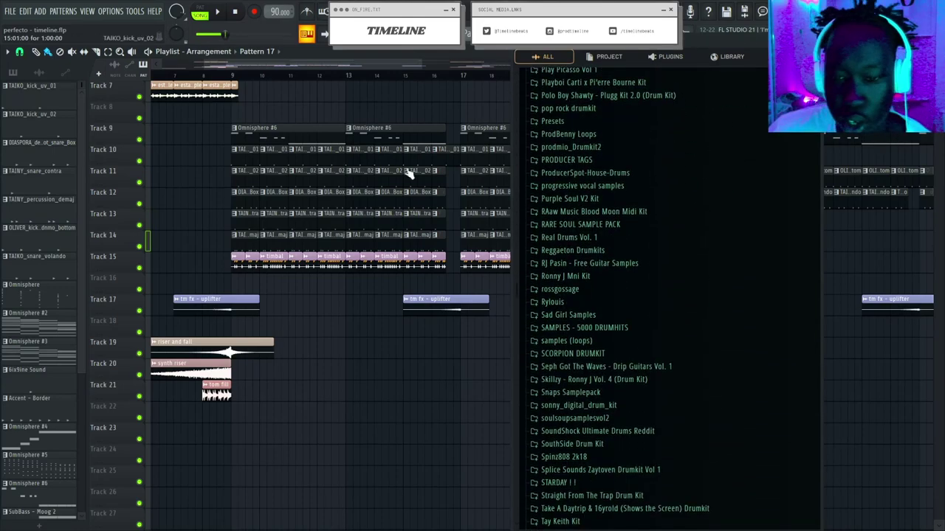
scroll(385, 86, "down", 4)
key("alt+F8")
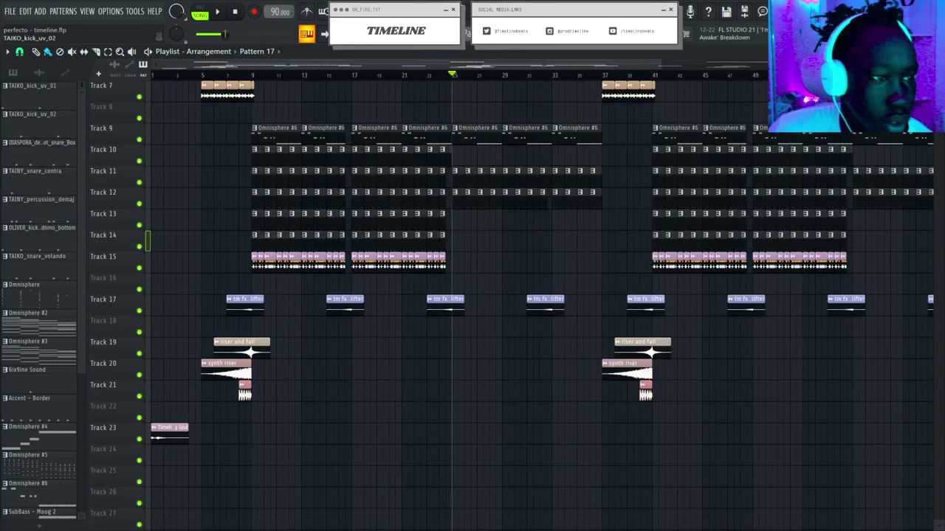
Solo Track 1, re-enable Tracks 2–8, and move the playhead back to bar 1.
scroll(384, 348, "up", 2)
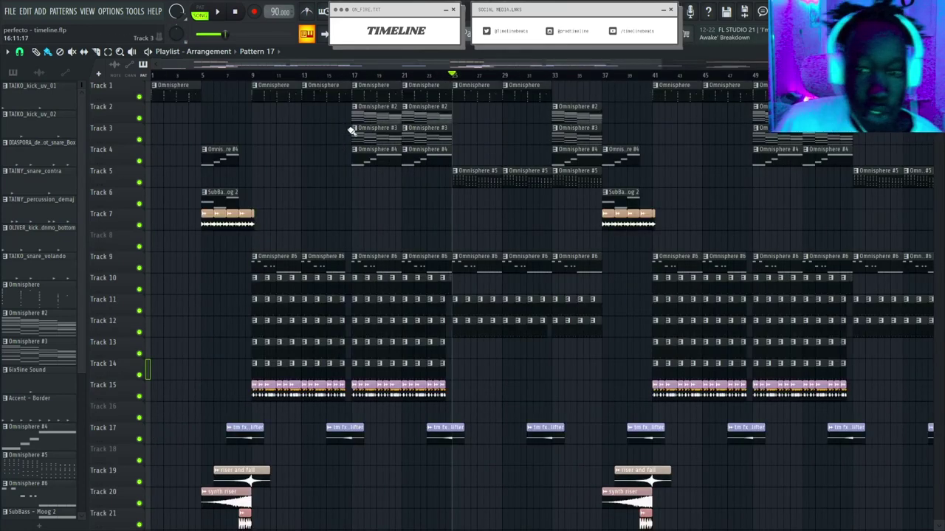
scroll(360, 77, "down", 2)
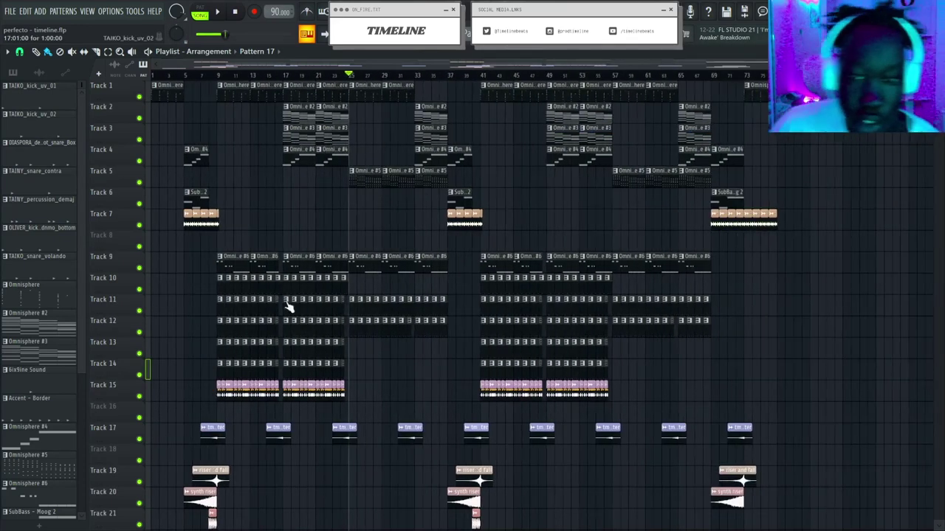
right_click(138, 97)
left_click(139, 119)
left_click(138, 139)
left_click(139, 161)
left_click(139, 183)
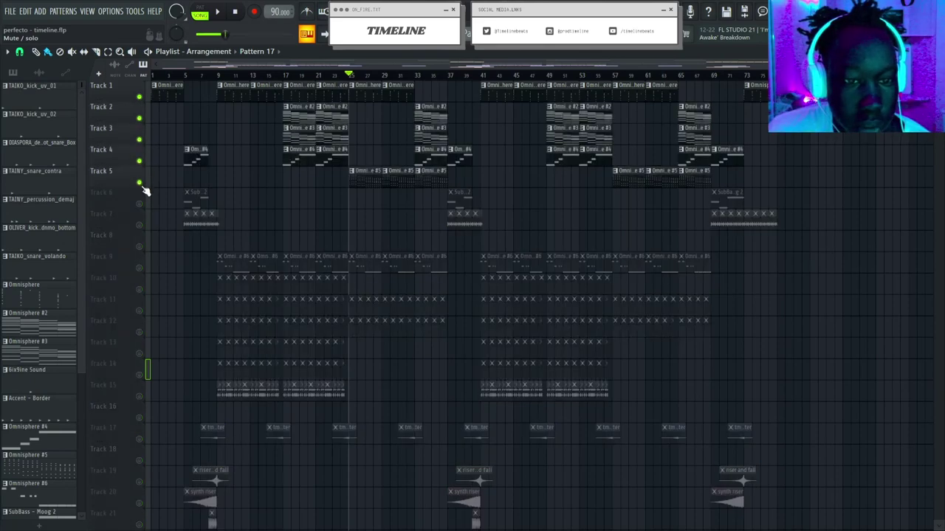
left_click_drag(145, 191, 147, 248)
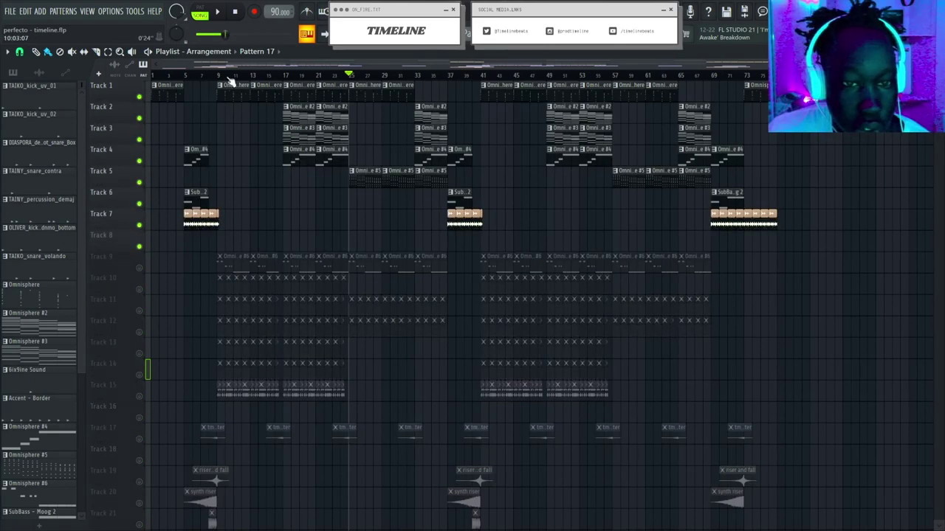
left_click_drag(227, 77, 147, 95)
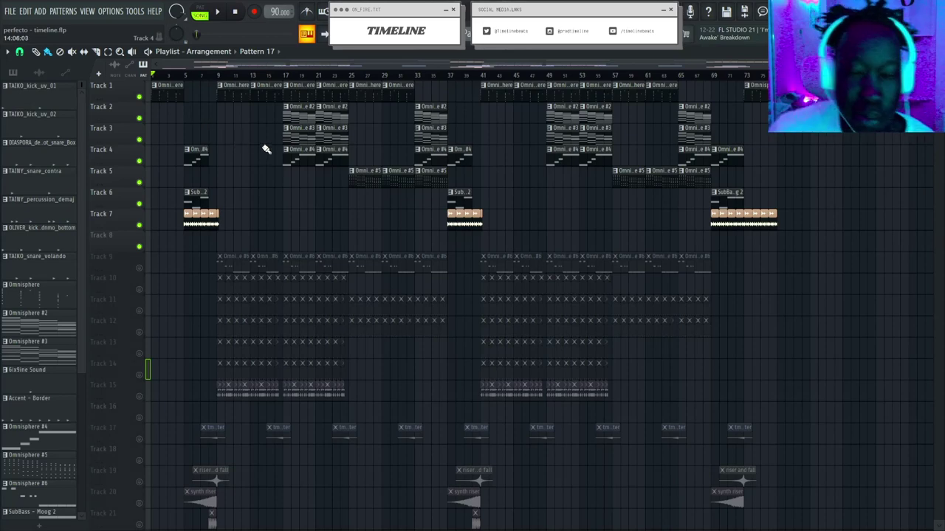
Scroll through the arrangement and bring up the Channel rack with F6.
scroll(196, 81, "up", 4)
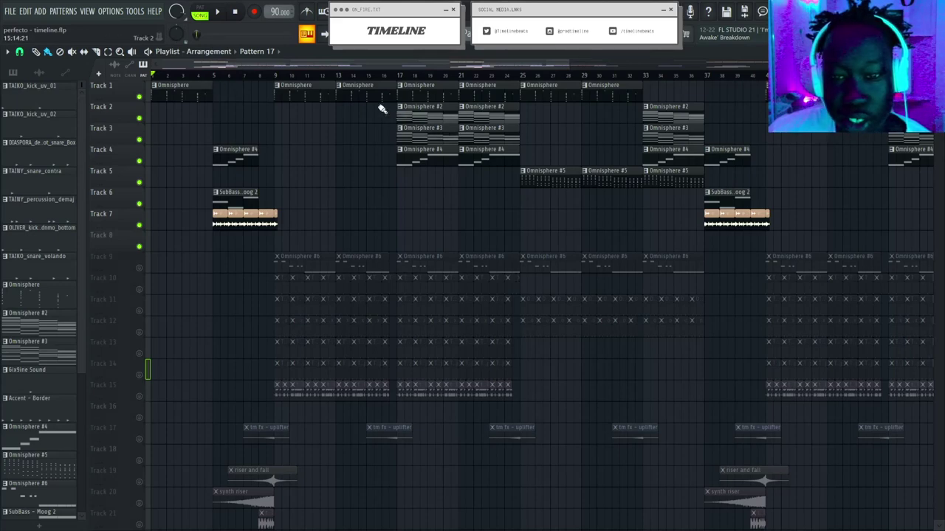
scroll(312, 82, "up", 1)
scroll(314, 84, "down", 2)
scroll(312, 82, "down", 4)
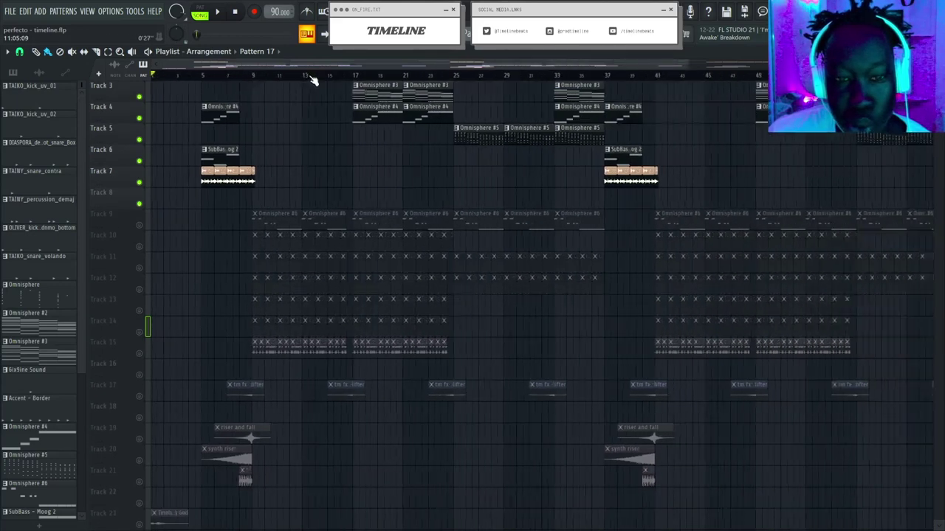
scroll(201, 175, "up", 1)
scroll(201, 175, "up", 2)
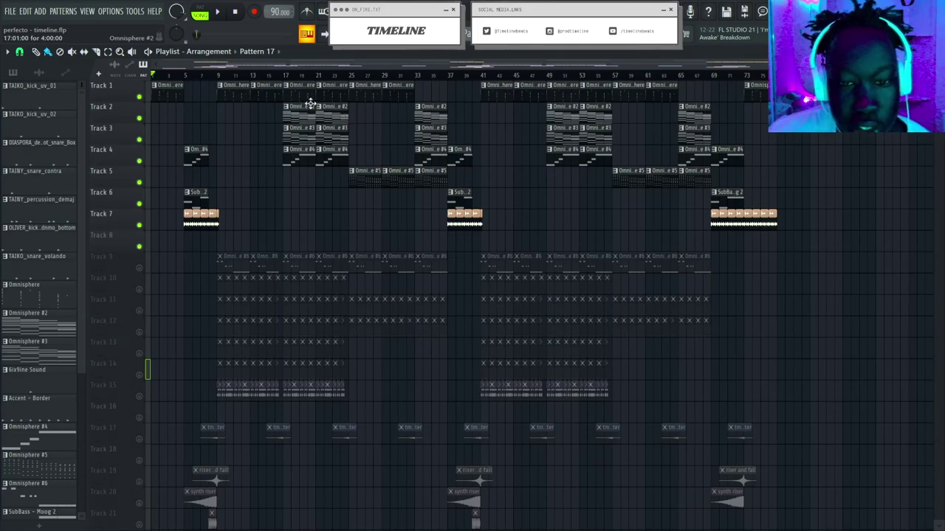
scroll(232, 80, "up", 4)
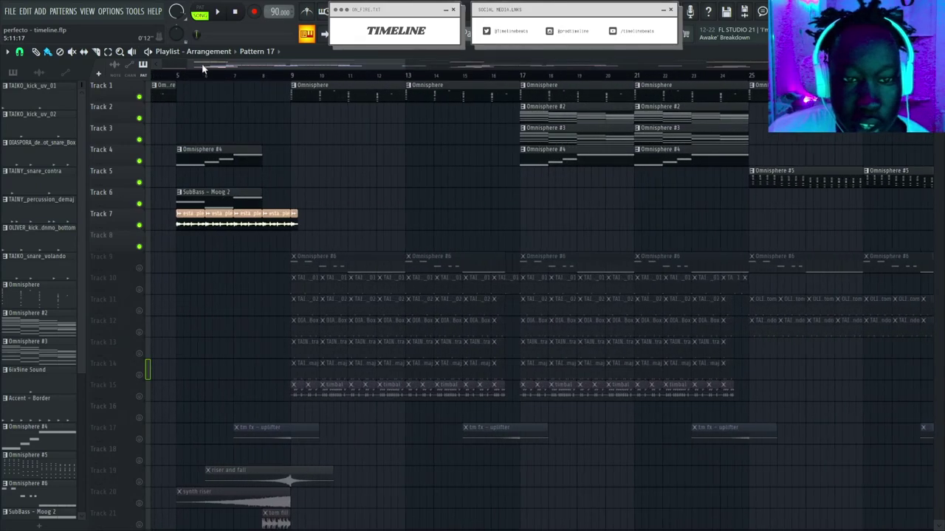
scroll(243, 82, "down", 4)
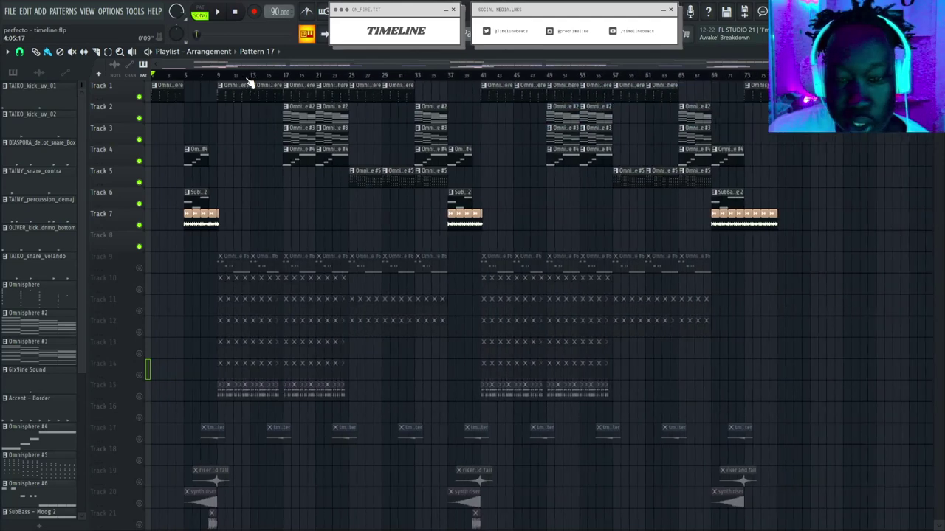
scroll(179, 79, "up", 6)
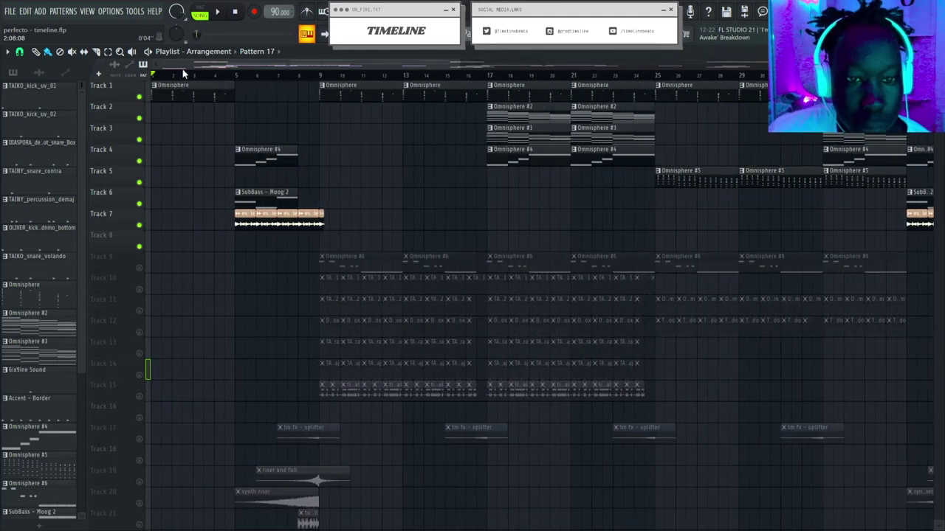
key("F6")
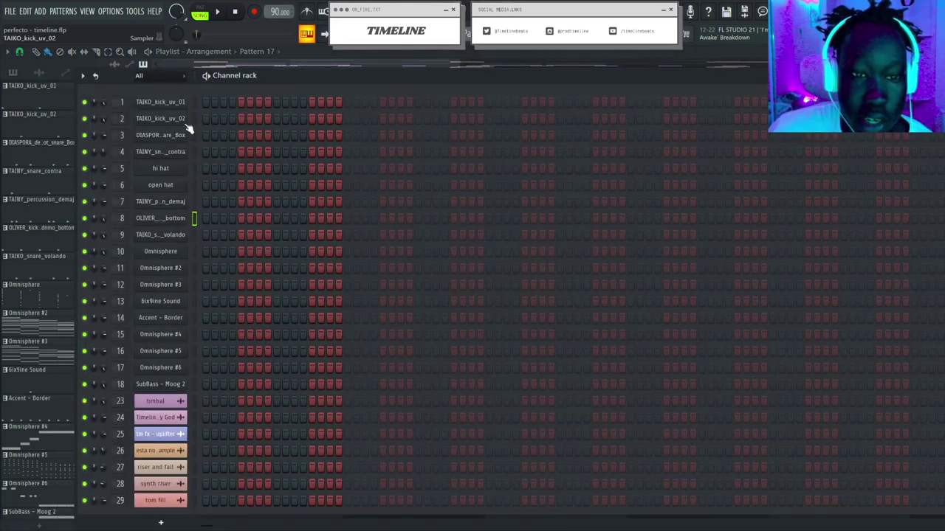
key("F6")
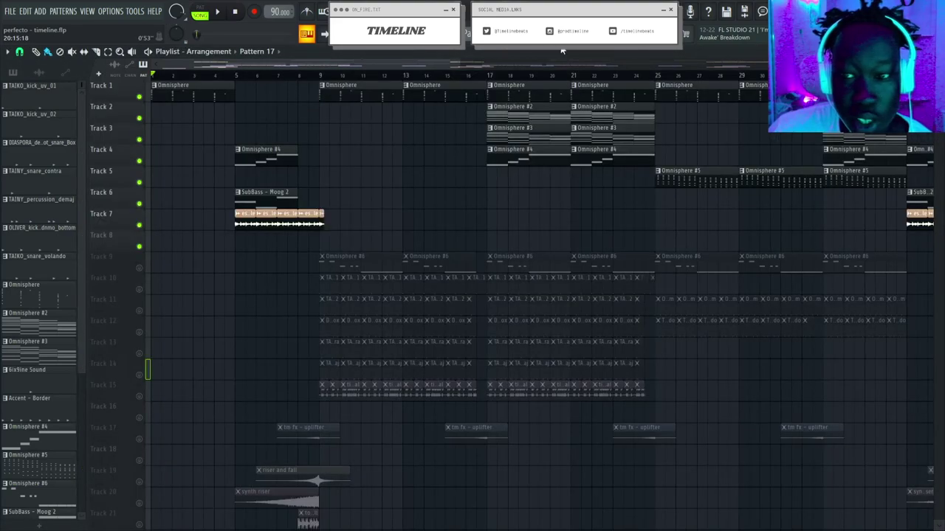
scroll(289, 84, "down", 4)
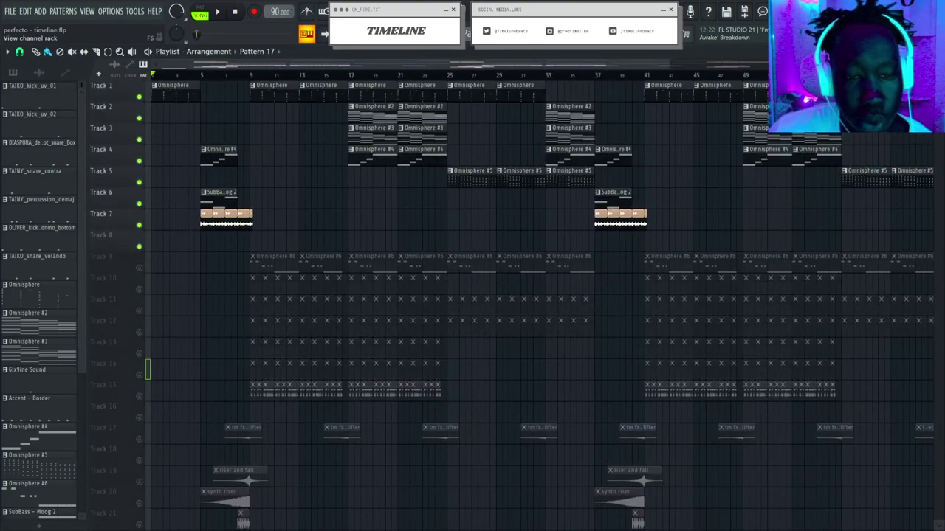
key("F6")
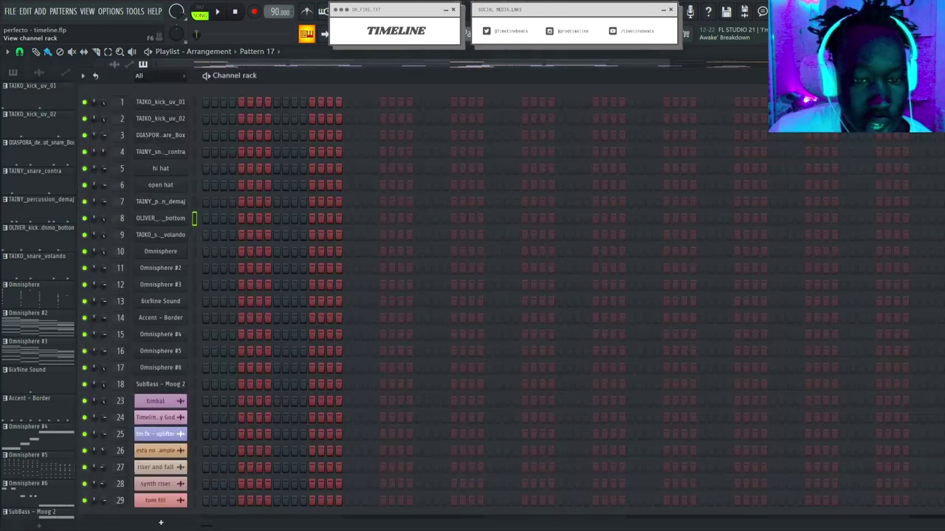
Open the Omnisphere window with the Sweet Dreams 1 patch, move it aside, then return to the Playlist.
left_click(160, 252)
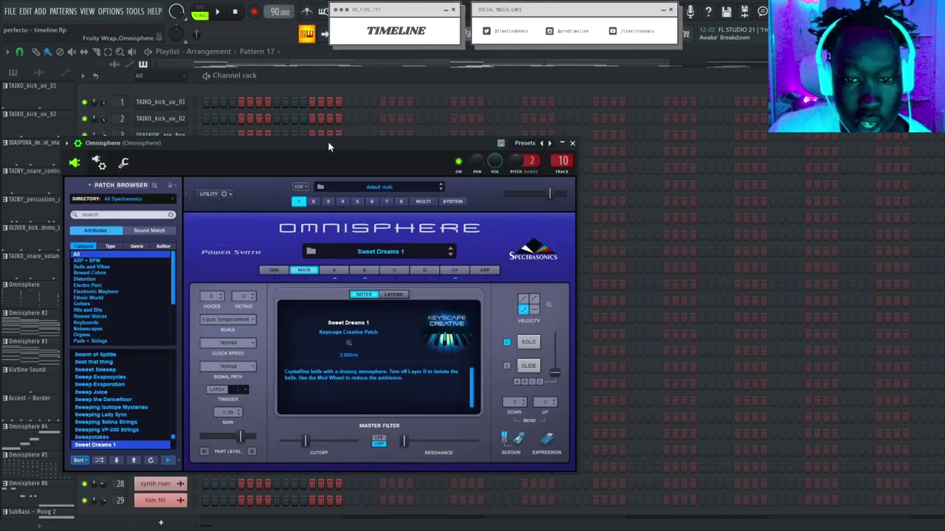
left_click_drag(329, 143, 554, 85)
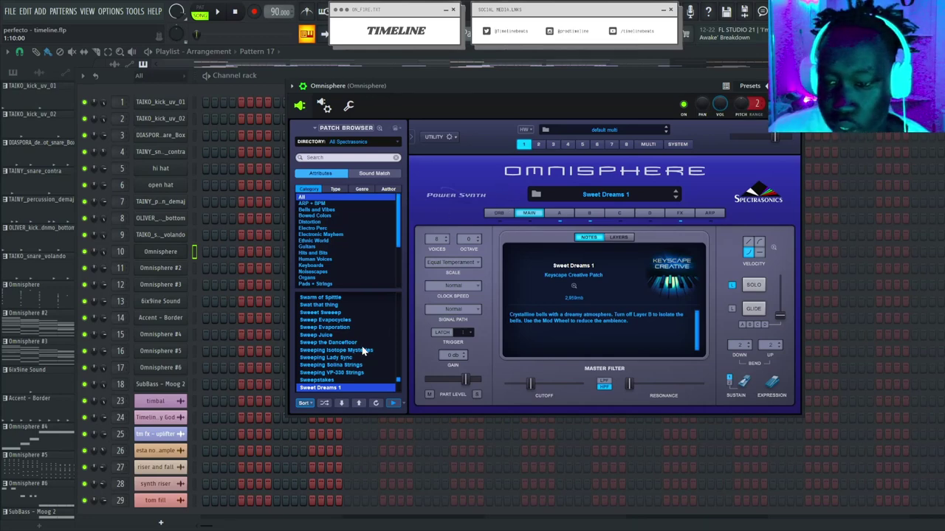
scroll(347, 352, "down", 2)
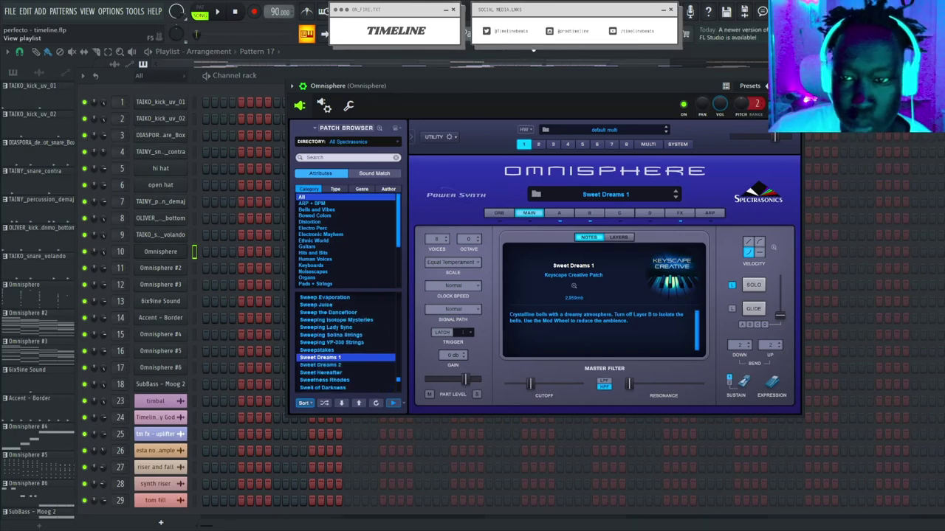
left_click(307, 33)
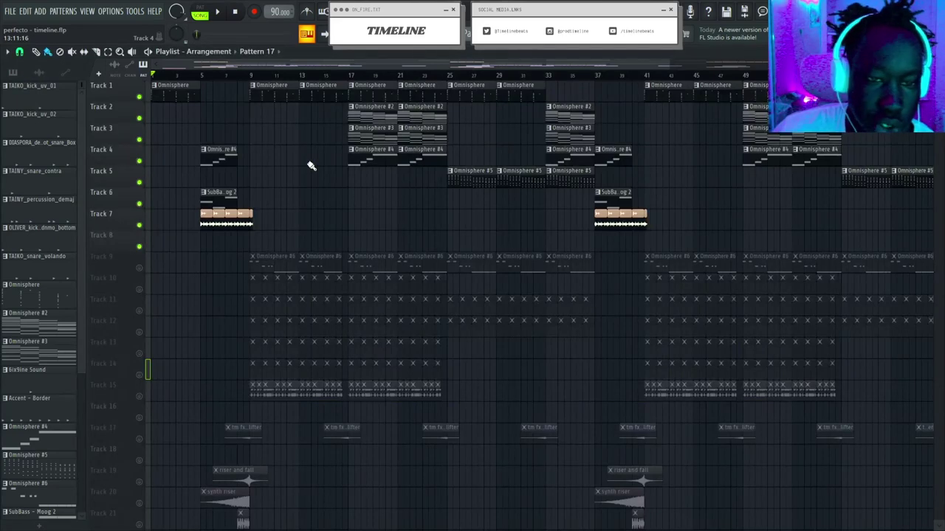
double_click(168, 86)
scroll(168, 92, "down", 2)
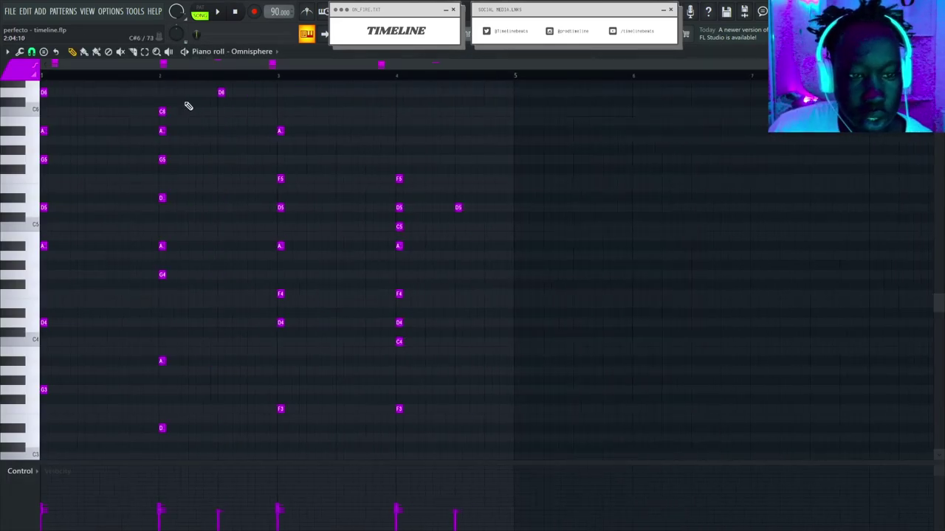
left_click(206, 7)
key("space")
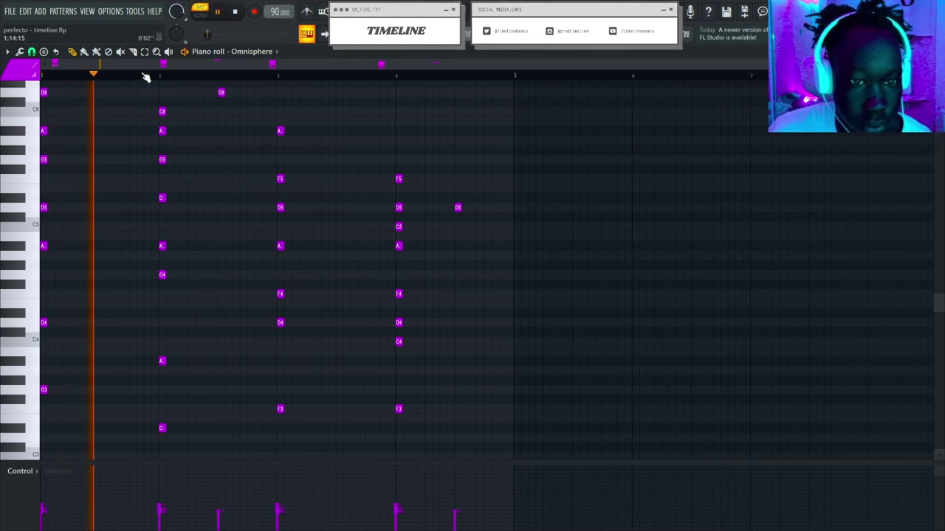
scroll(145, 77, "down", 1)
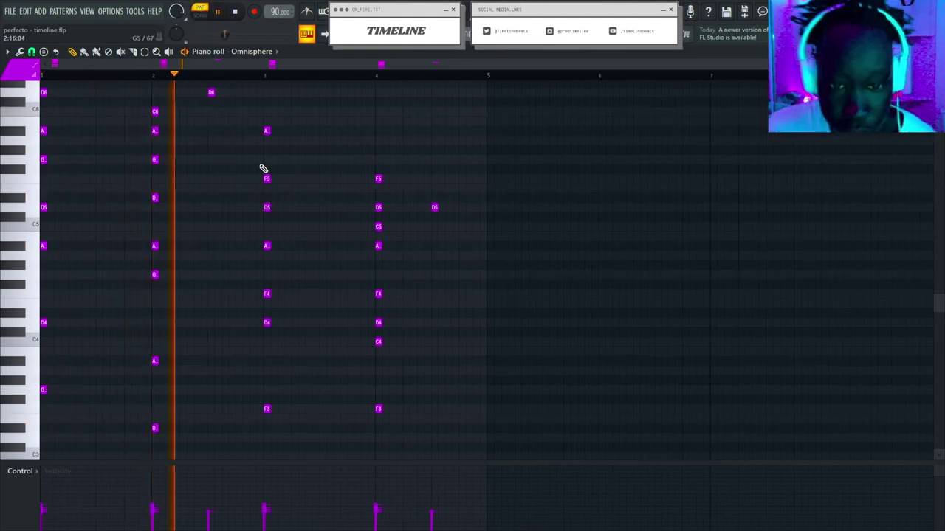
scroll(338, 177, "down", 2)
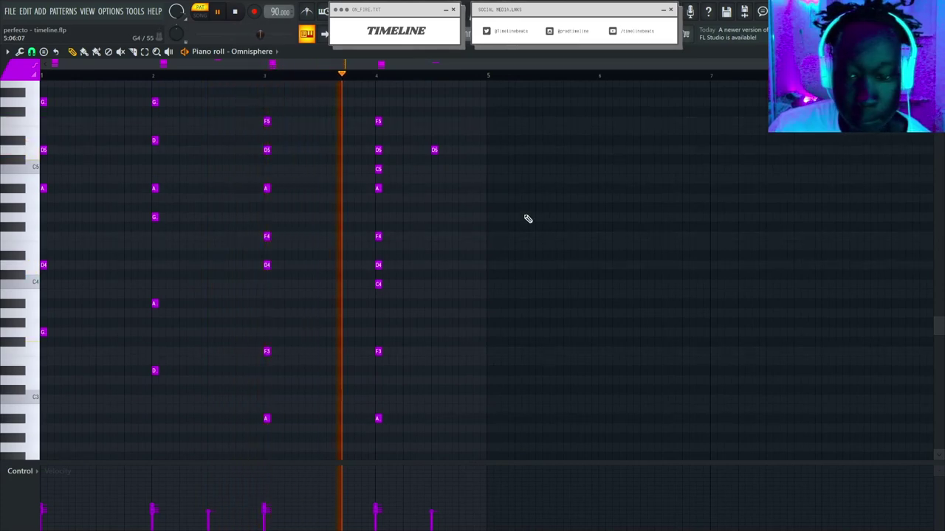
scroll(137, 221, "up", 4)
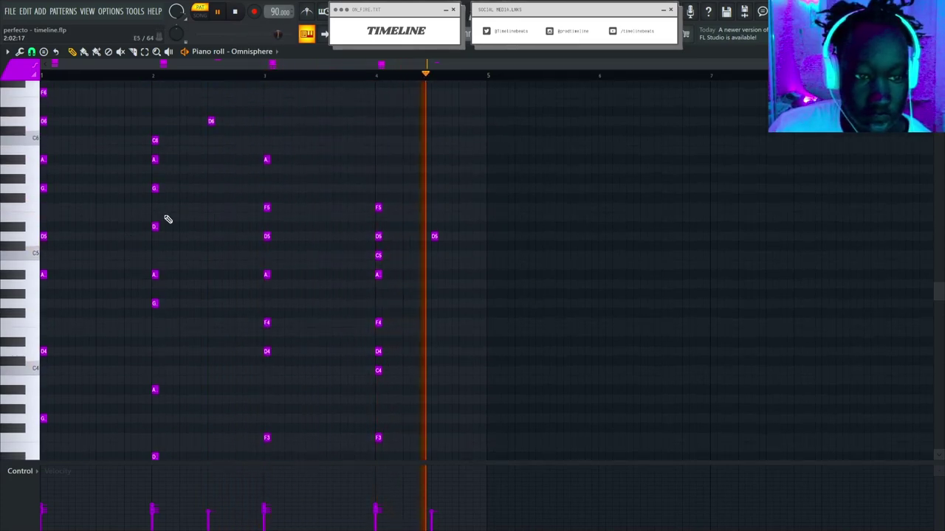
key("space")
scroll(118, 229, "down", 2)
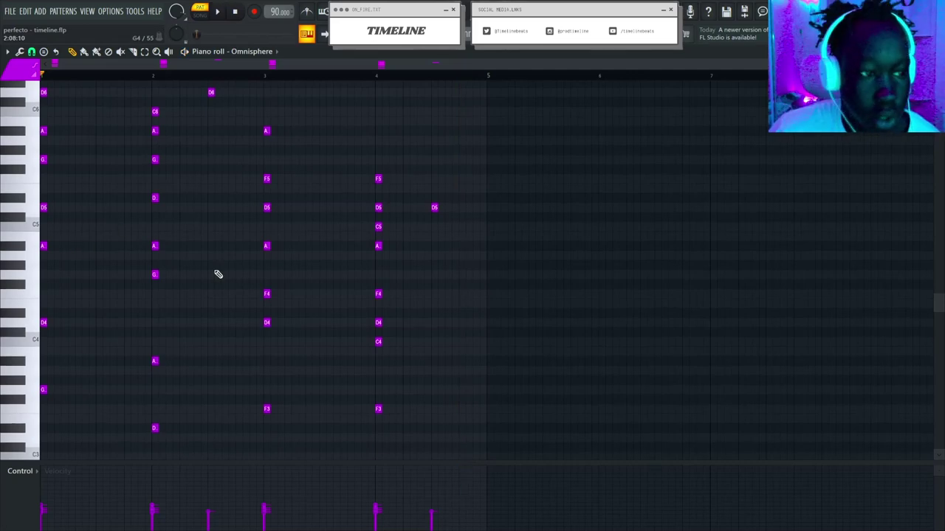
left_click_drag(65, 225, 42, 80)
scroll(249, 299, "down", 3)
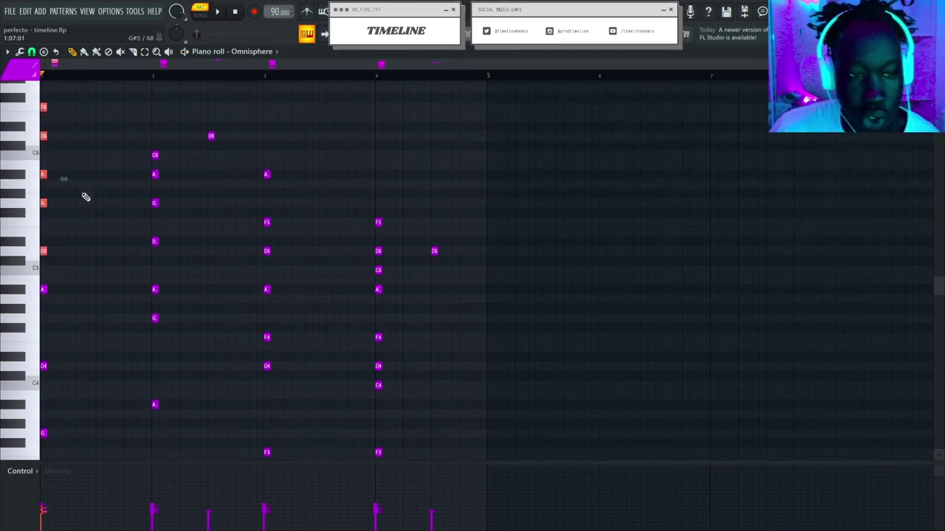
scroll(87, 196, "down", 3)
key("Delete")
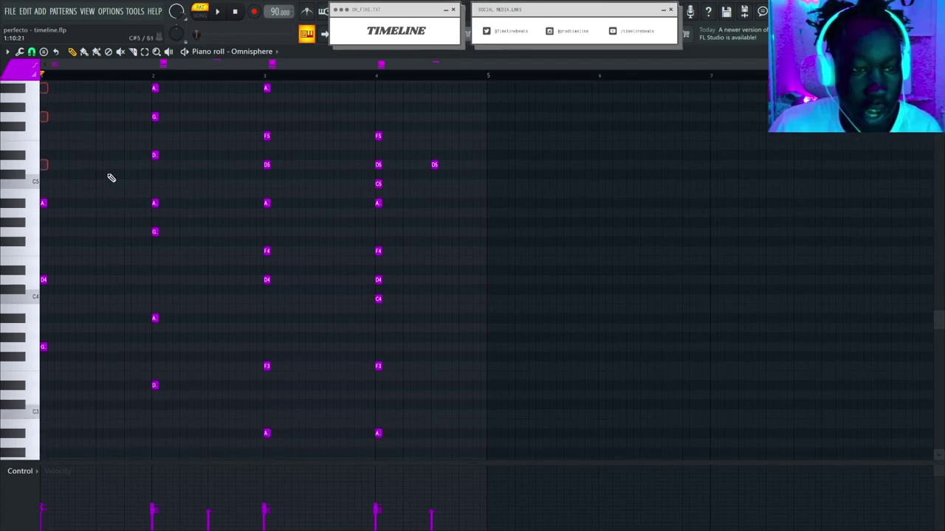
key("space")
key("space")
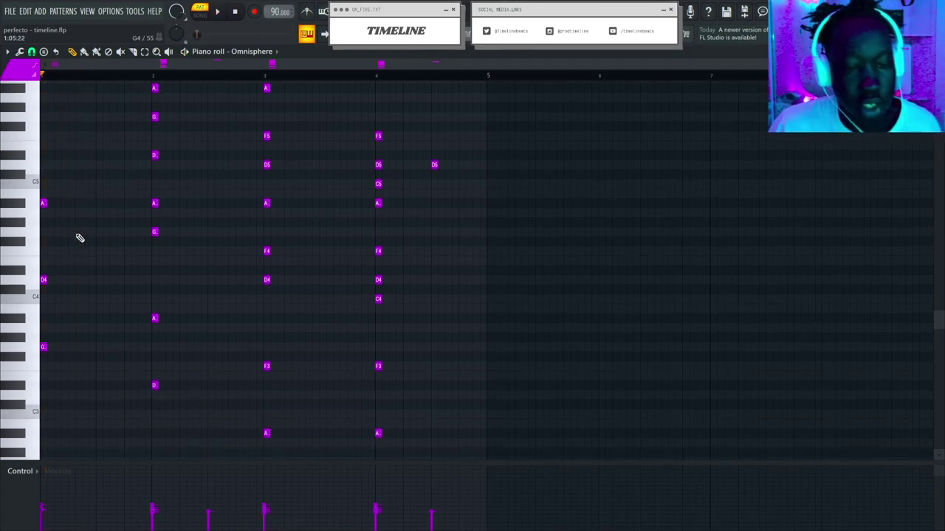
left_click(31, 16)
left_click(40, 27)
scroll(65, 190, "up", 1)
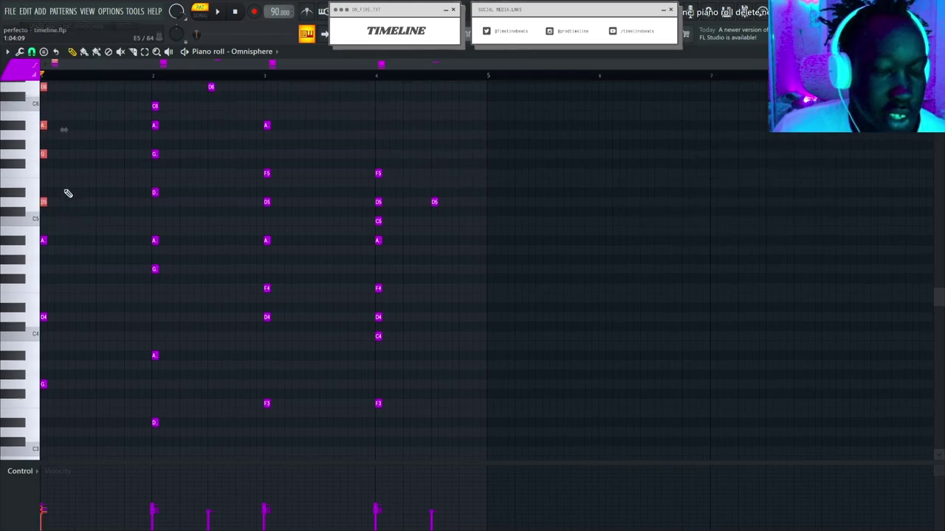
key("ctrl+d")
scroll(72, 199, "up", 1)
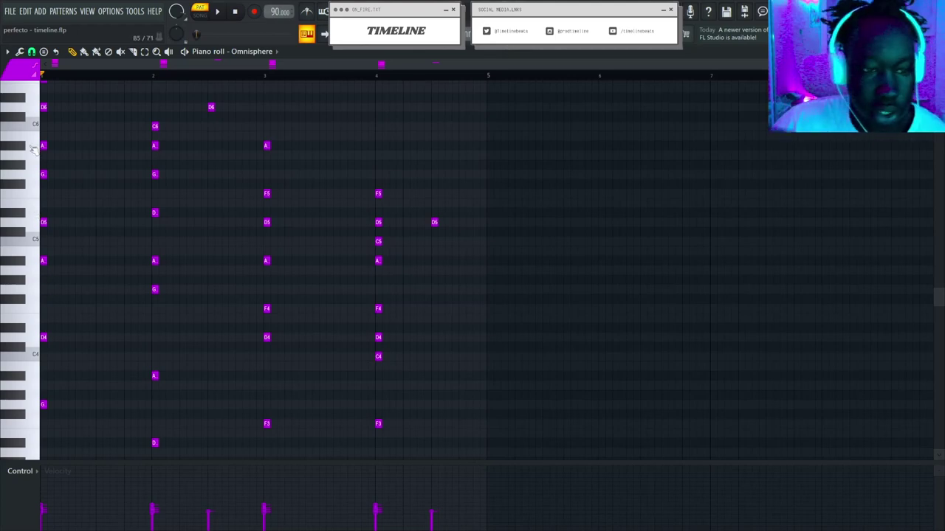
scroll(42, 218, "down", 1)
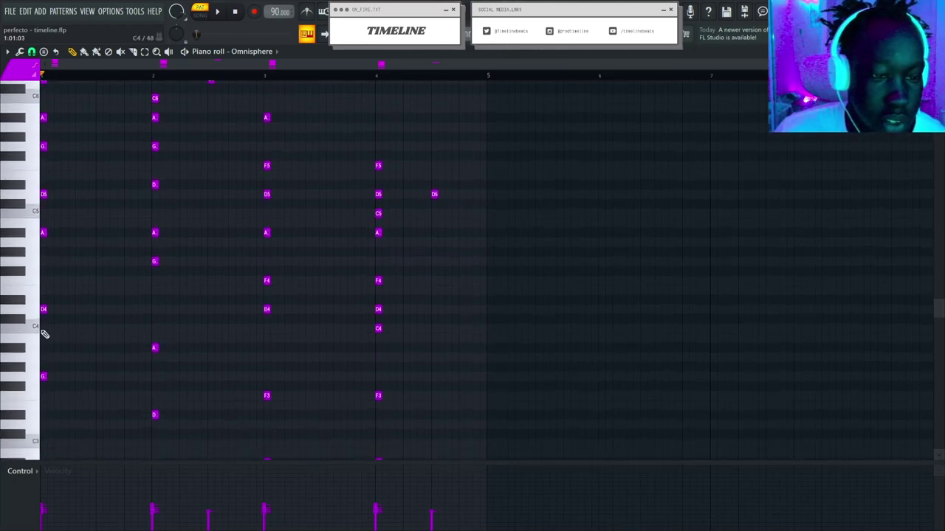
scroll(59, 234, "up", 3)
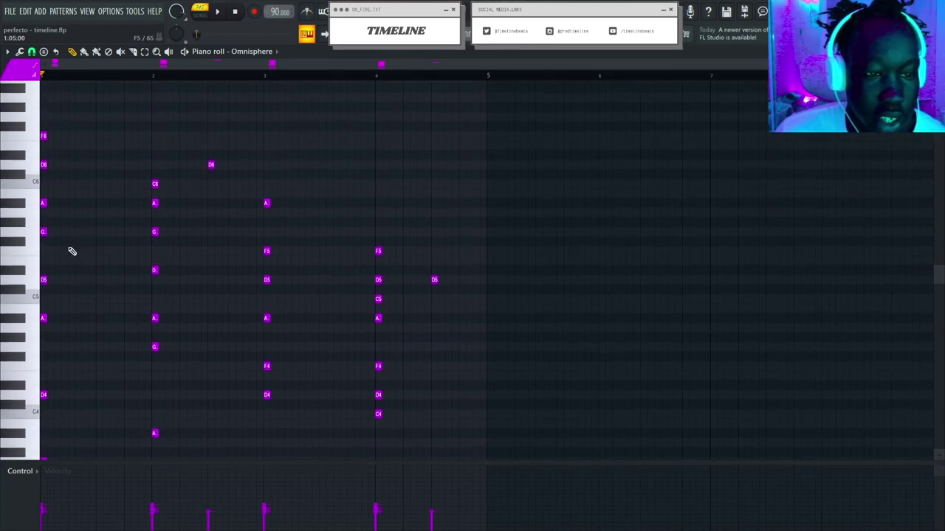
scroll(65, 220, "down", 3)
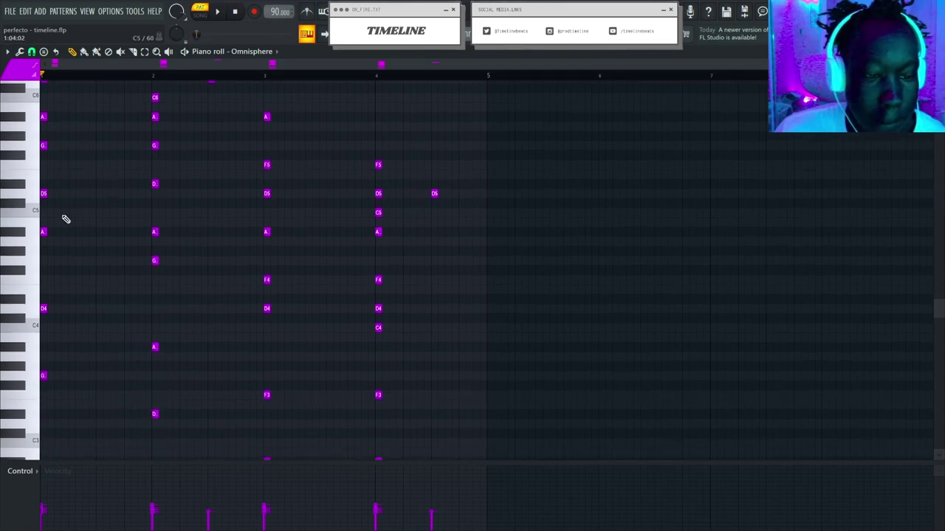
scroll(169, 226, "up", 2)
scroll(230, 228, "down", 2)
scroll(137, 213, "up", 4)
scroll(137, 213, "down", 6)
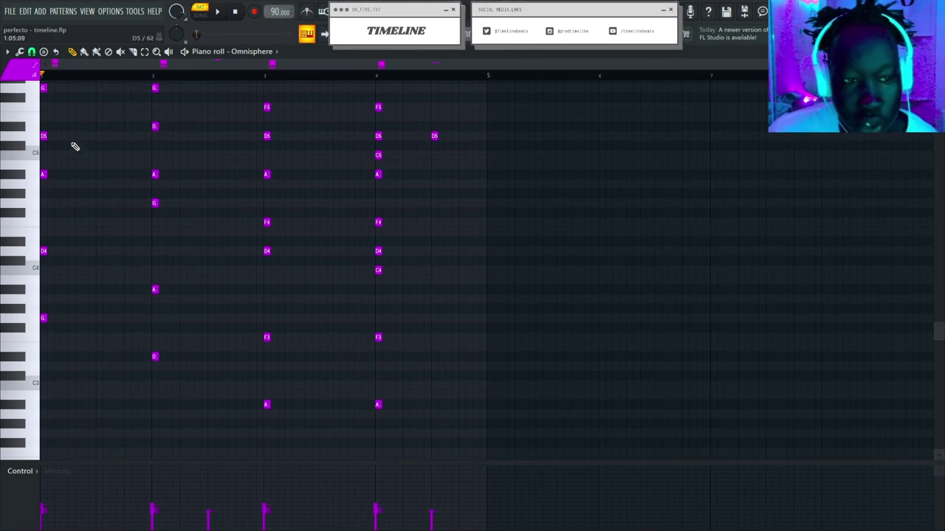
scroll(66, 155, "up", 2)
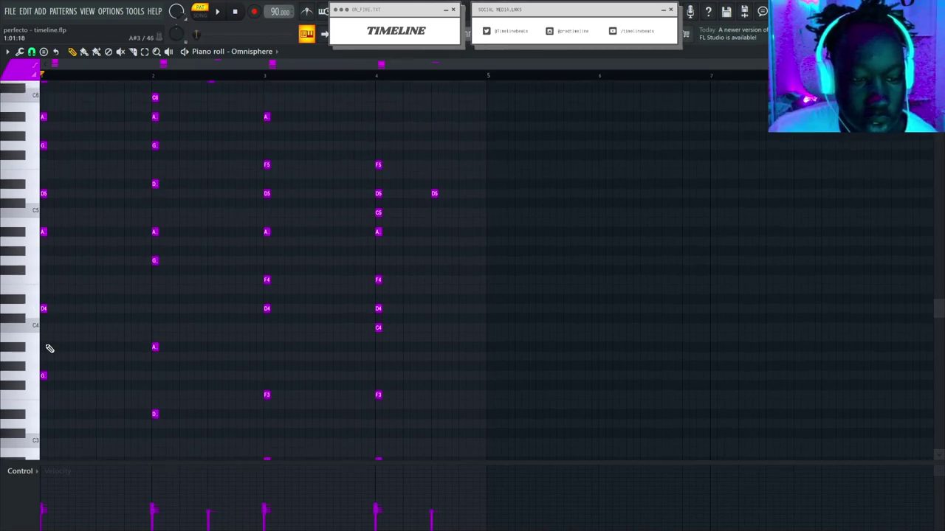
scroll(114, 276, "up", 4)
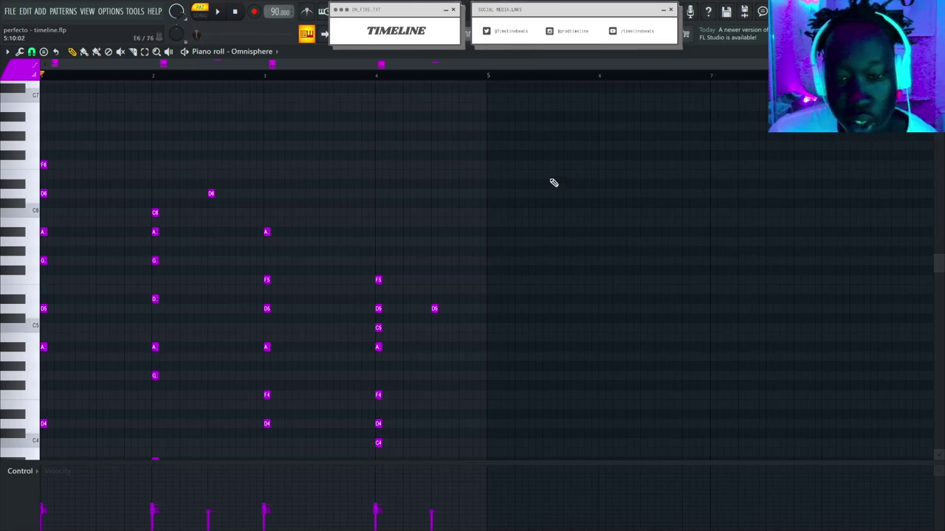
scroll(282, 182, "down", 3)
scroll(443, 222, "down", 4)
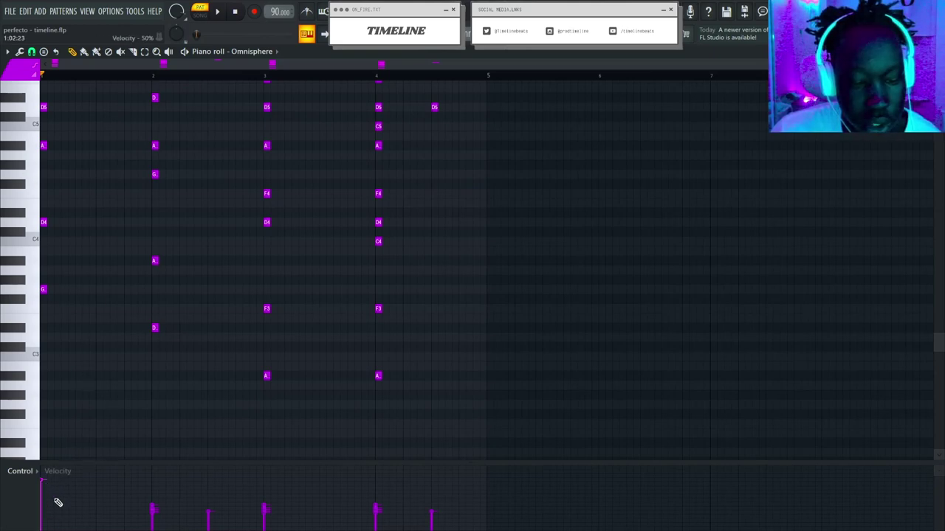
key("space")
key("space")
left_click(28, 11)
left_click(44, 26)
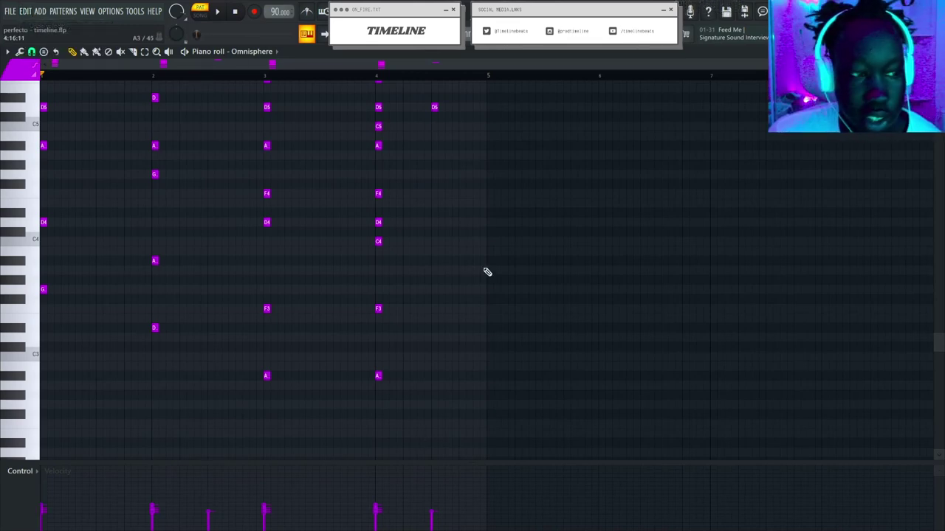
key("space")
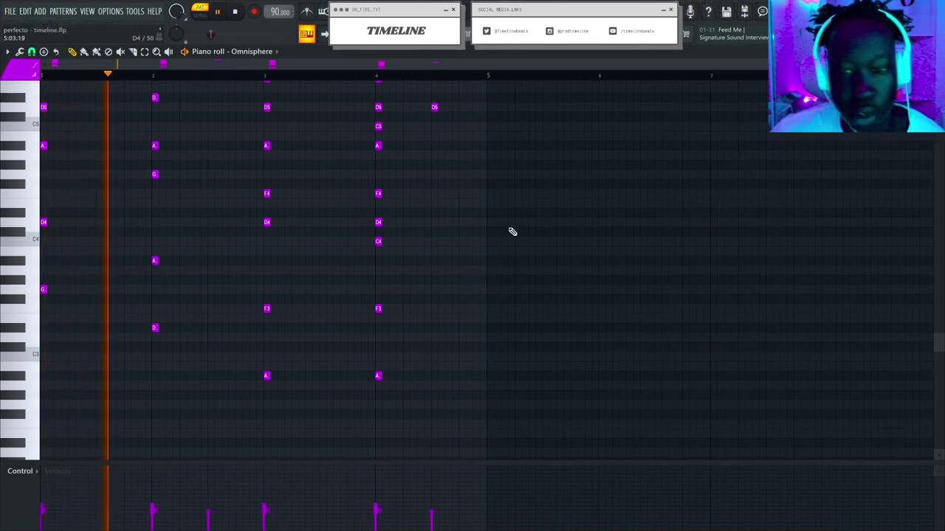
scroll(487, 258, "up", 5)
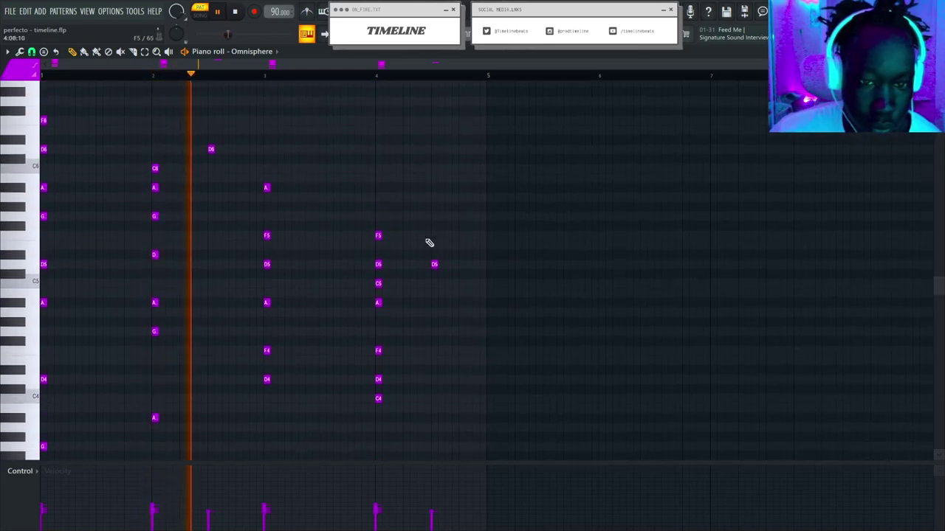
scroll(424, 228, "down", 2)
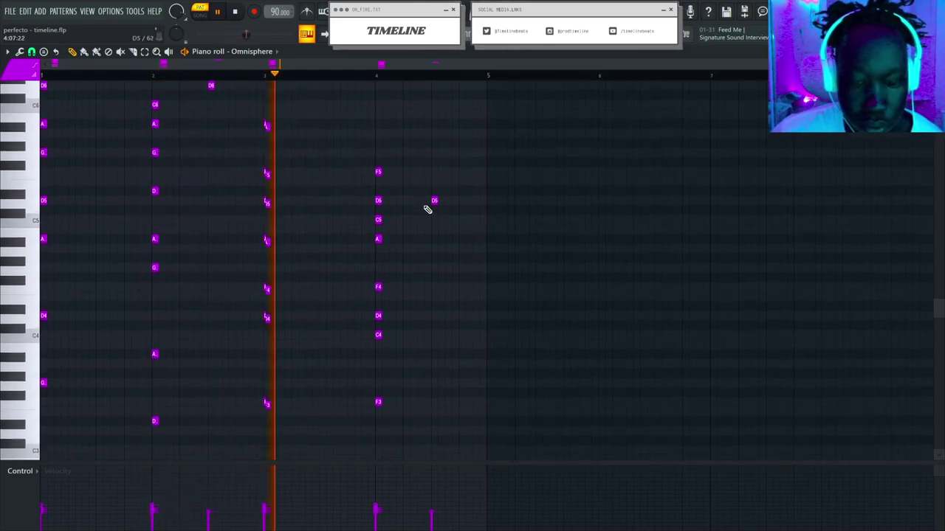
scroll(426, 206, "down", 2)
scroll(426, 203, "up", 2)
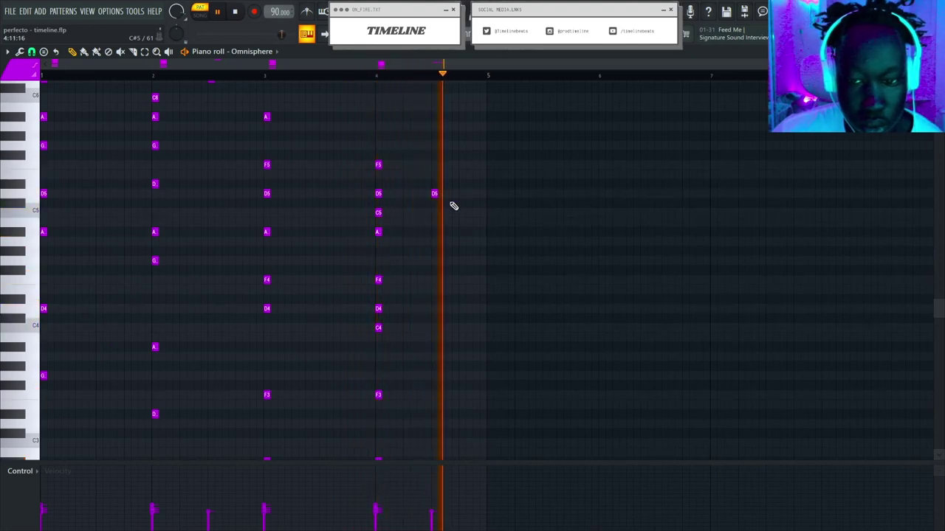
key("space")
key("F5")
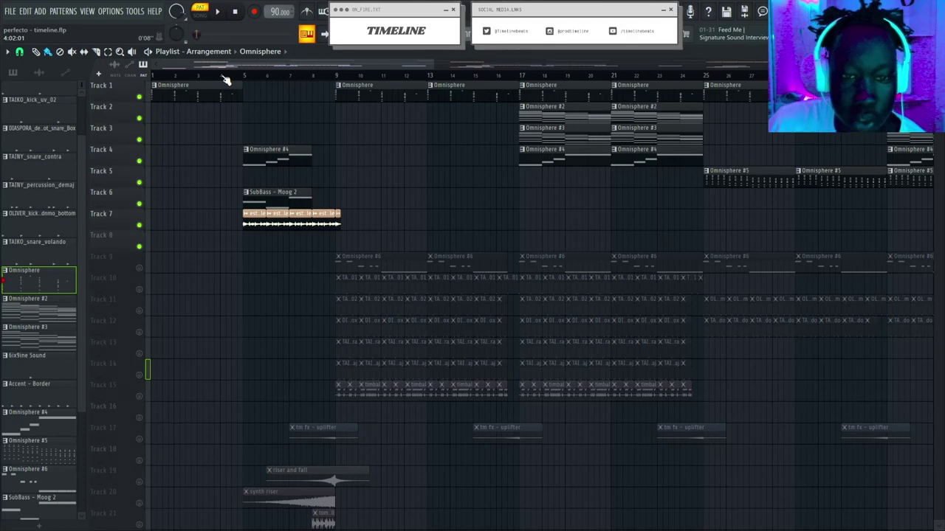
Set the song position to bar 17, solo Track 2, and select the Omnisphere #2 pattern.
scroll(225, 77, "up", 4)
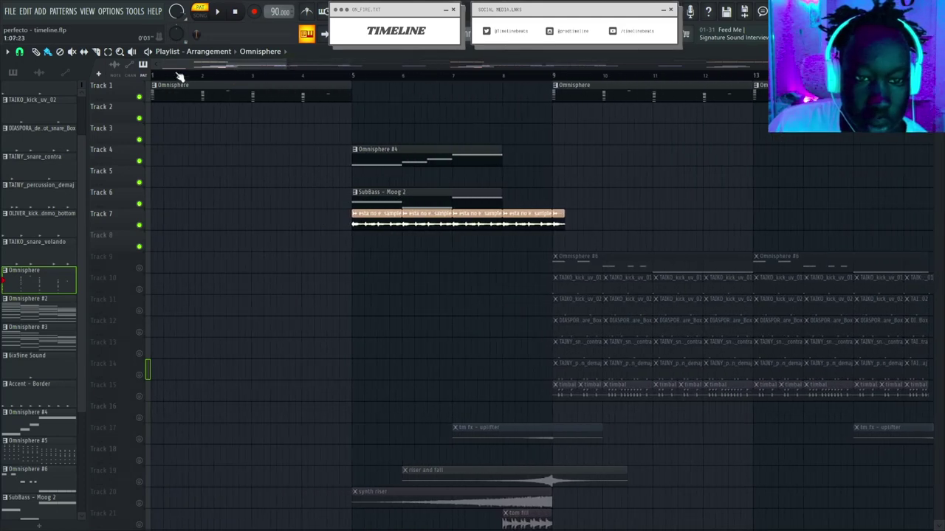
scroll(222, 77, "down", 8)
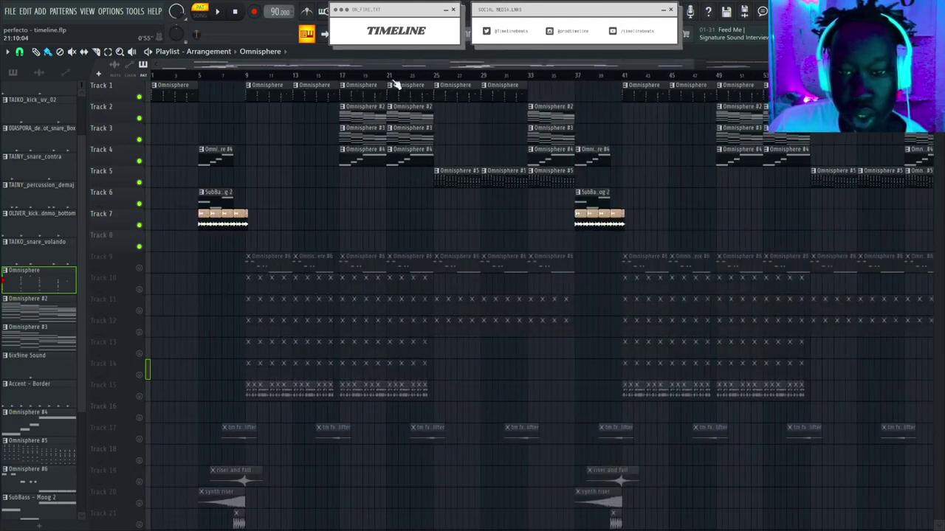
left_click(341, 75)
scroll(343, 77, "up", 5)
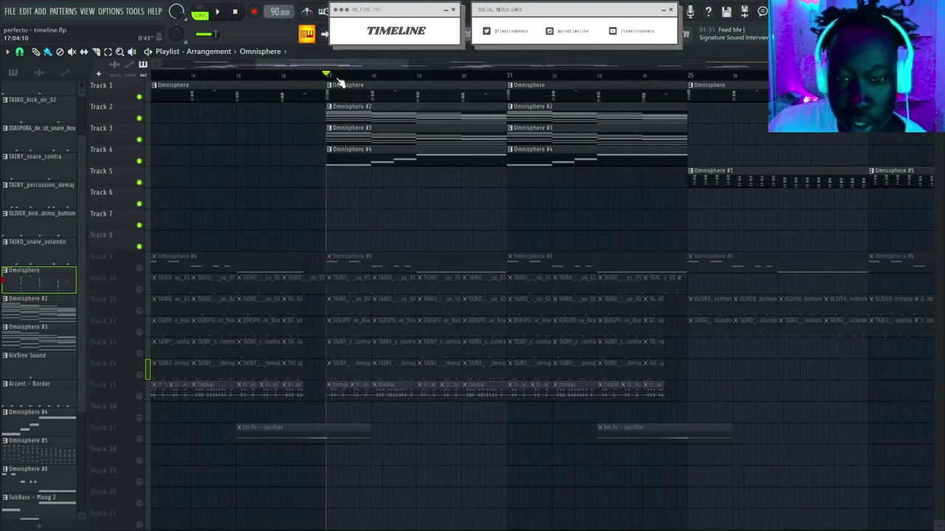
scroll(338, 81, "up", 3)
scroll(325, 96, "down", 4)
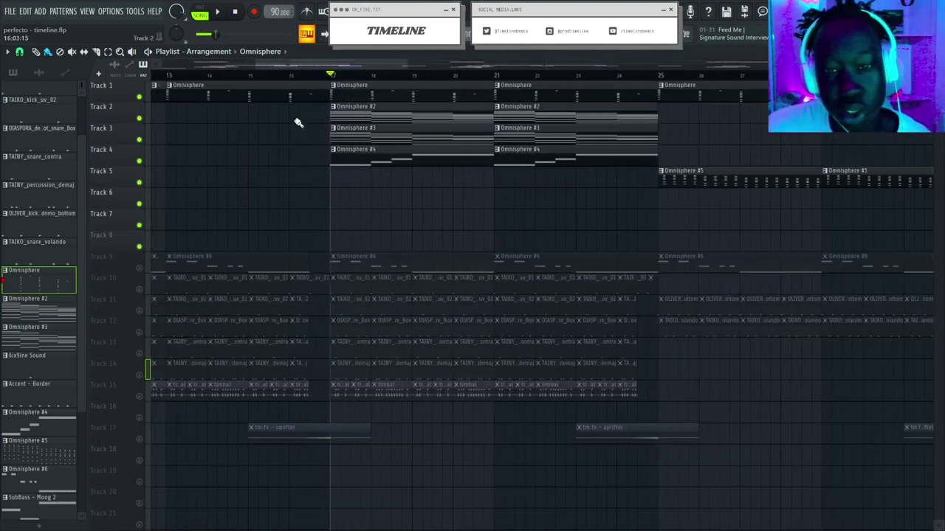
right_click(140, 118)
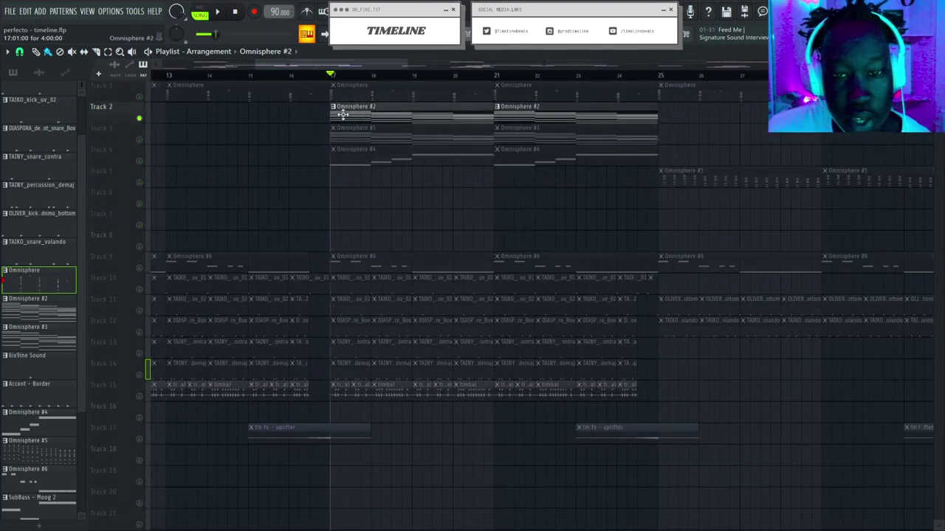
left_click(337, 112)
Check the Omnisphere #2 instrument's patch from the Channel rack, then close it.
key("F6")
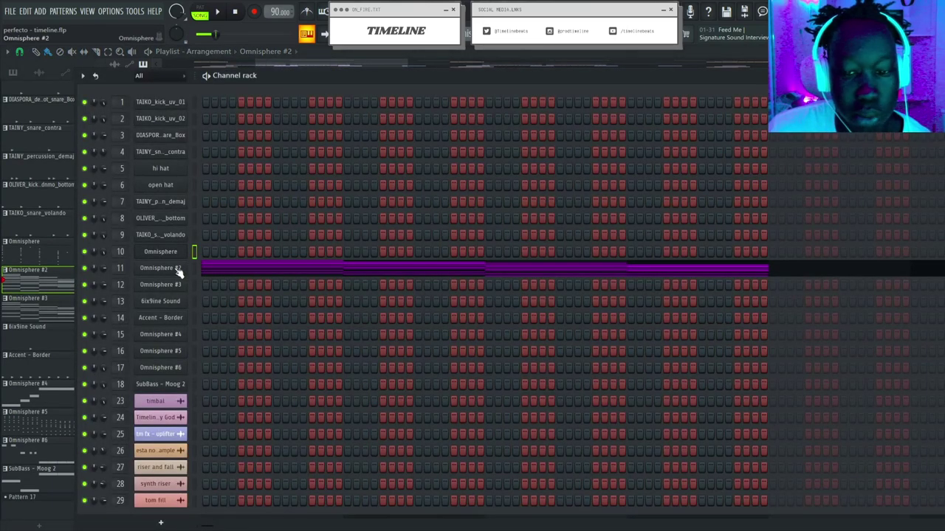
left_click(170, 268)
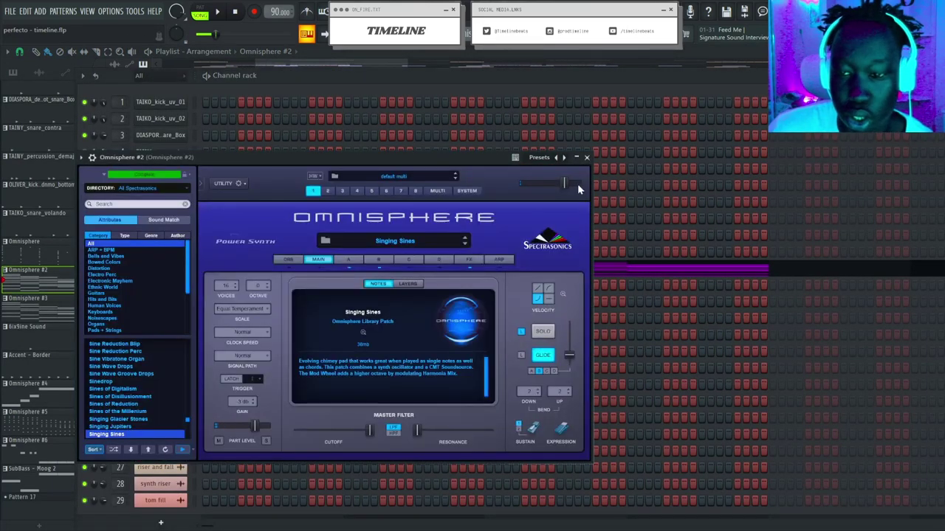
left_click(587, 158)
key("F6")
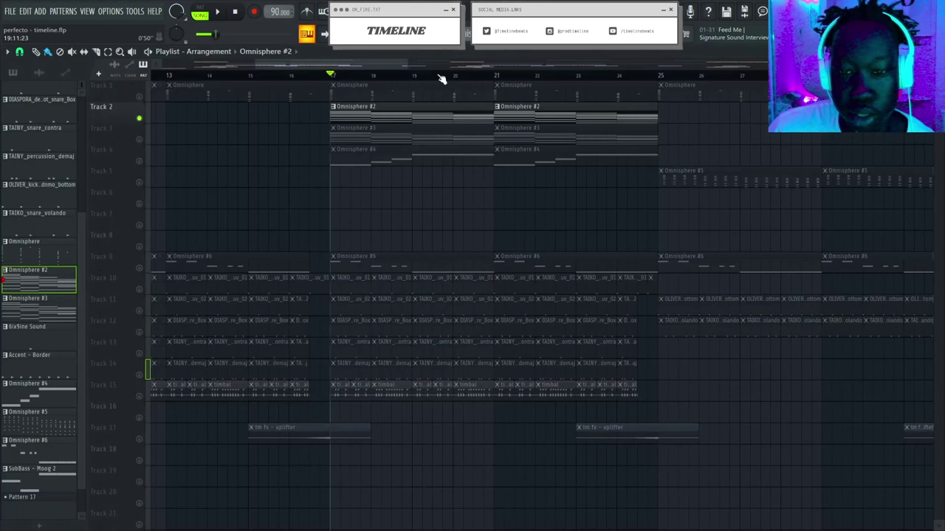
Preview from bar 17 with Track 1, re-solo Track 2, stop, and open the Mixer.
left_click(139, 99)
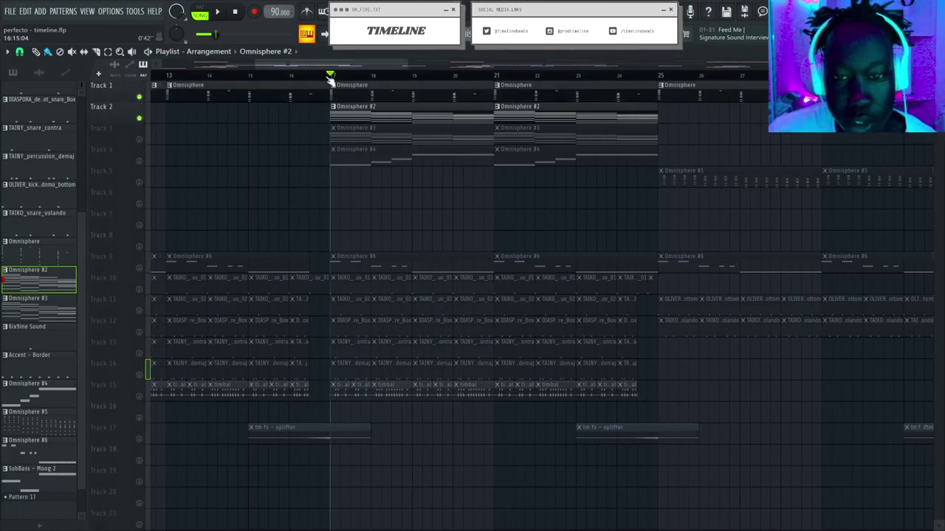
key("space")
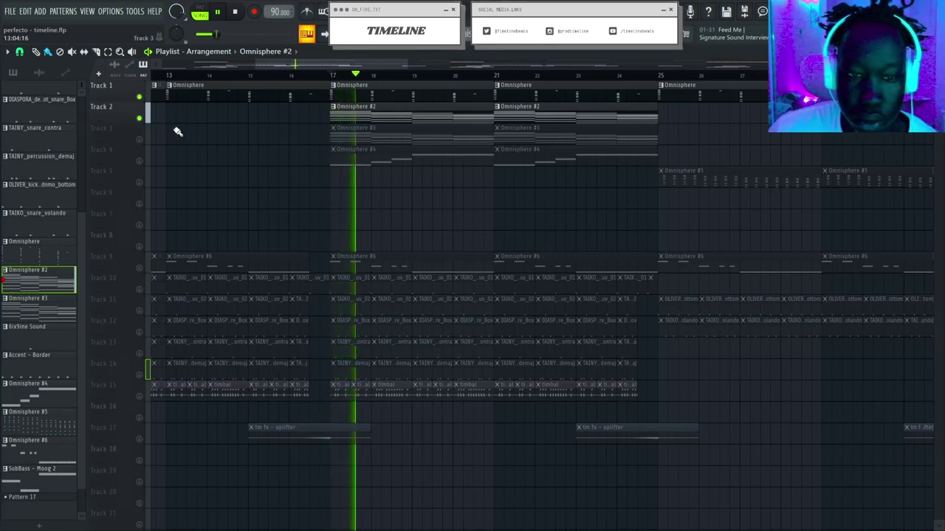
right_click(139, 119)
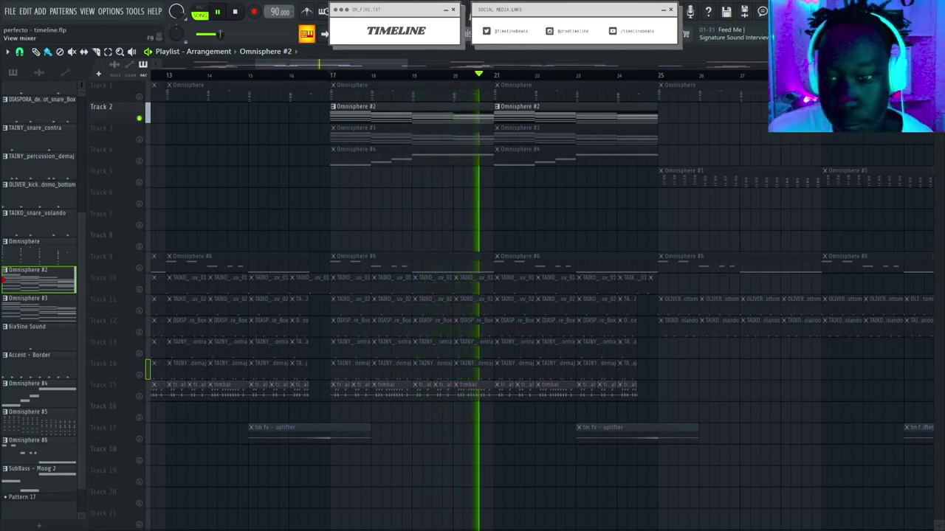
key("space")
key("F9")
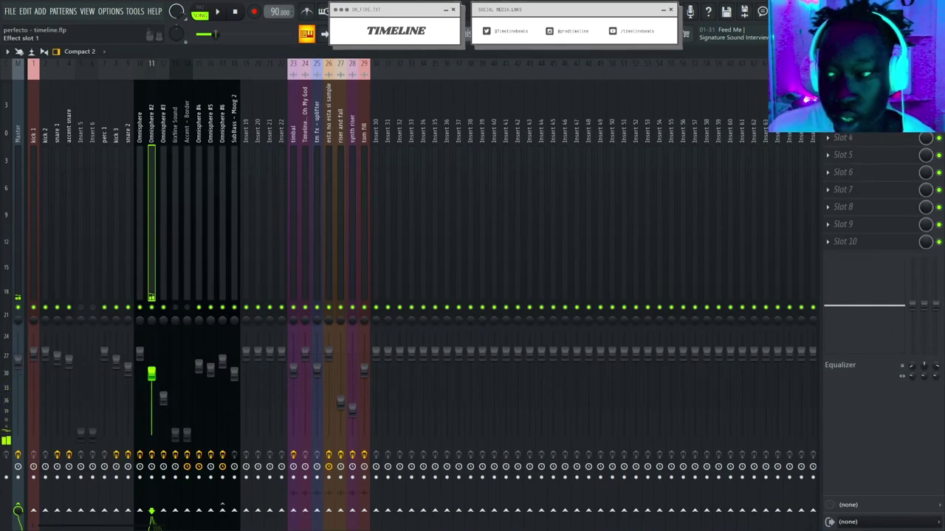
Look at the Omnisphere #2 insert EQ and open its Playlist clips' notes in the piano roll.
left_click(871, 85)
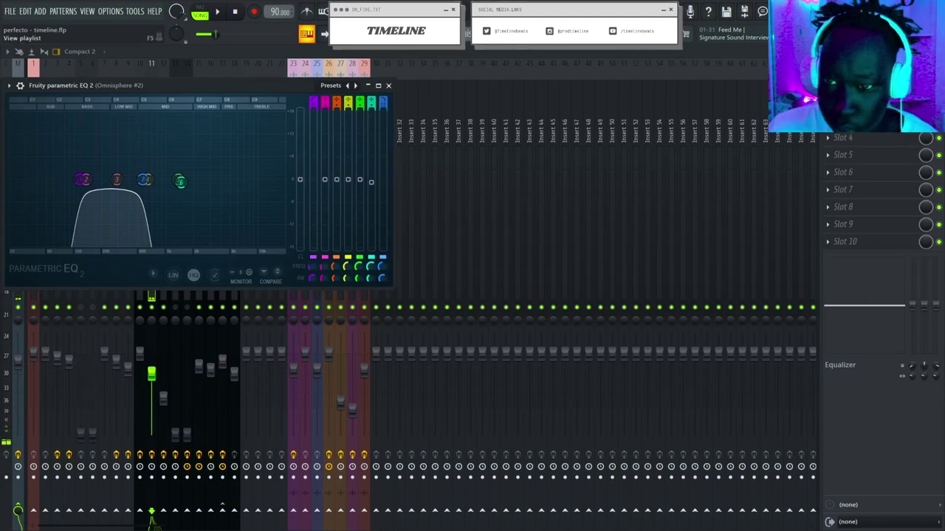
key("F5")
double_click(353, 109)
key("F5")
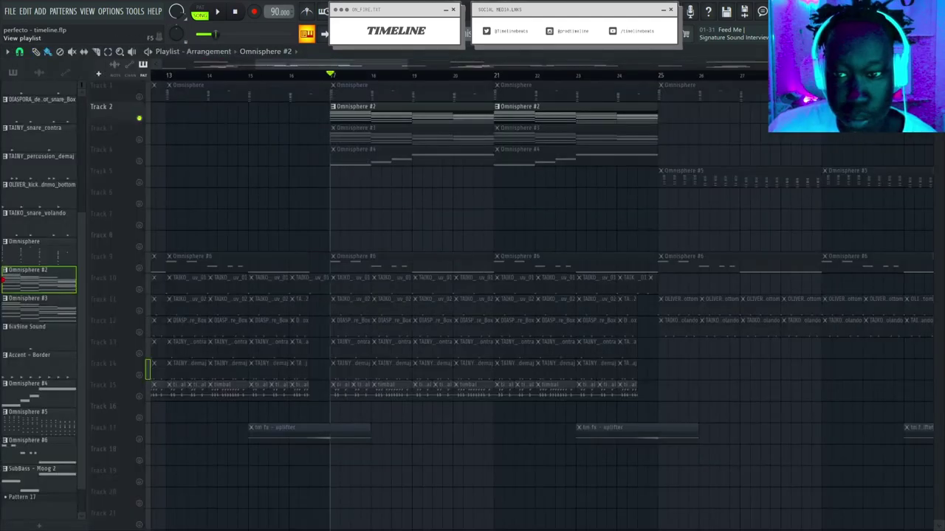
double_click(339, 85)
key("F5")
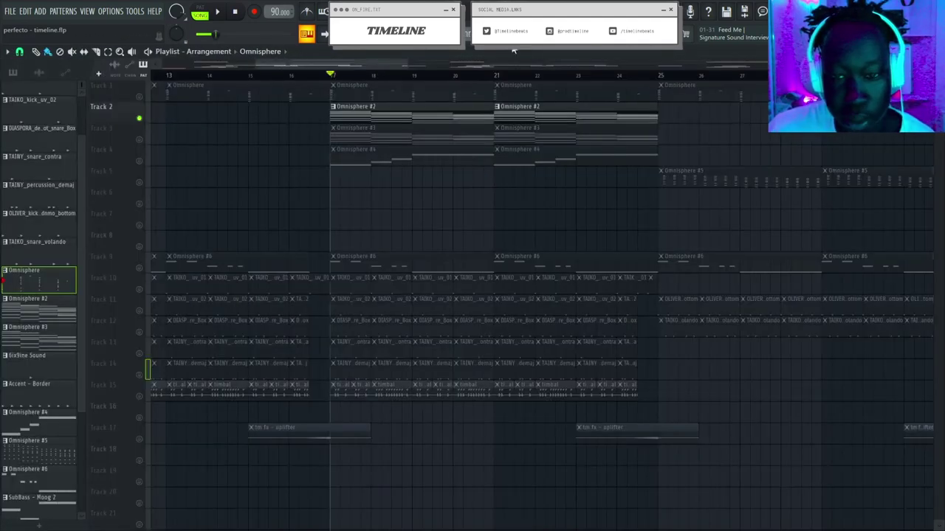
double_click(329, 117)
scroll(278, 175, "up", 6)
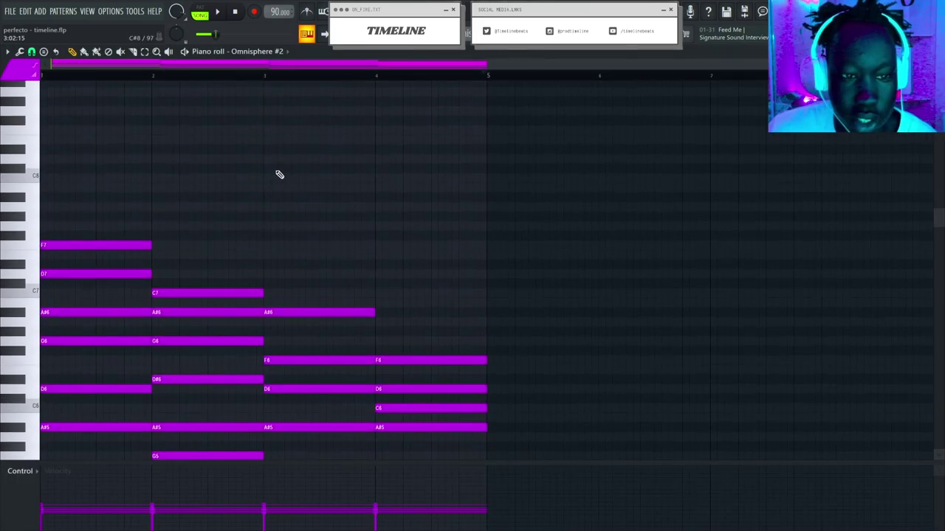
key("F5")
Check the Omnisphere #2 EQ in the Mixer, play and stop the mix, then return to the Playlist.
key("F9")
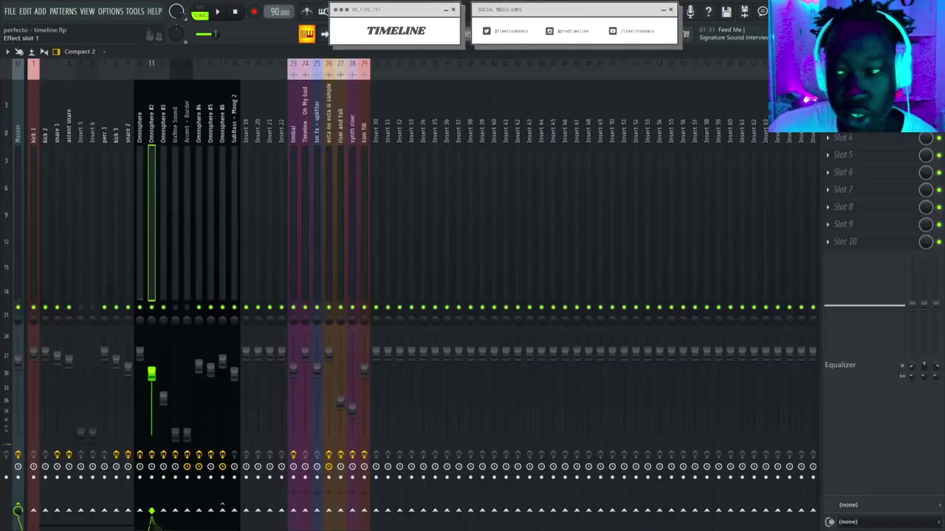
left_click(871, 86)
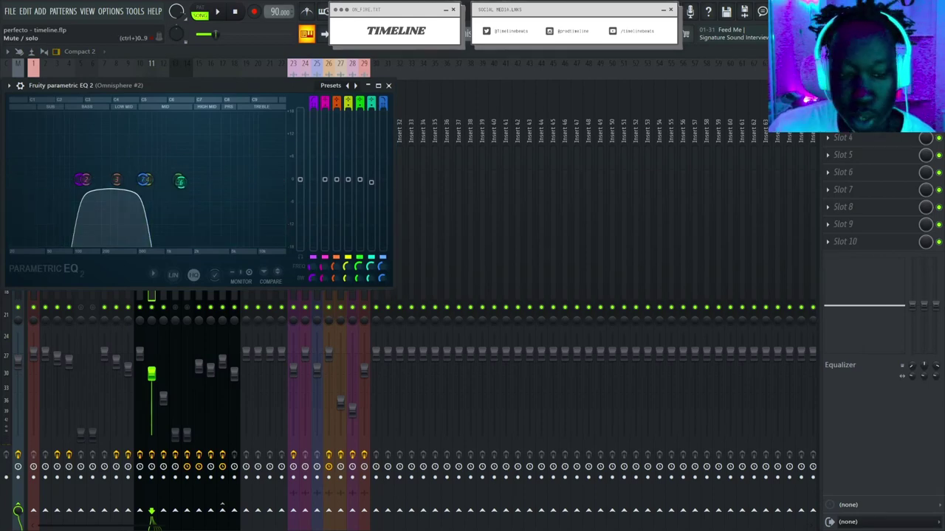
key("Escape")
key("space")
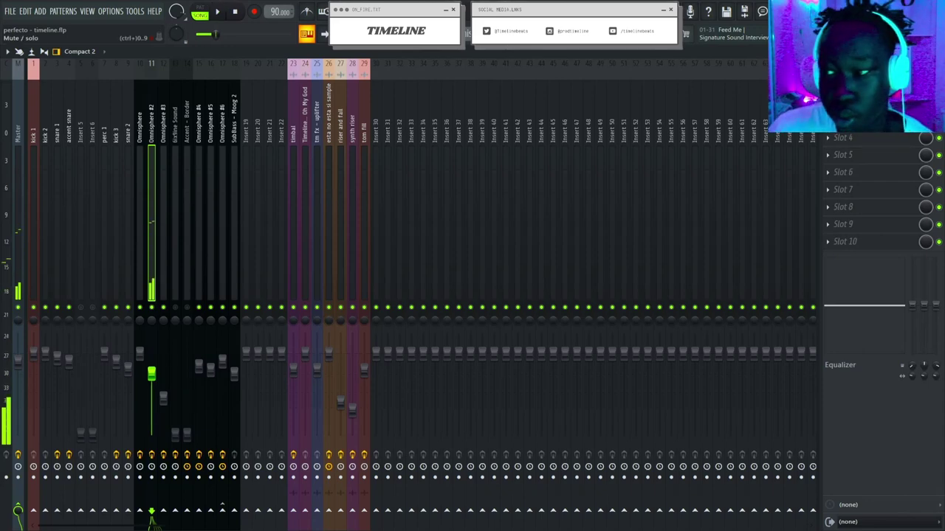
key("space")
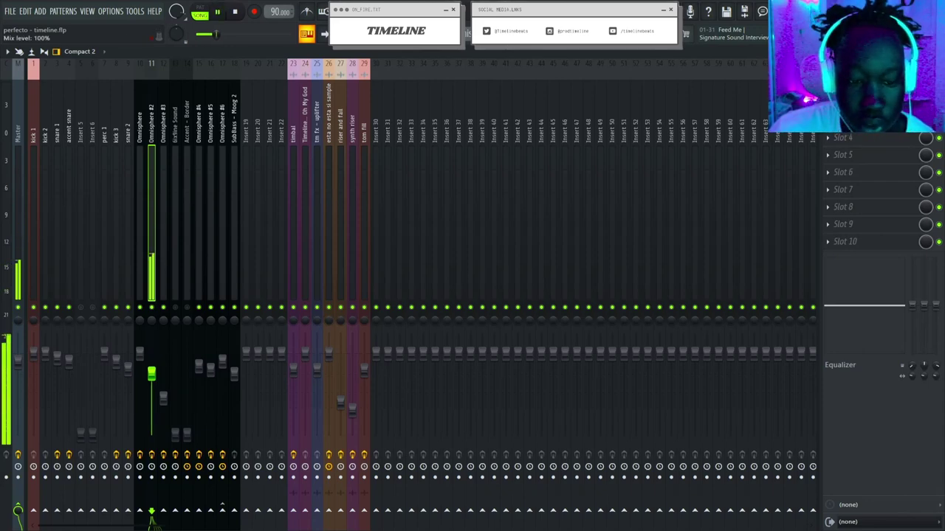
key("space")
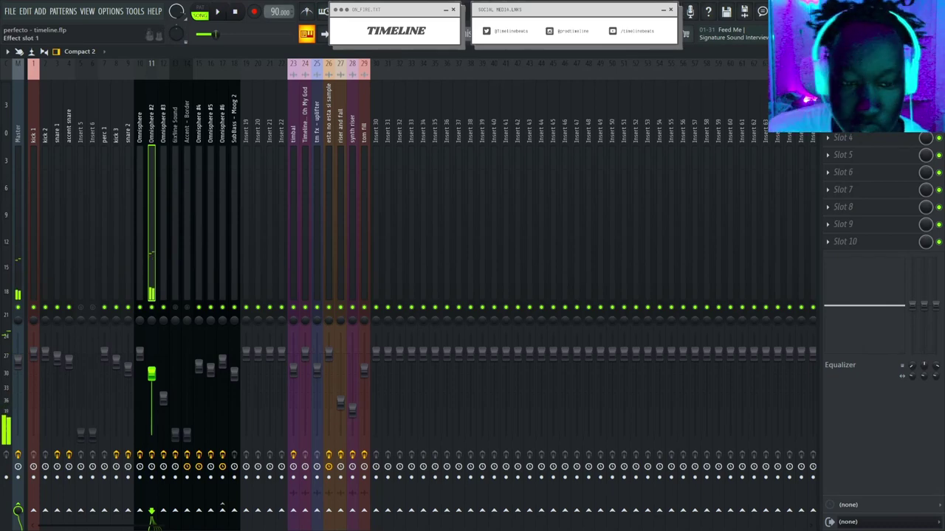
key("F5")
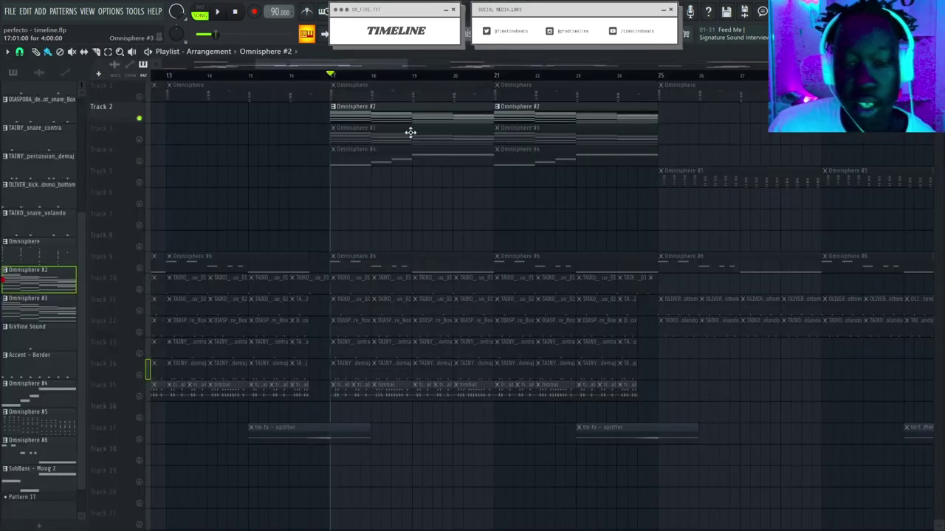
Review the Omnisphere #2 piano roll notes, then inspect its Fruity Reeverb 2 and return to the Playlist.
double_click(343, 110)
scroll(270, 143, "up", 3)
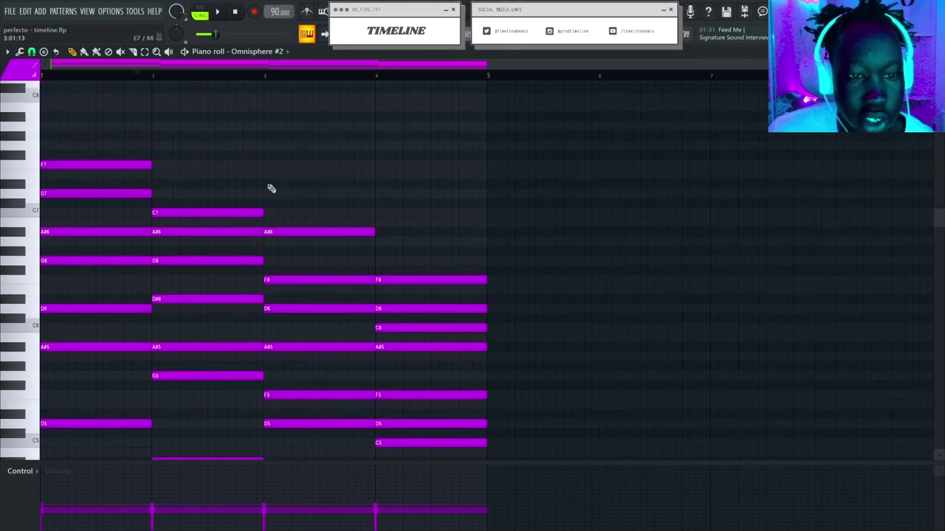
scroll(80, 235, "down", 4)
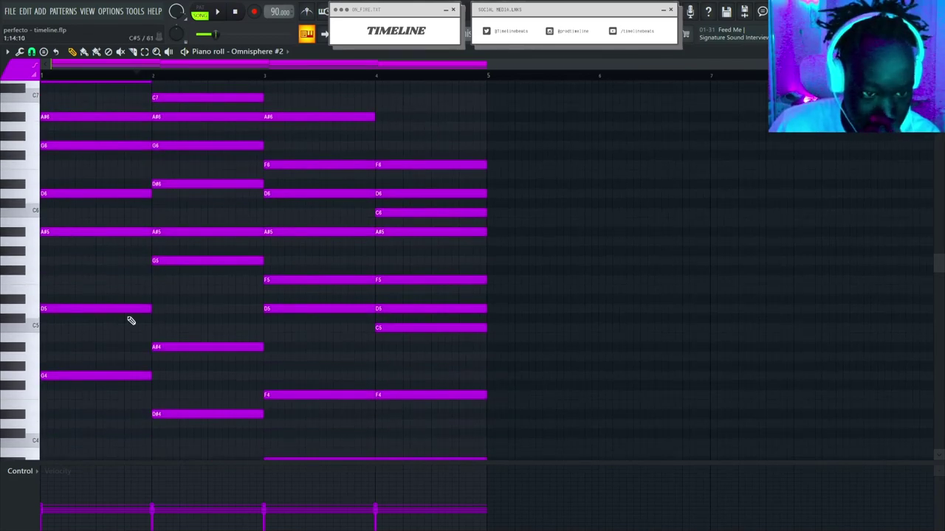
key("Escape")
key("F9")
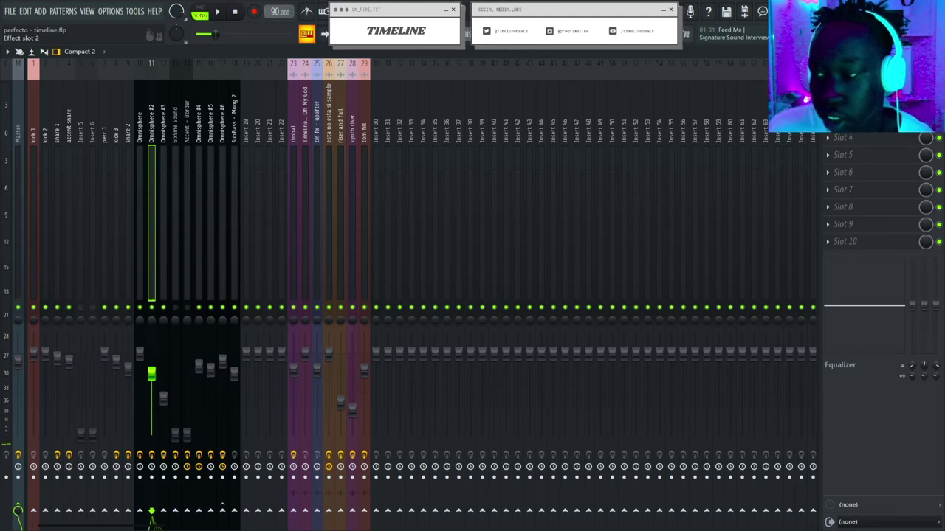
left_click(871, 103)
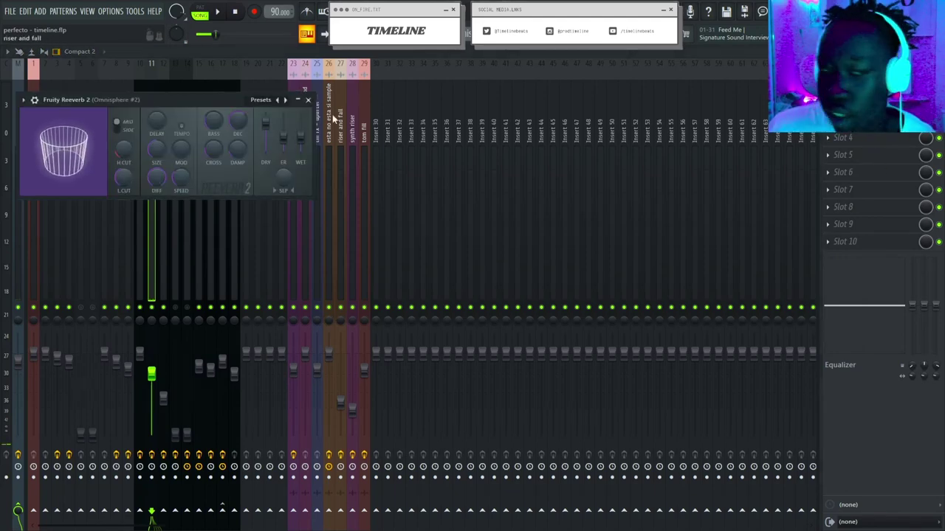
left_click(856, 121)
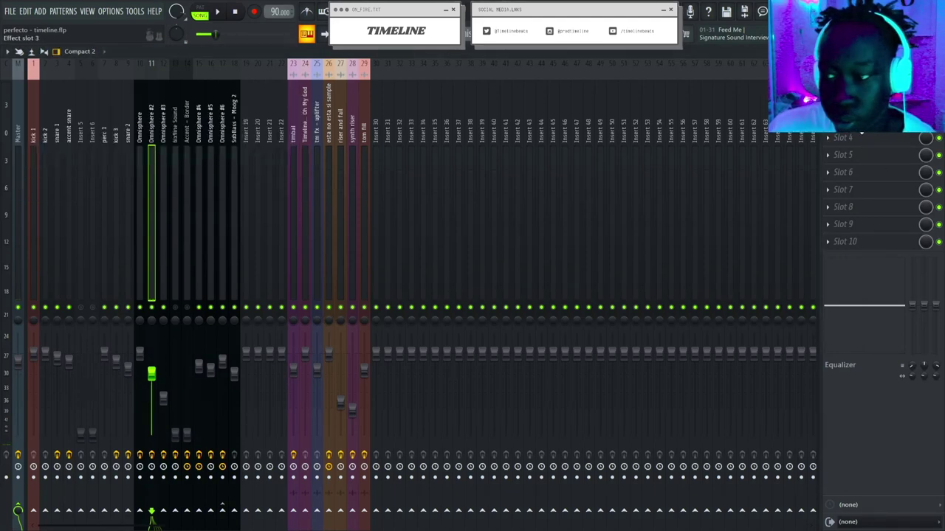
key("F5")
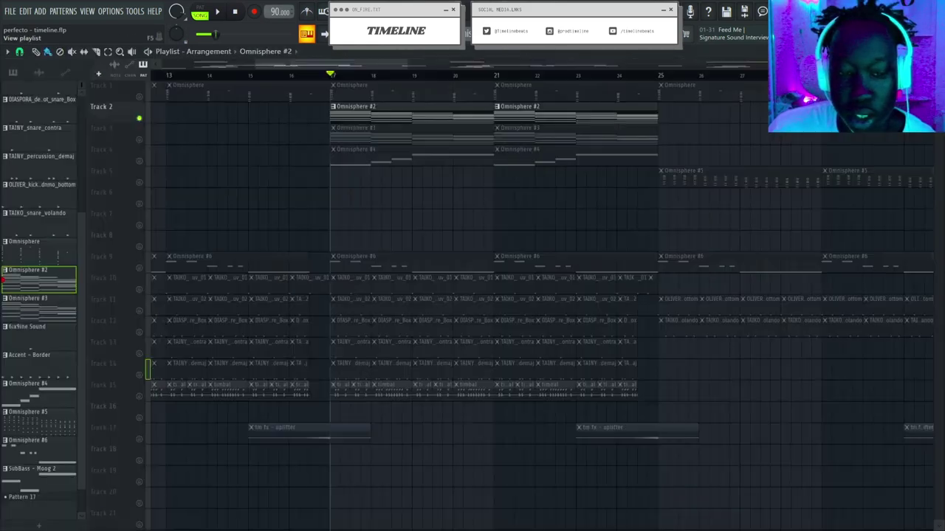
Solo Track 3 instead of Track 2 and bring up the channel rack.
scroll(232, 138, "down", 3)
scroll(232, 138, "up", 3)
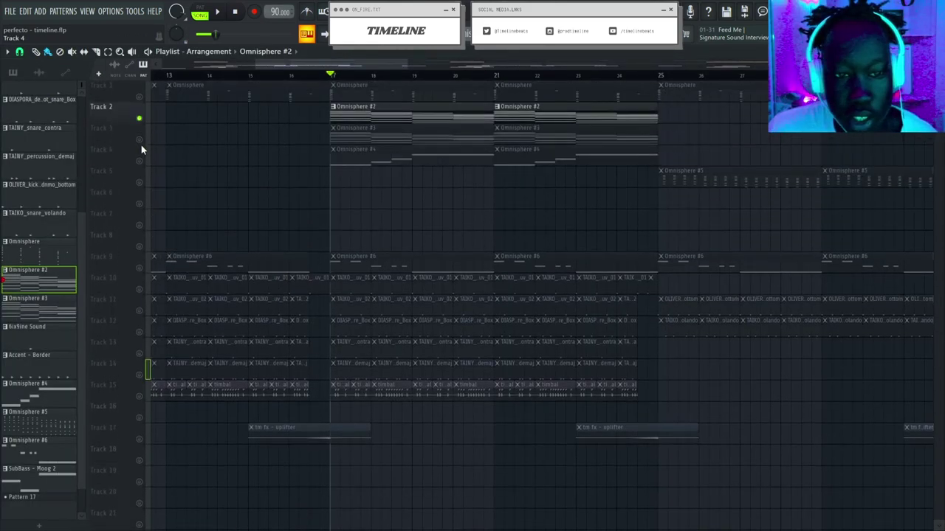
right_click(139, 142)
scroll(336, 81, "down", 1)
key("F6")
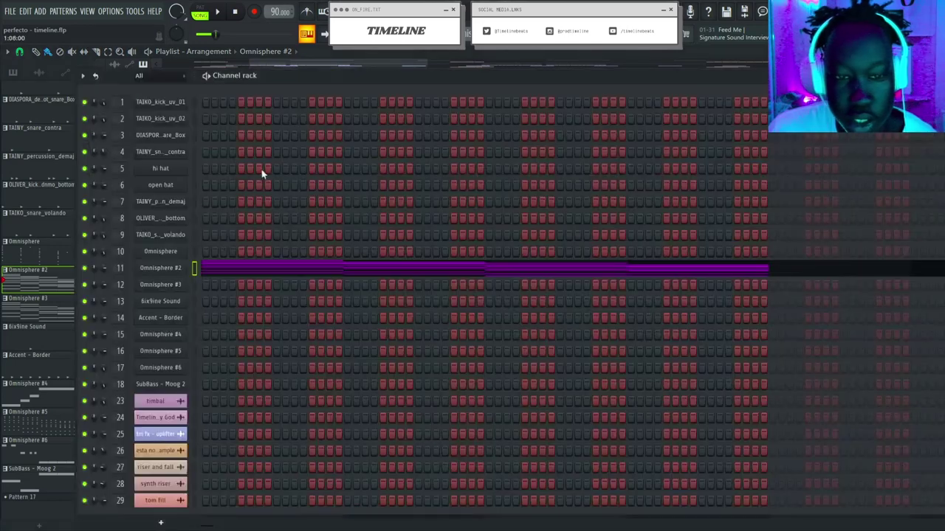
Check the Omnisphere #2 and Omnisphere #3 patches, closing each window afterwards.
left_click(178, 268)
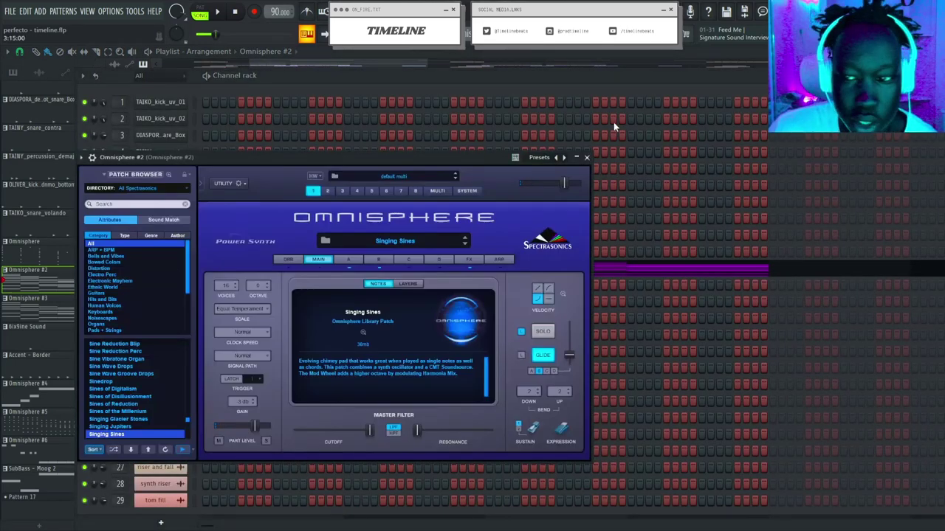
left_click(586, 157)
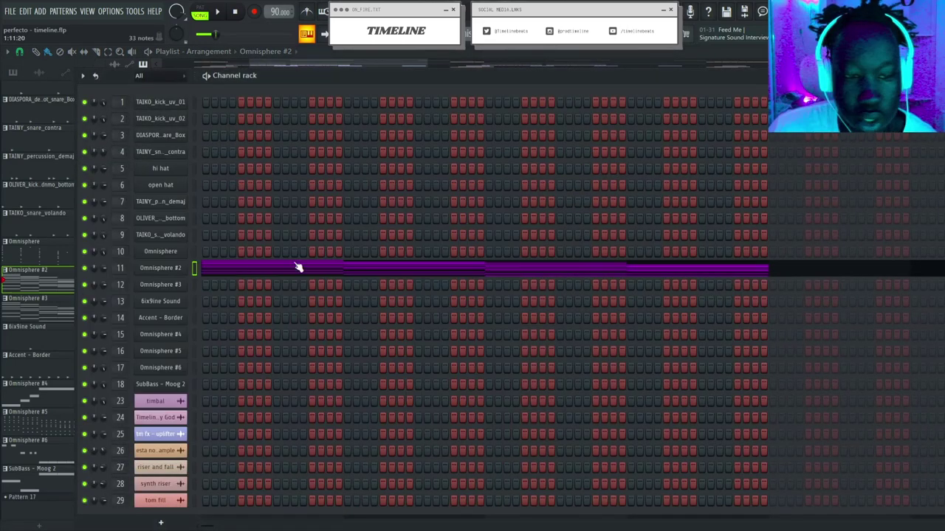
left_click(164, 285)
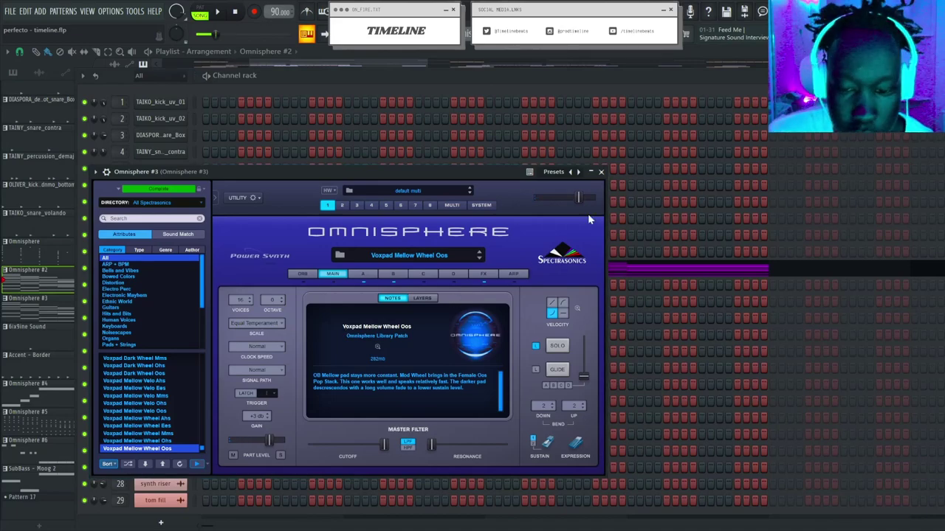
left_click(602, 171)
Return to the playlist and play the arrangement from bar 17, then stop.
left_click(527, 49)
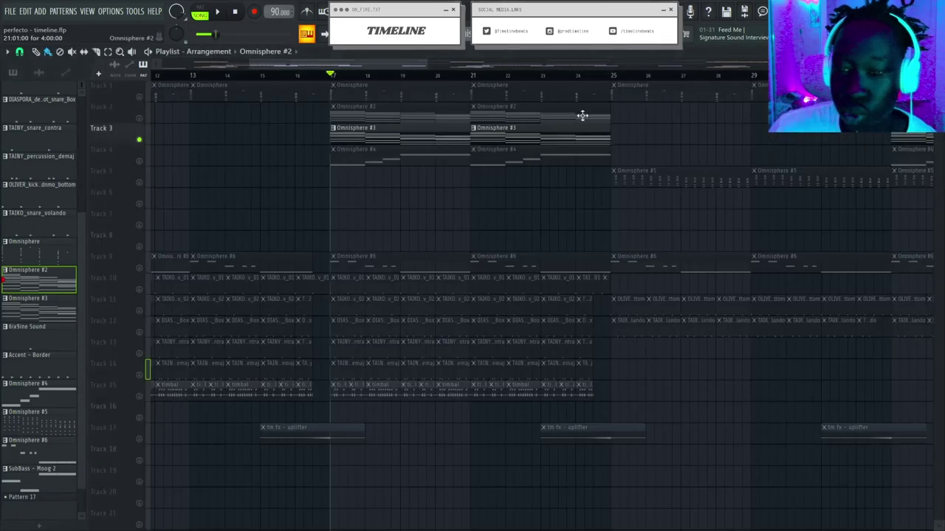
key("space")
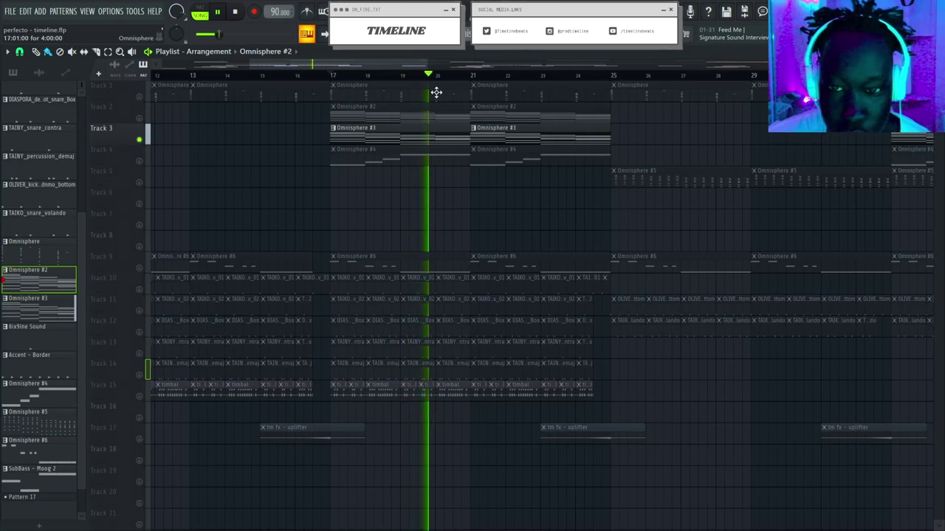
key("space")
scroll(446, 79, "down", 4)
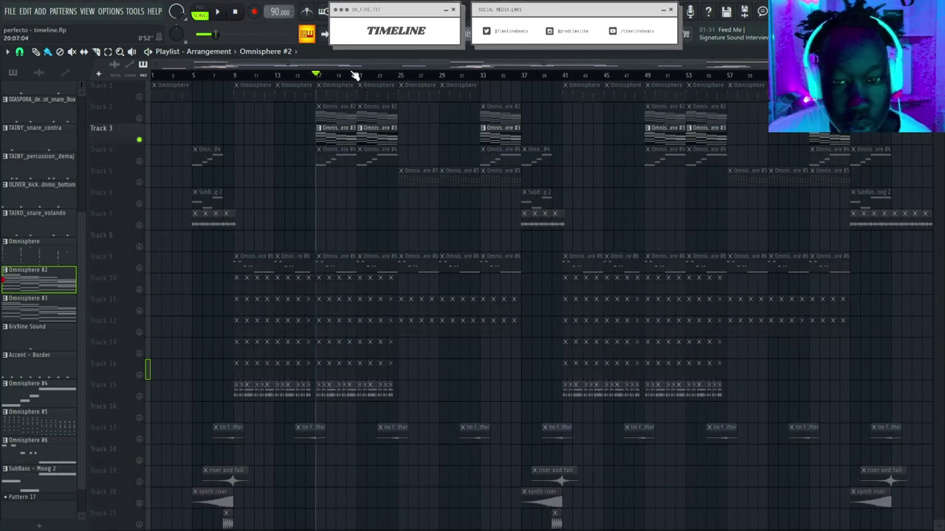
scroll(341, 79, "up", 5)
scroll(313, 82, "down", 5)
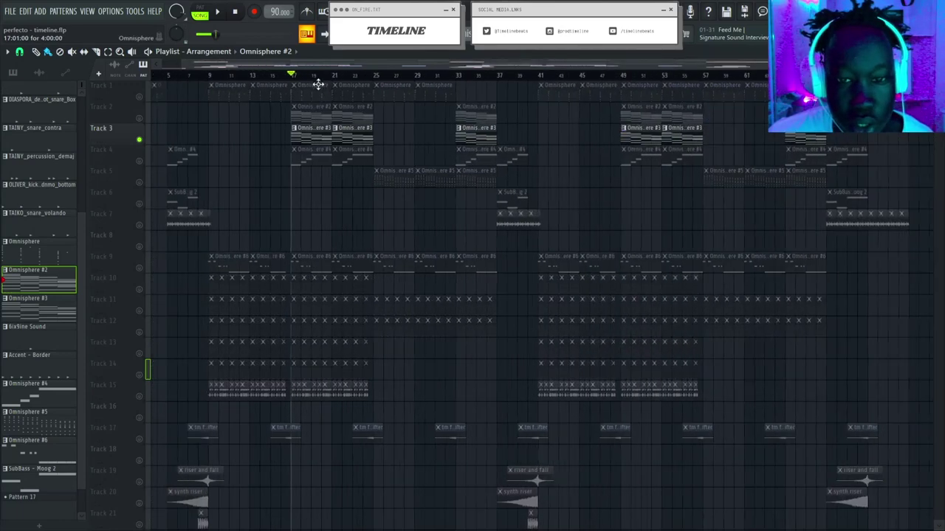
Solo Track 4, bring Track 1 back in alongside it, and stop playback.
left_click(139, 161, "ctrl")
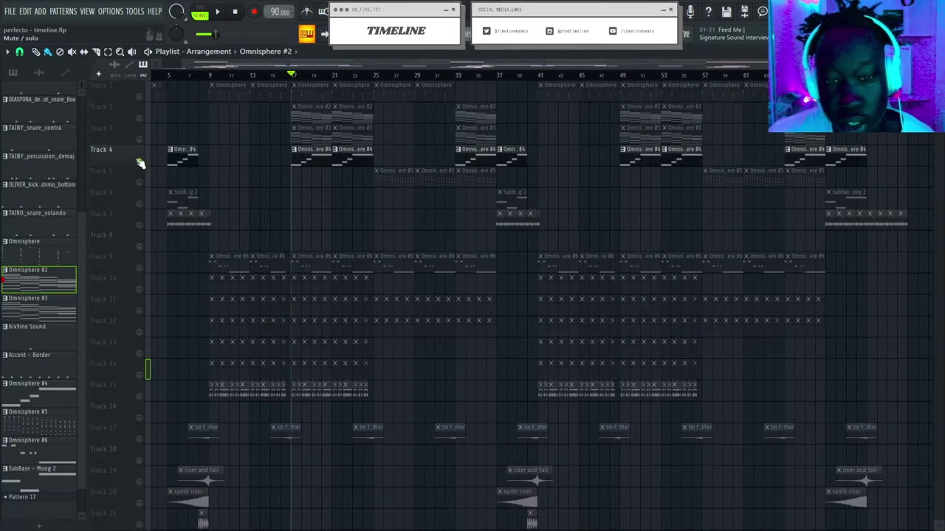
key("F6")
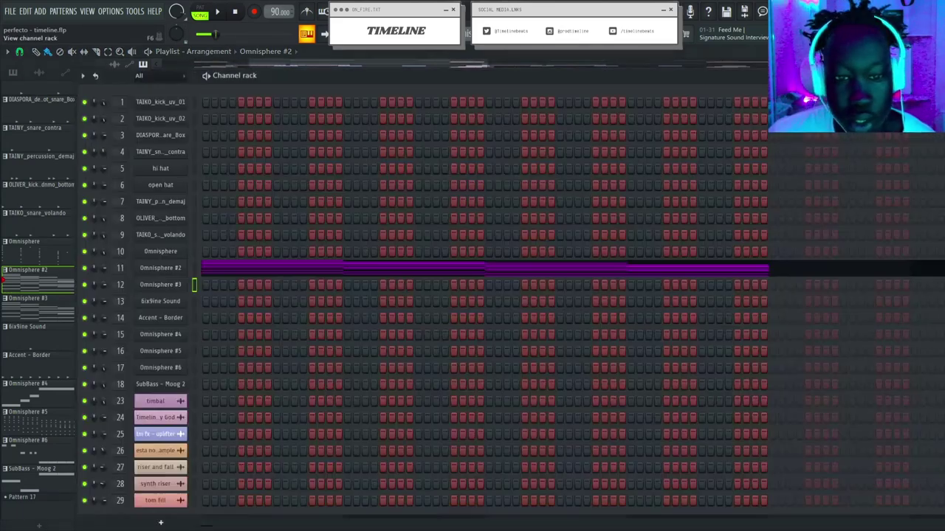
key("F5")
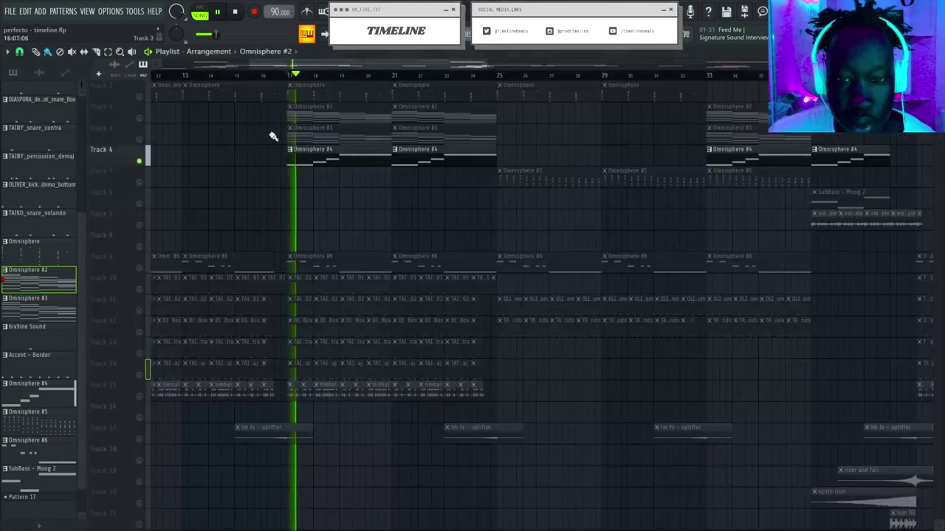
left_click(140, 98)
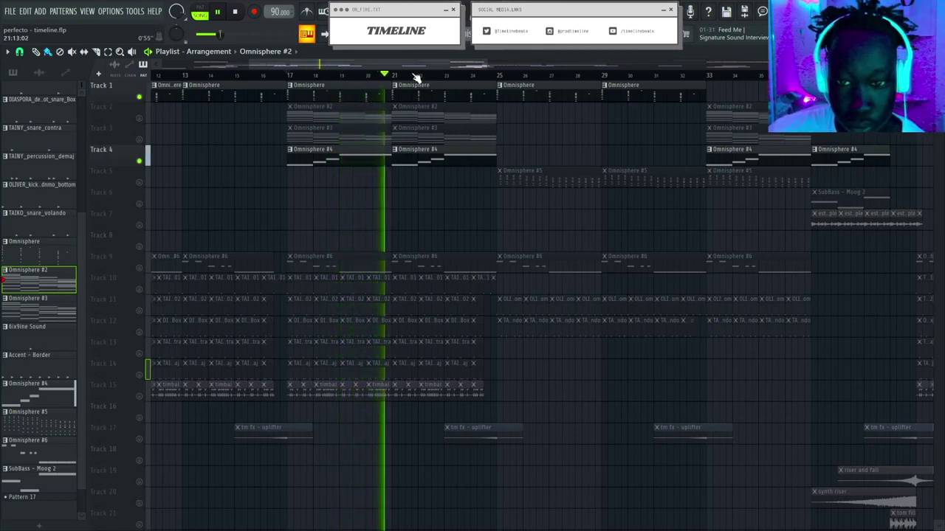
key("space")
Leave the channel rack showing over the playlist.
scroll(416, 78, "down", 4)
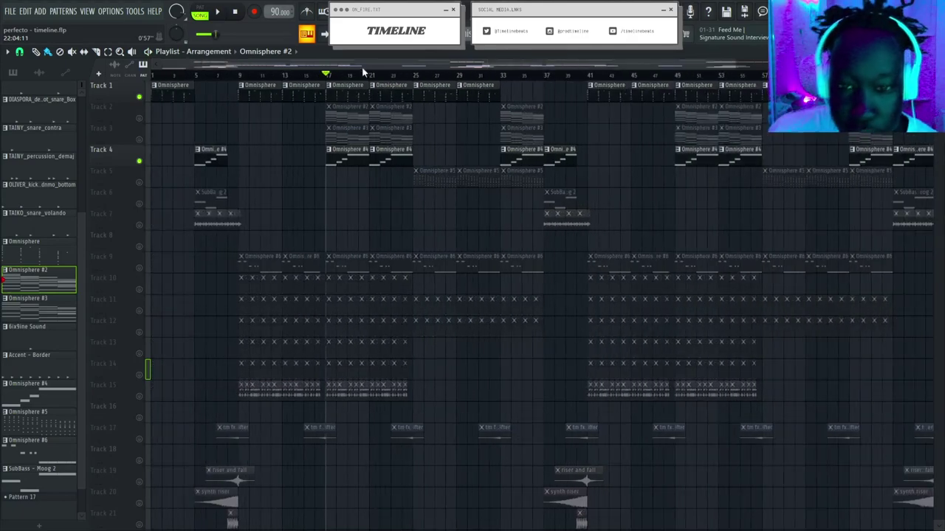
scroll(361, 75, "up", 3)
scroll(357, 78, "up", 4)
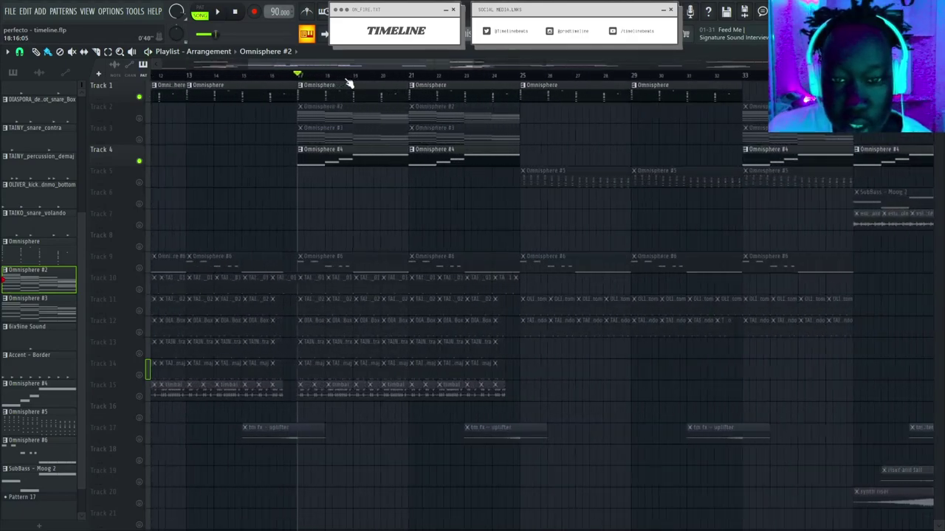
scroll(349, 83, "down", 3)
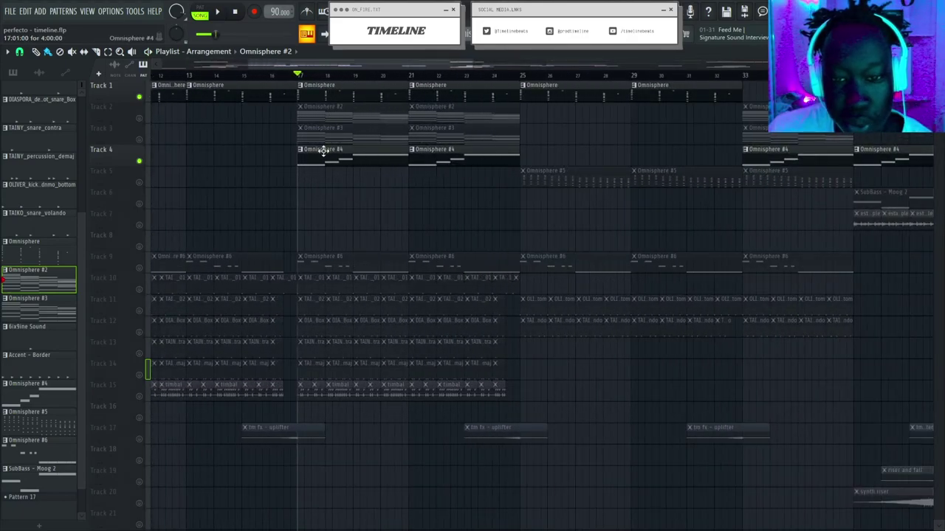
scroll(340, 83, "down", 4)
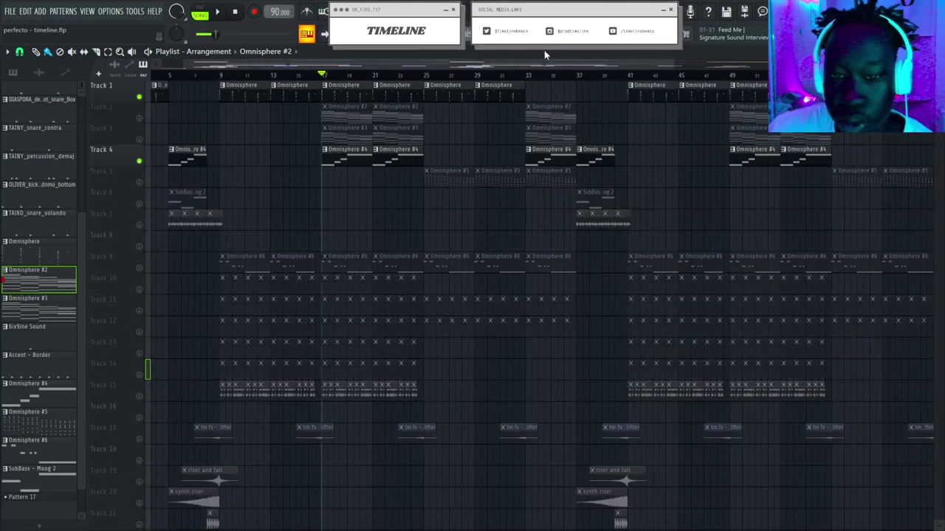
left_click(576, 33)
left_click(577, 33)
left_click(577, 33)
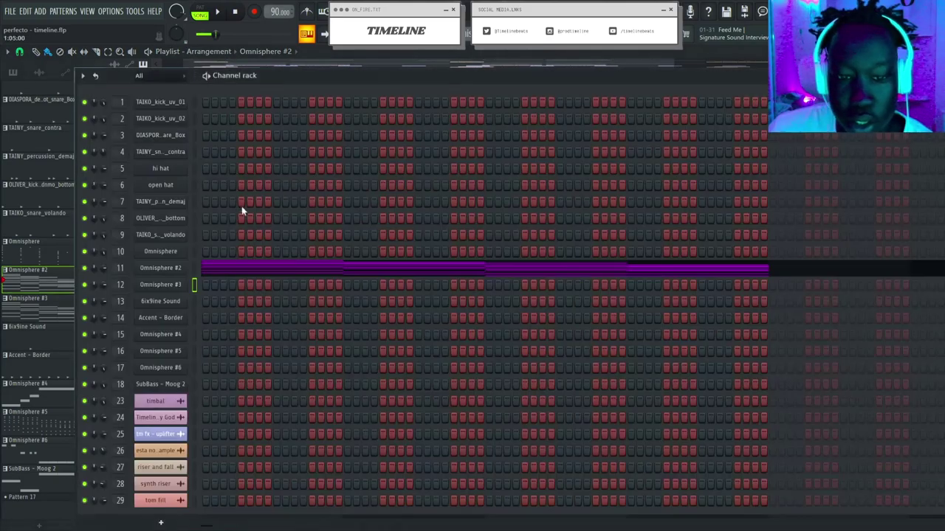
Check the Omnisphere #3 and #4 (REV2 - Foggy Saw) patches, hide the channel rack, and open the mixer.
left_click(176, 287)
left_click(601, 172)
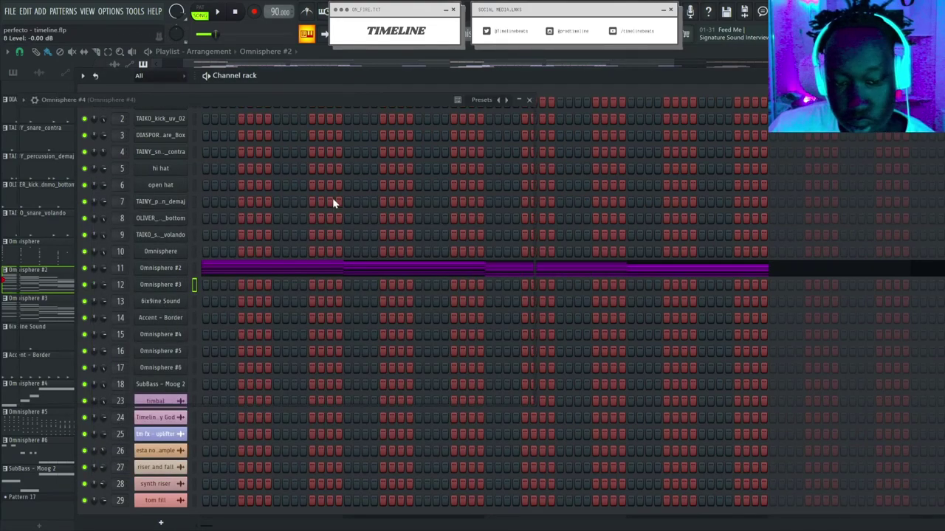
left_click(160, 334)
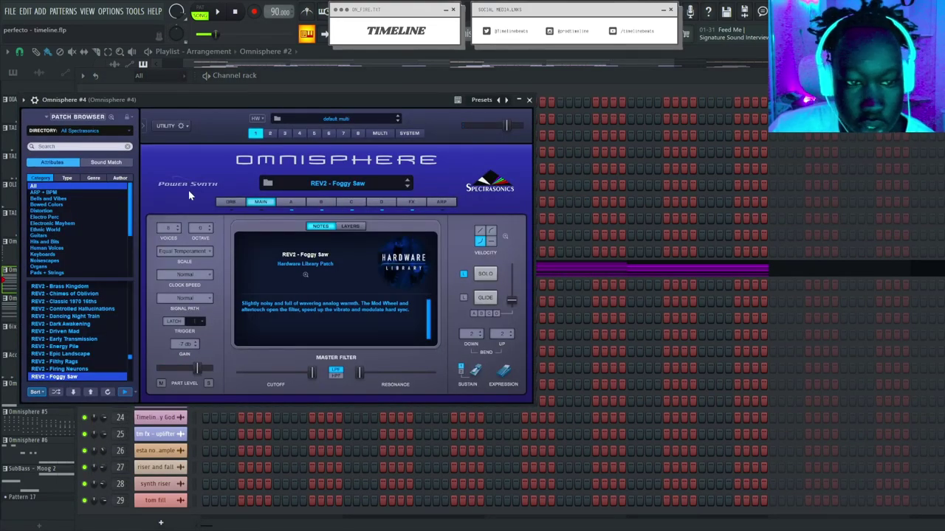
scroll(86, 240, "down", 5)
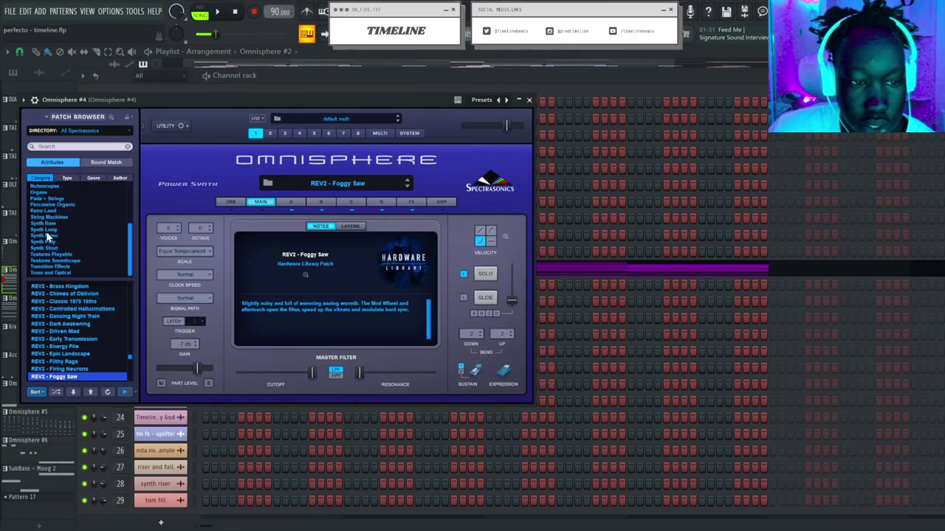
left_click(529, 100)
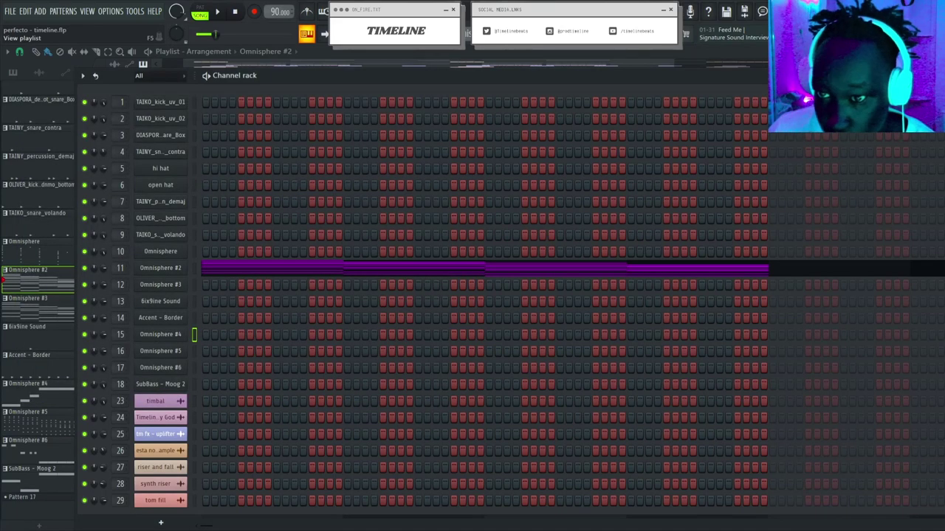
key("F6")
key("F9")
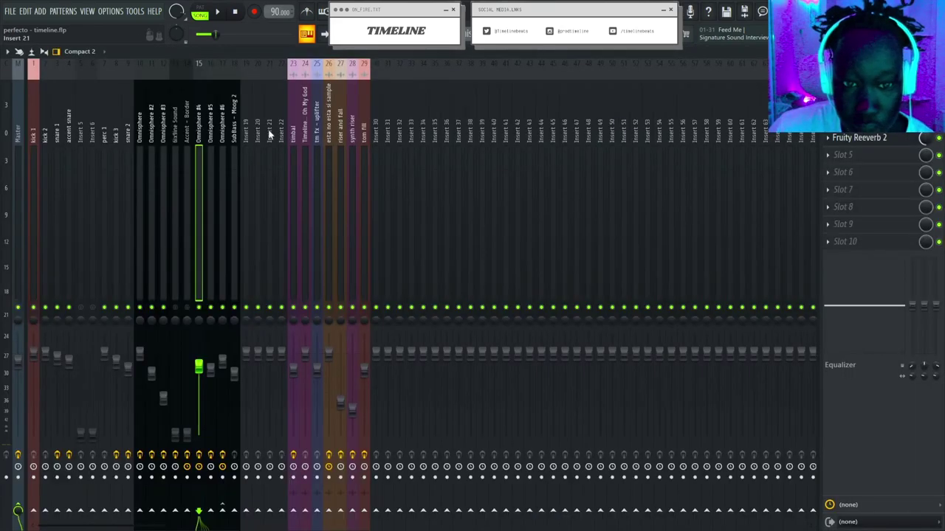
Check Gross Beat on Omnisphere #4's insert, play the mix, then return to the playlist.
left_click(860, 120)
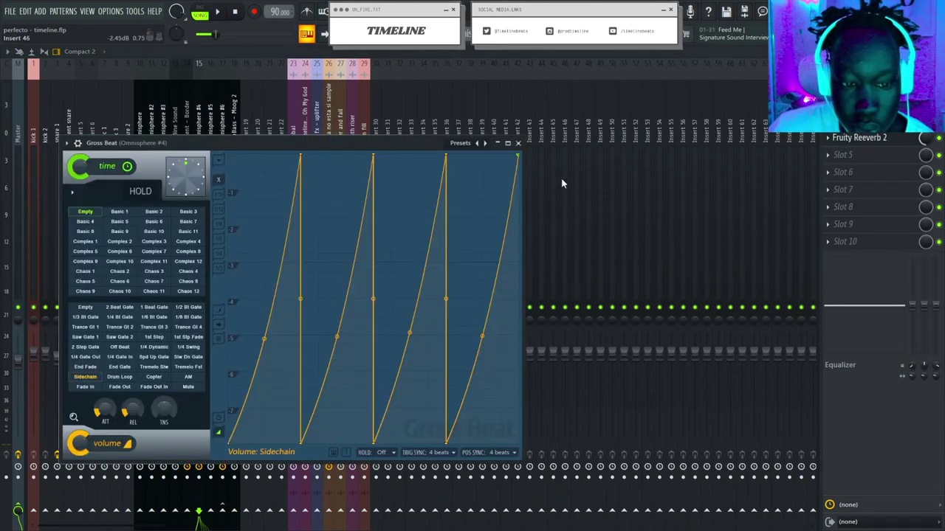
key("Escape")
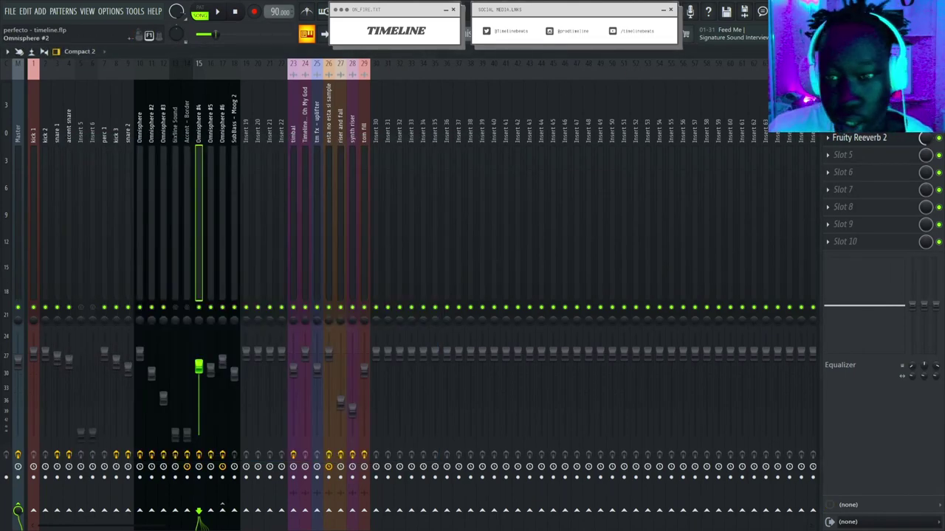
key("space")
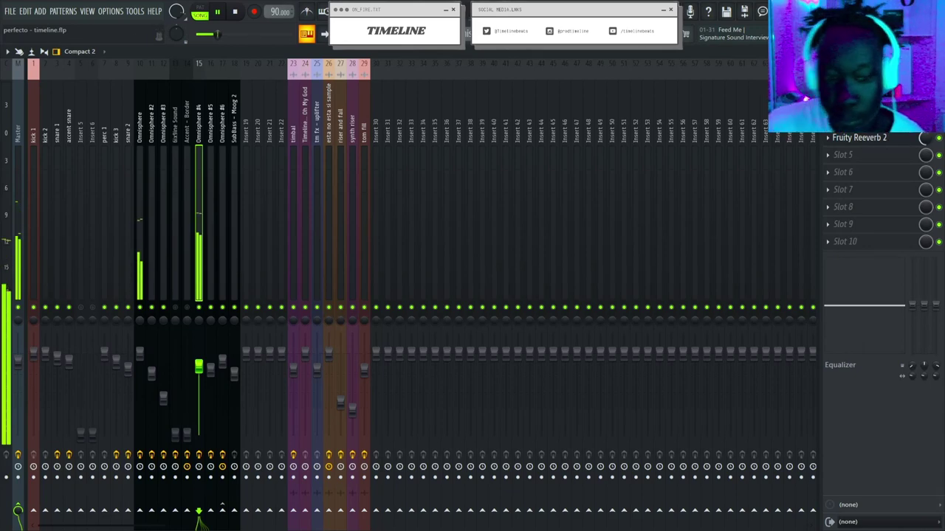
key("space")
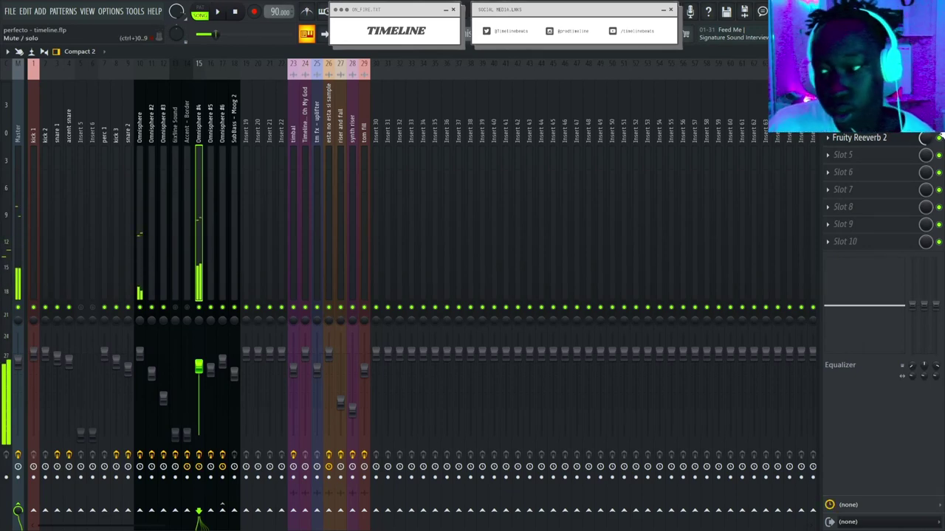
key("space")
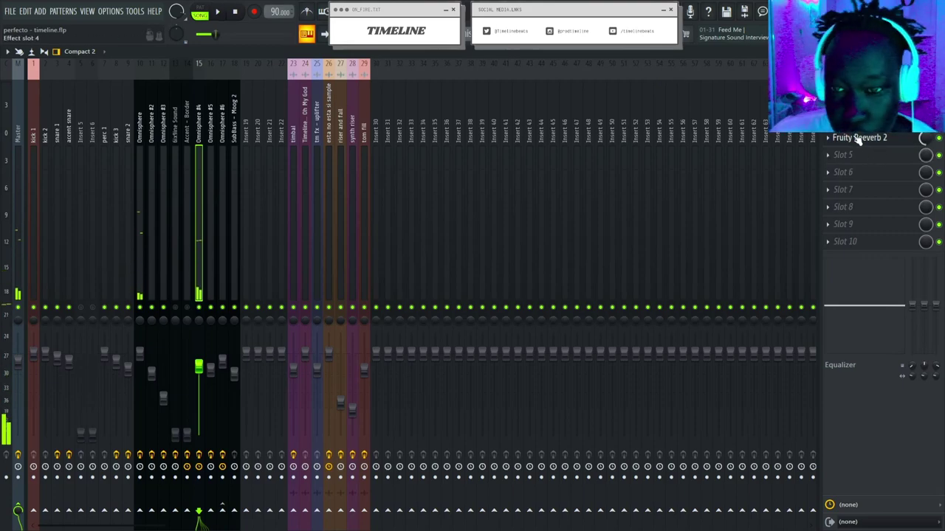
left_click(550, 33)
scroll(336, 80, "down", 5)
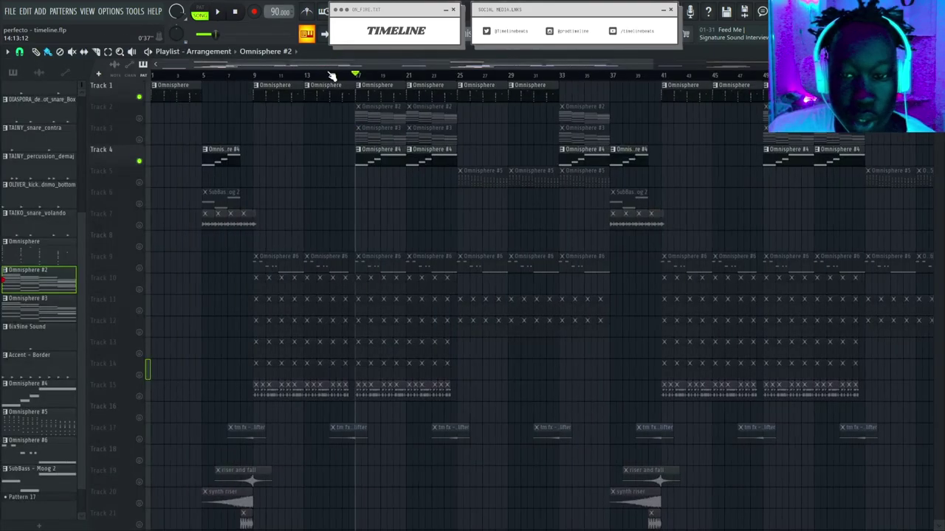
Unmute all the playlist tracks.
scroll(382, 81, "up", 5)
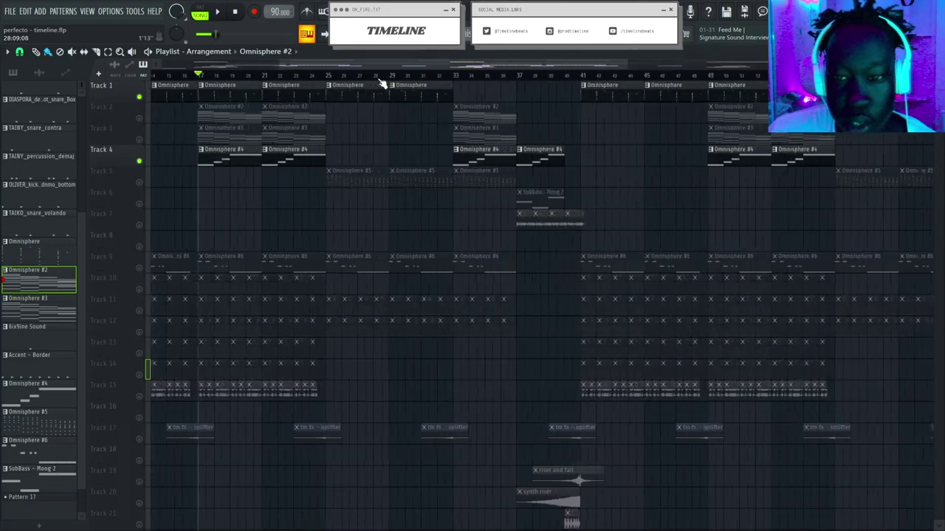
right_click(140, 162)
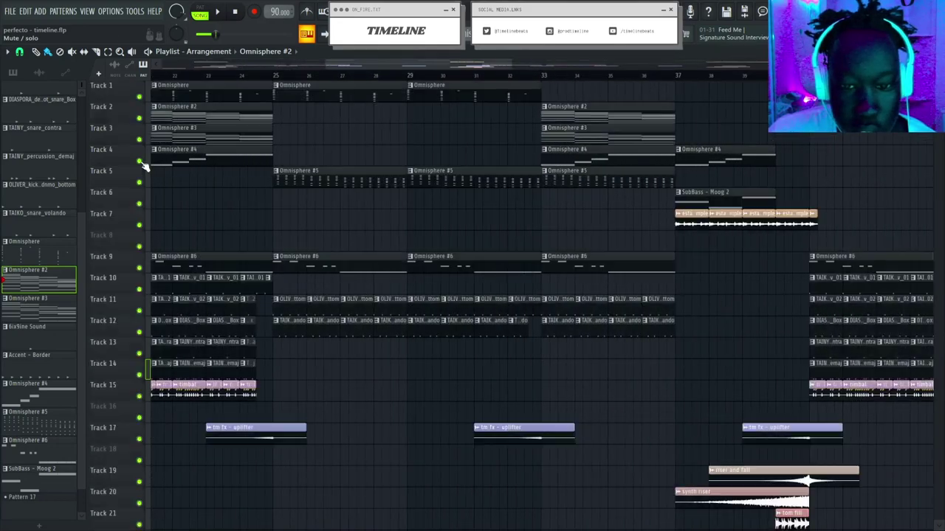
scroll(295, 85, "down", 3)
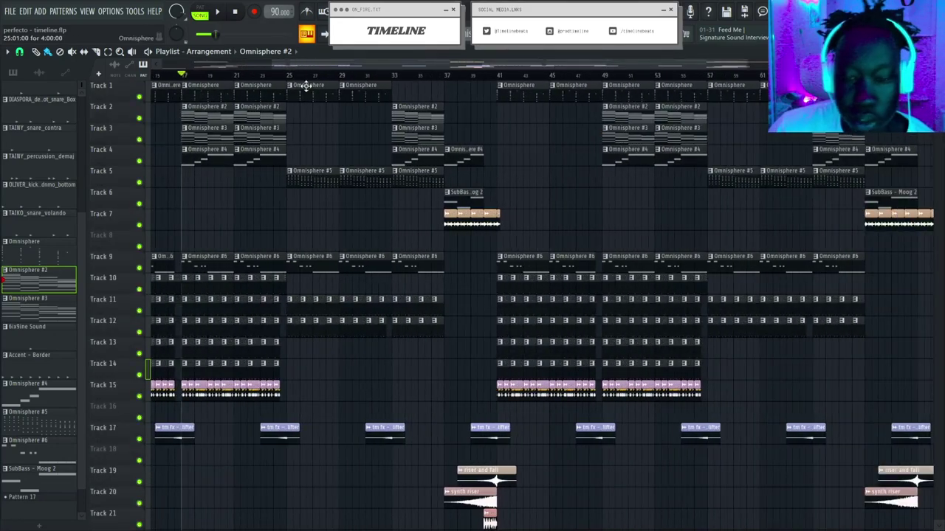
scroll(293, 88, "up", 4)
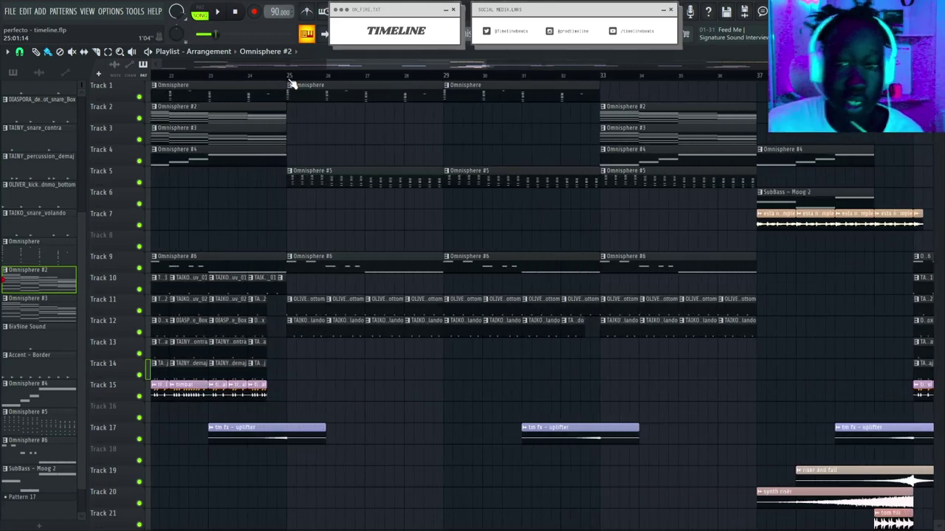
scroll(292, 83, "down", 2)
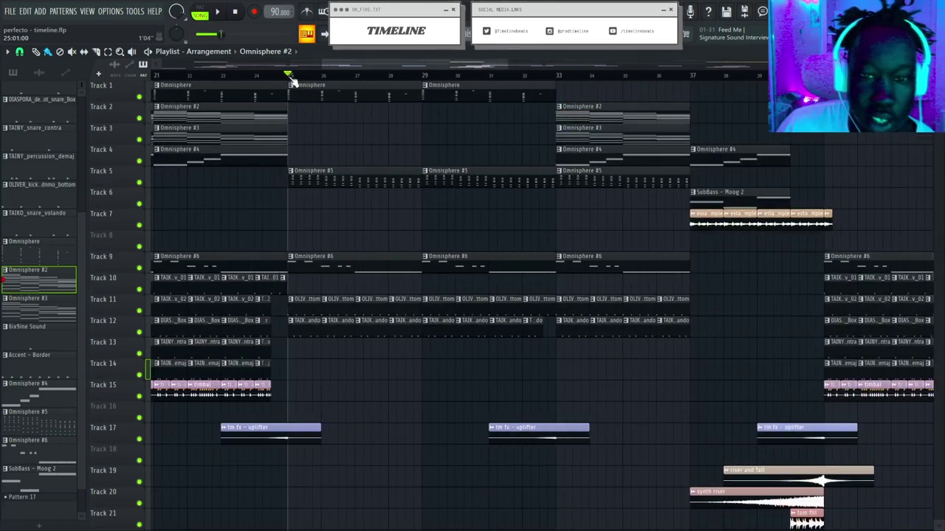
scroll(394, 140, "down", 2)
scroll(305, 164, "up", 2)
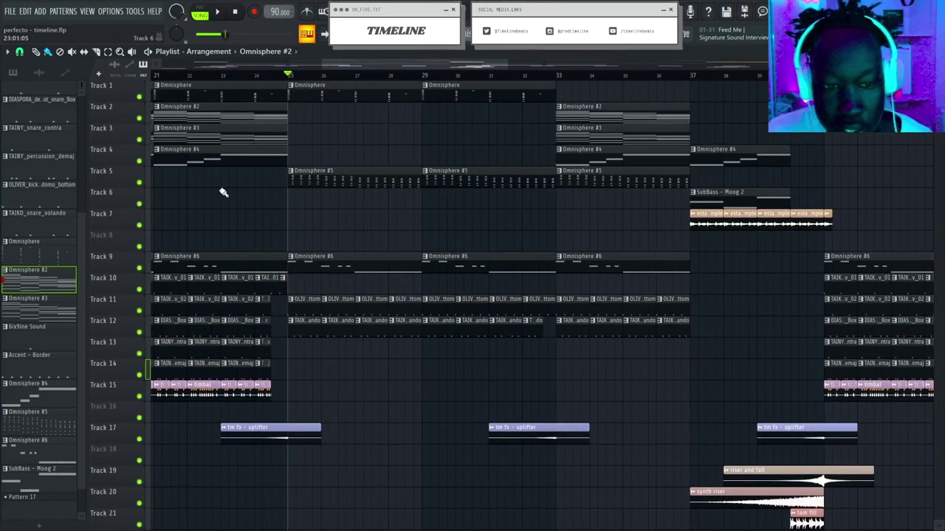
Solo Track 5, bring Tracks 11 and 12 back in, and play then stop.
right_click(140, 184)
left_click(140, 97)
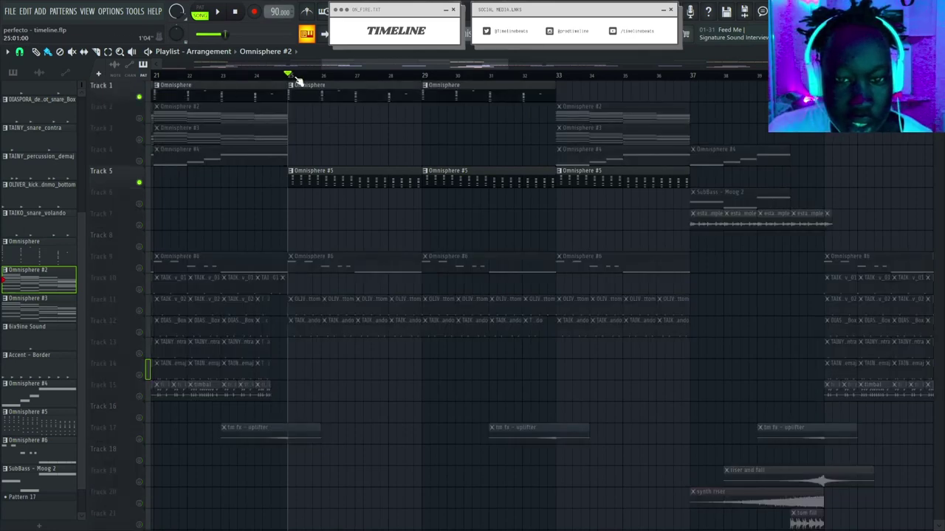
key("space")
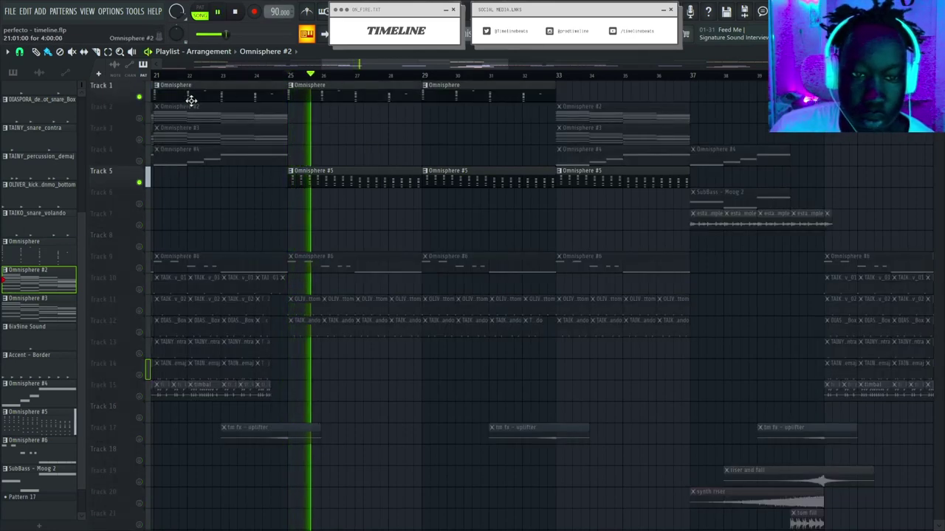
left_click(140, 97)
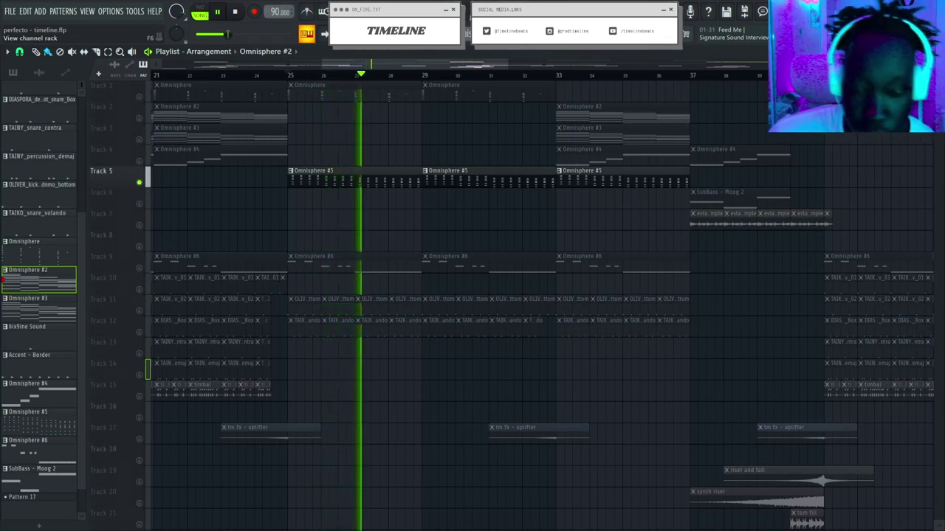
left_click(140, 309)
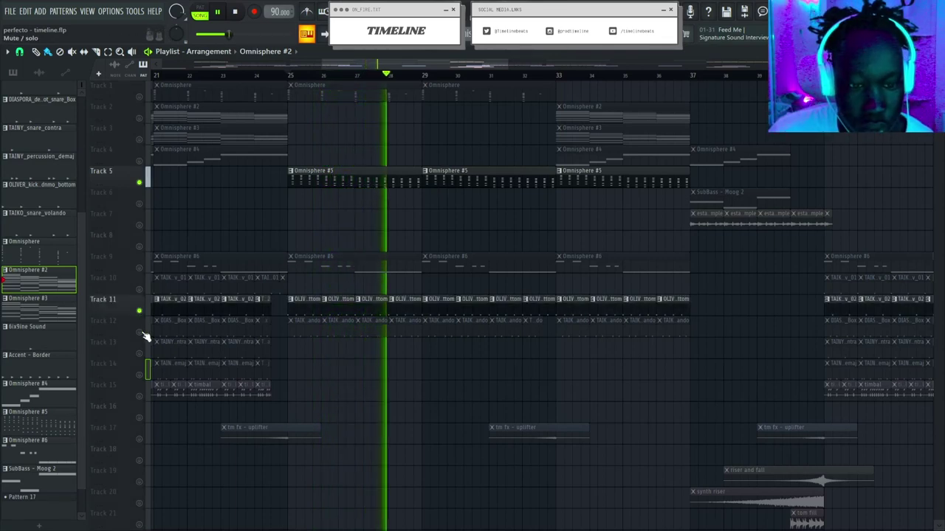
left_click(140, 332)
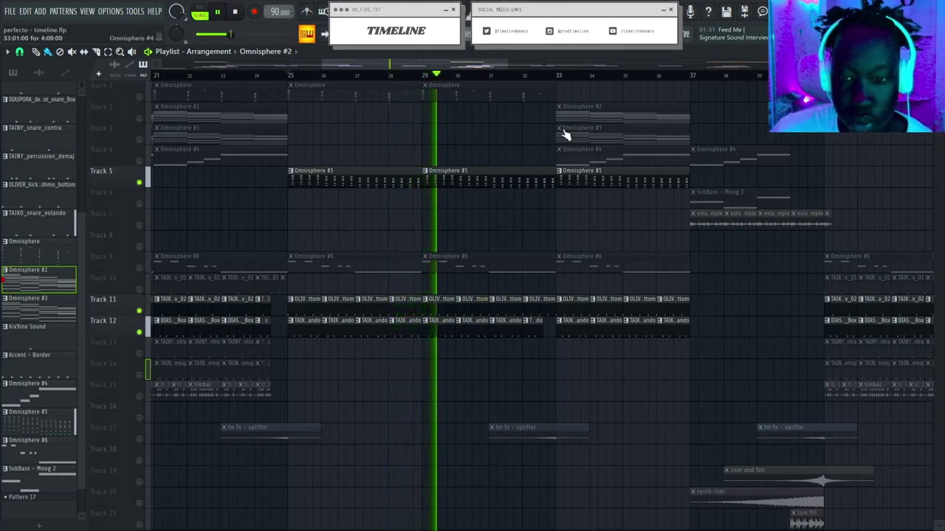
key("space")
Zoom the arrangement out slightly along the timeline.
left_click(593, 34)
left_click(593, 34)
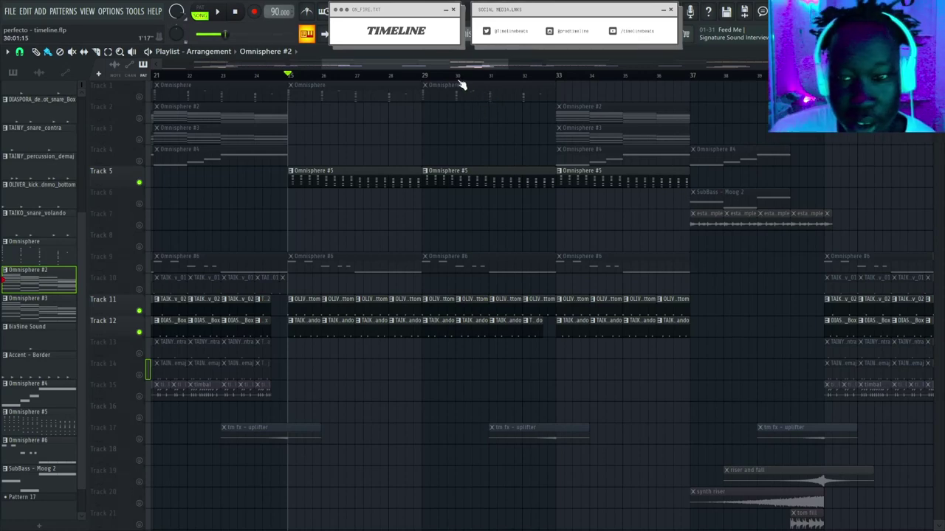
left_click_drag(286, 70, 393, 80)
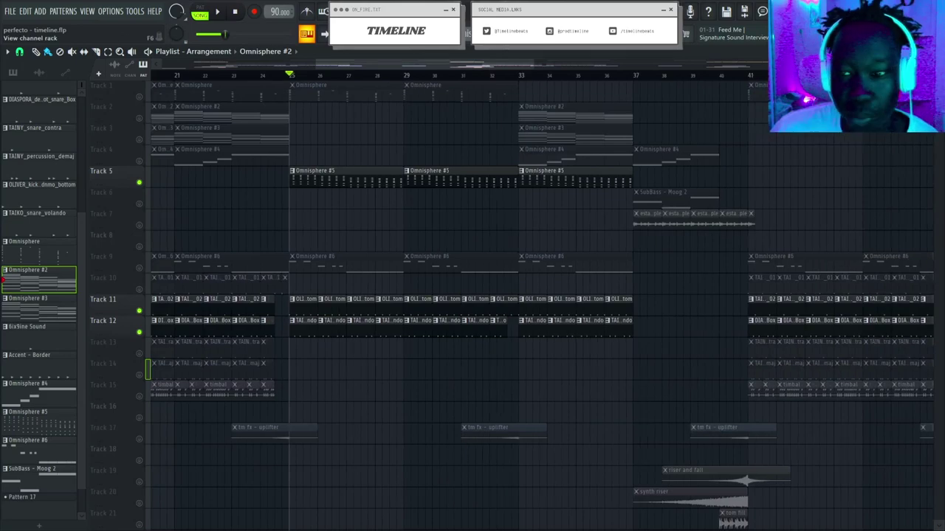
Open the Omnisphere #5 clip's chord notes in the piano roll.
key("F6")
key("F6")
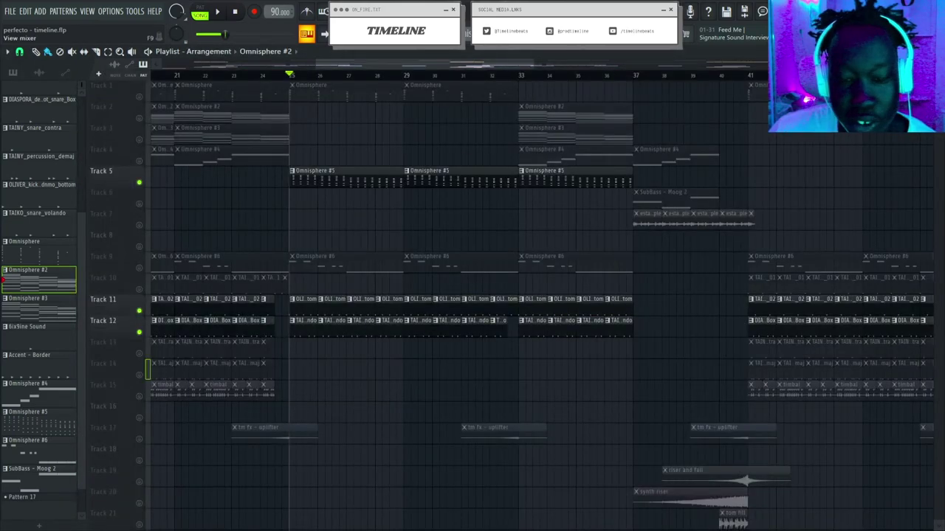
scroll(364, 76, "down", 5)
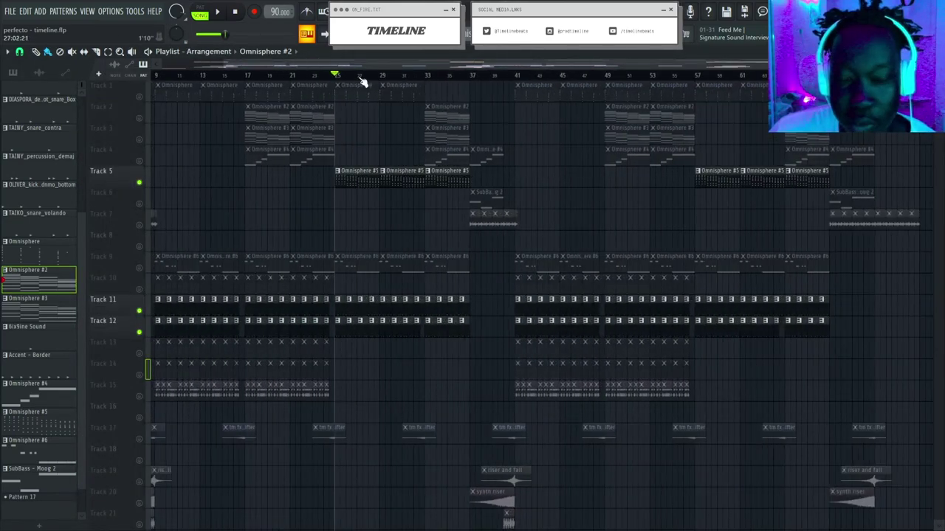
scroll(360, 78, "up", 3)
scroll(323, 72, "down", 6)
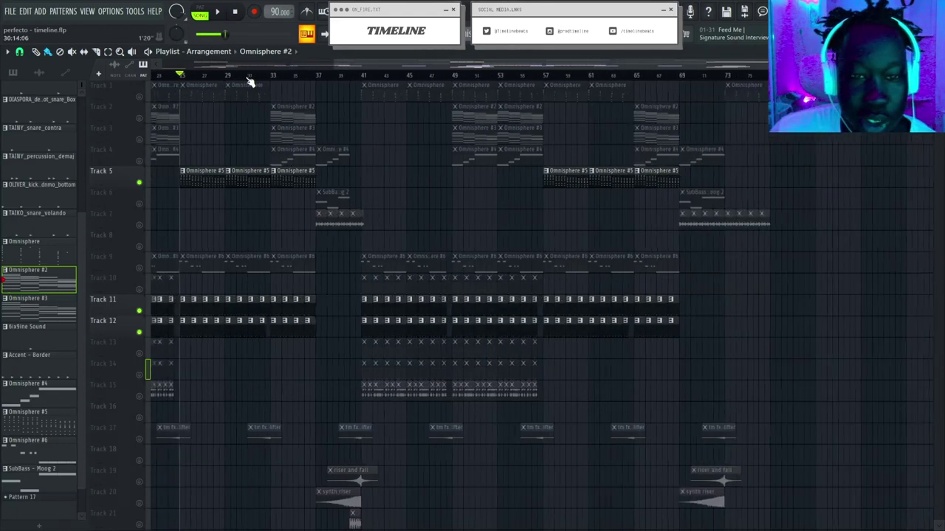
scroll(296, 76, "up", 8)
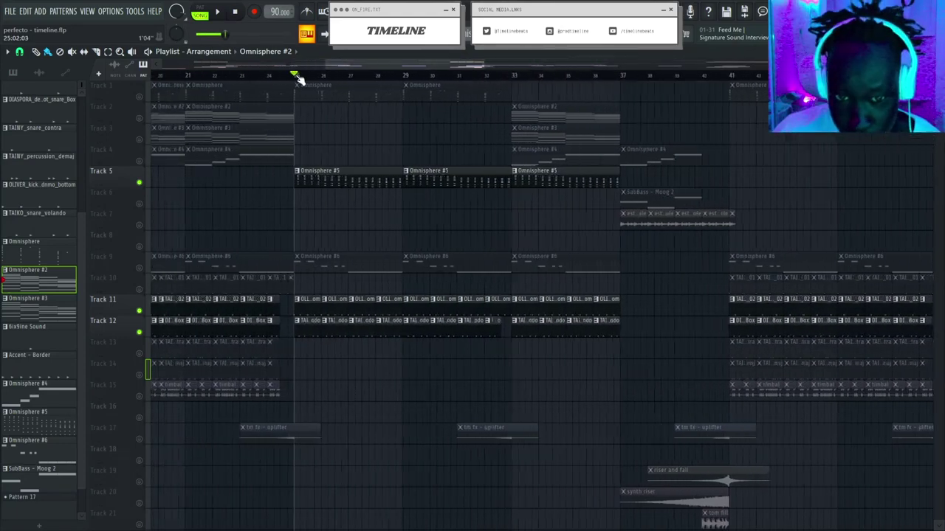
scroll(315, 90, "down", 5)
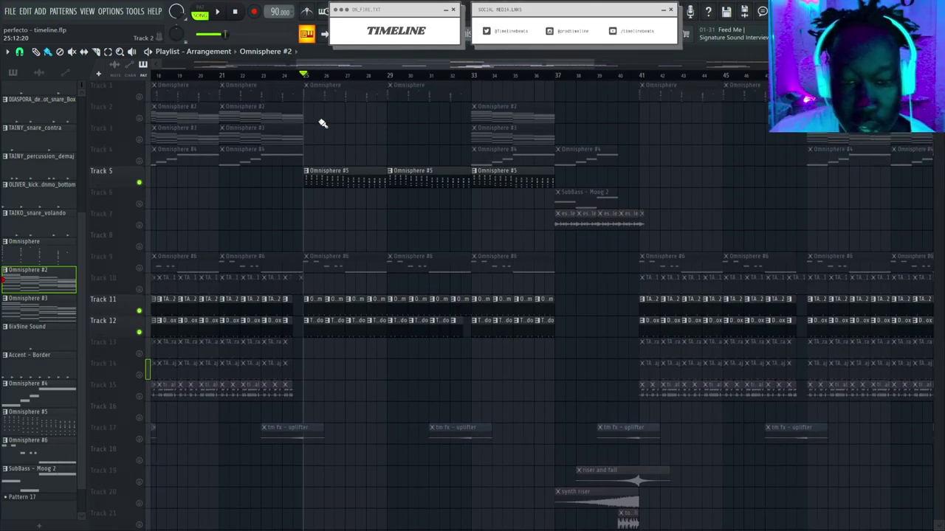
scroll(305, 77, "up", 6)
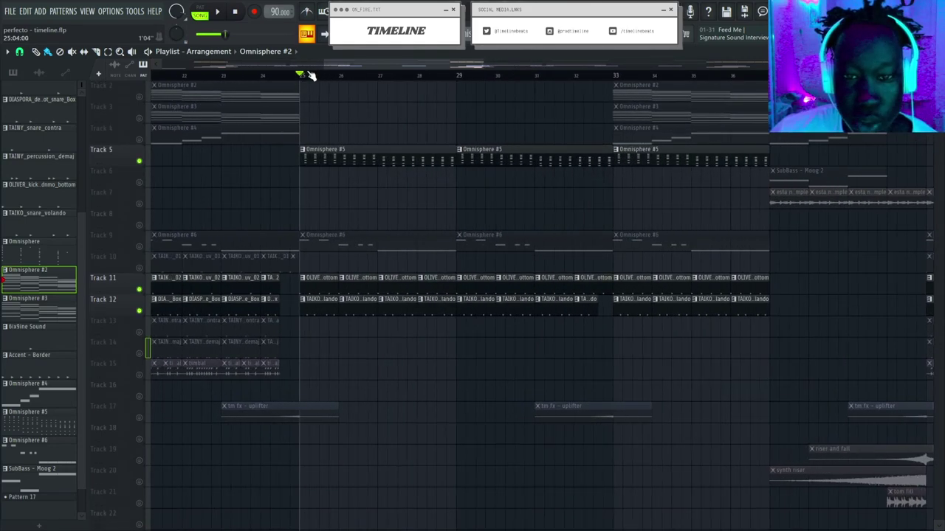
double_click(308, 155)
Reopen the Omnisphere #5 notes from the playlist, then close the piano roll.
scroll(311, 107, "down", 3)
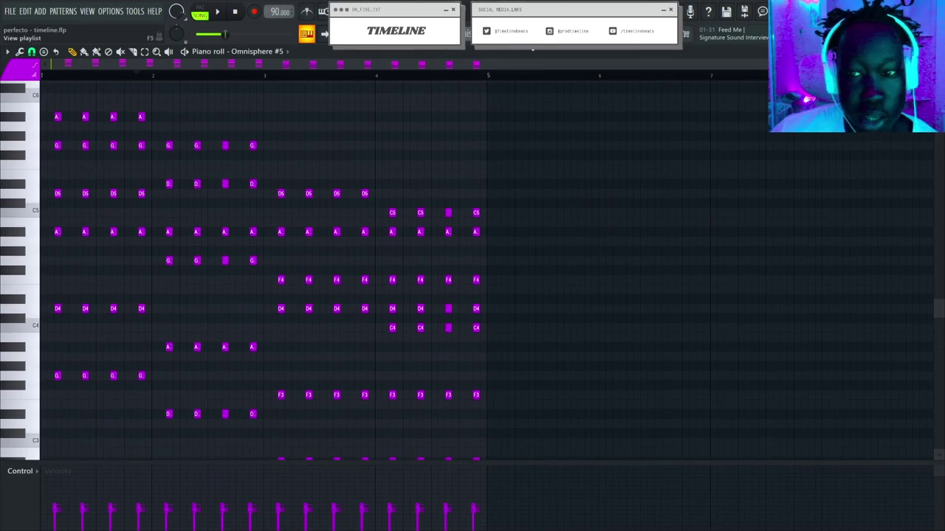
left_click(529, 35)
scroll(342, 152, "up", 1)
double_click(314, 177)
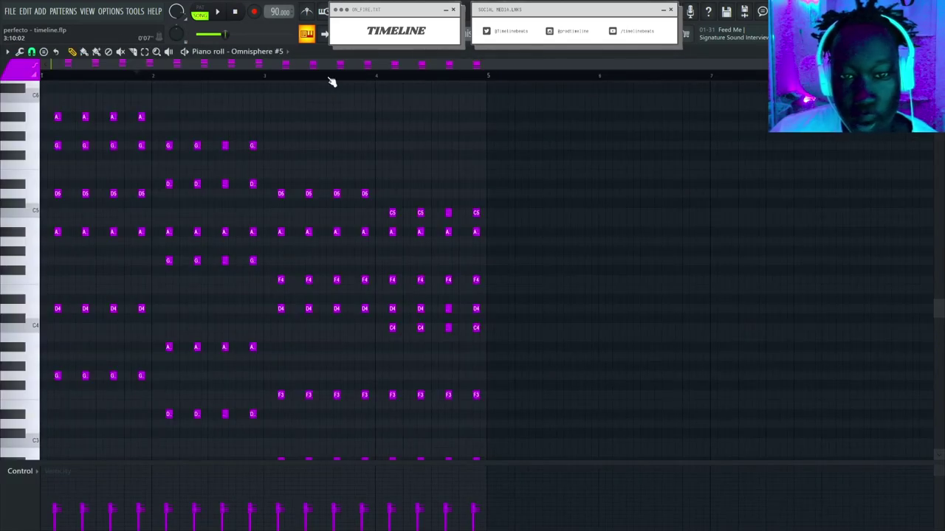
scroll(331, 145, "down", 3)
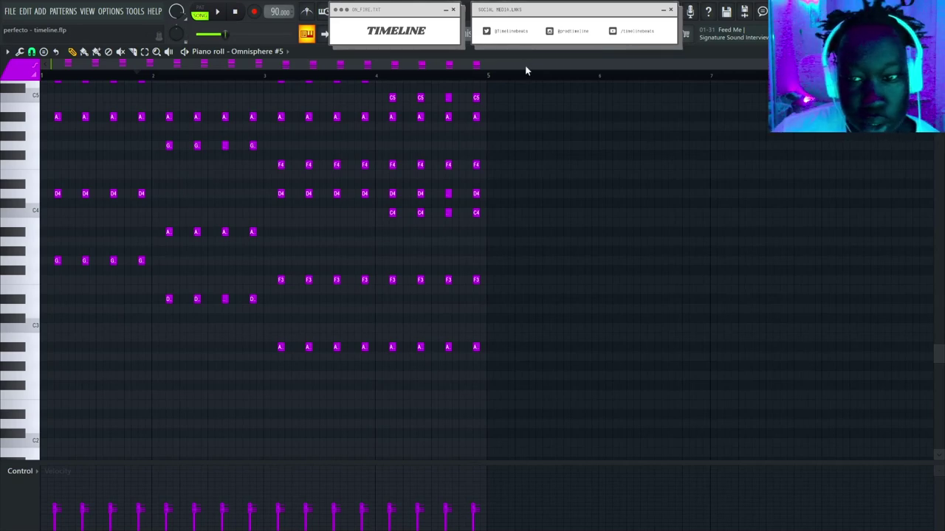
key("F7")
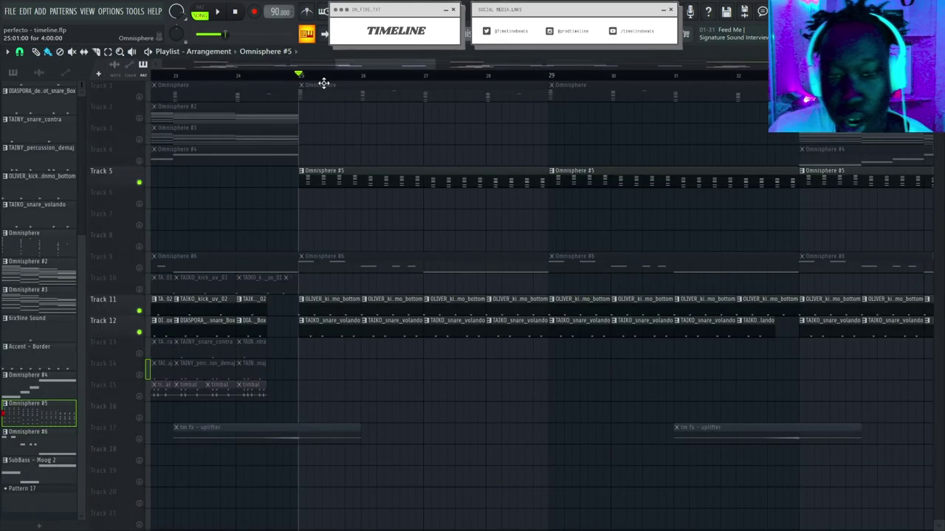
Unmute Tracks 1 through 4 and start playback from bar 25.
scroll(331, 83, "down", 3)
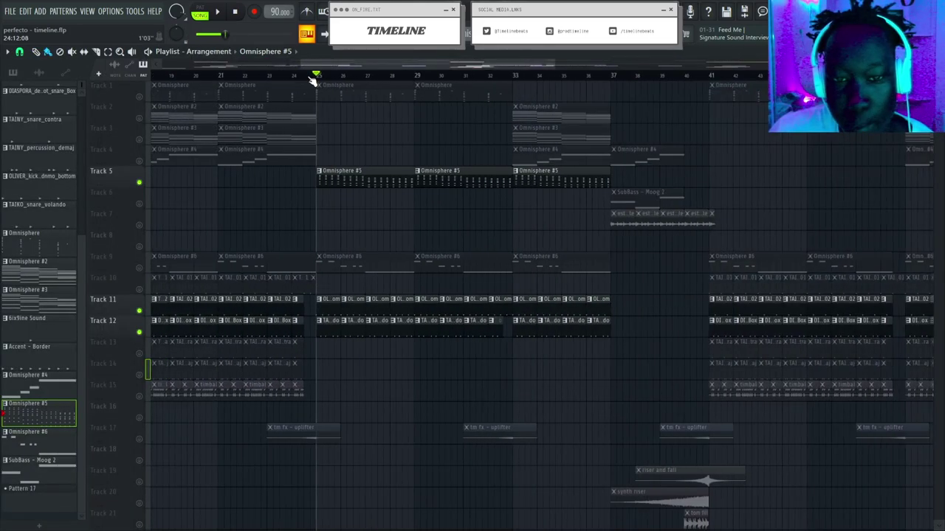
left_click(140, 160)
left_click(141, 138)
left_click(140, 117)
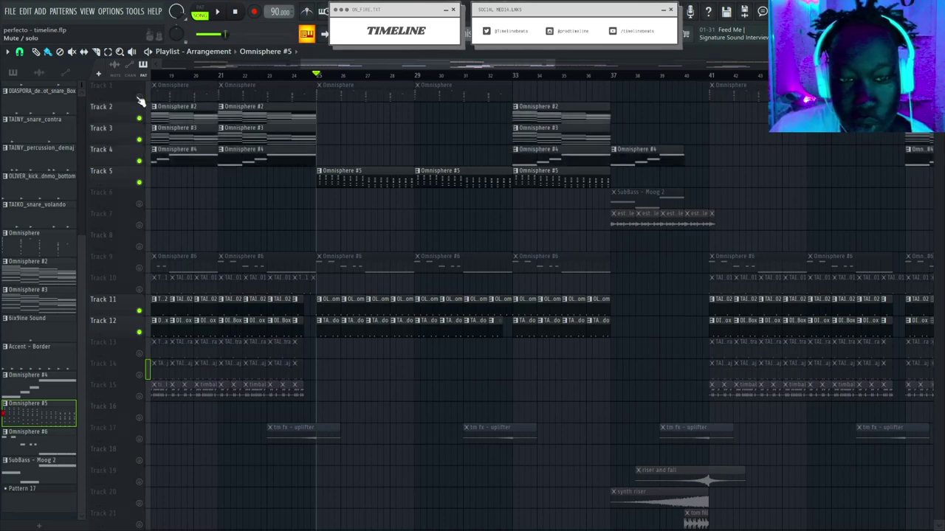
left_click(140, 96)
scroll(328, 83, "up", 3)
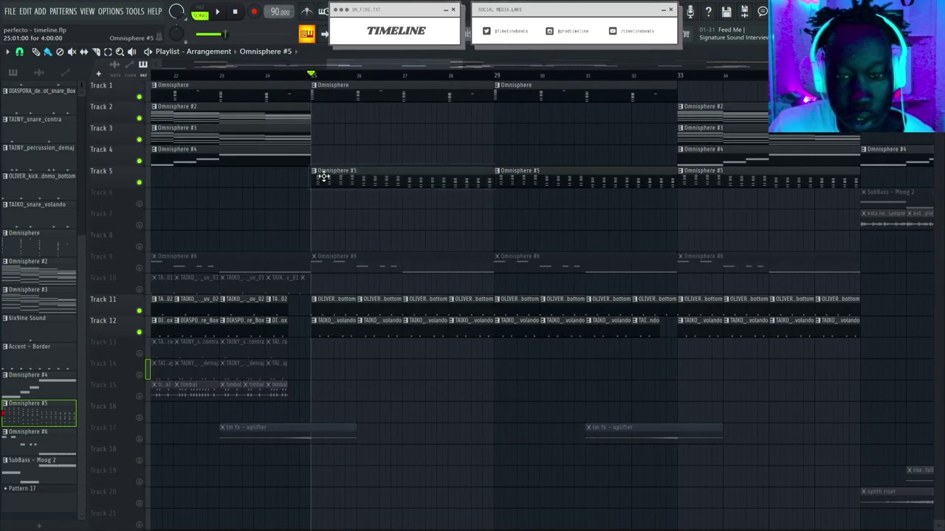
key("space")
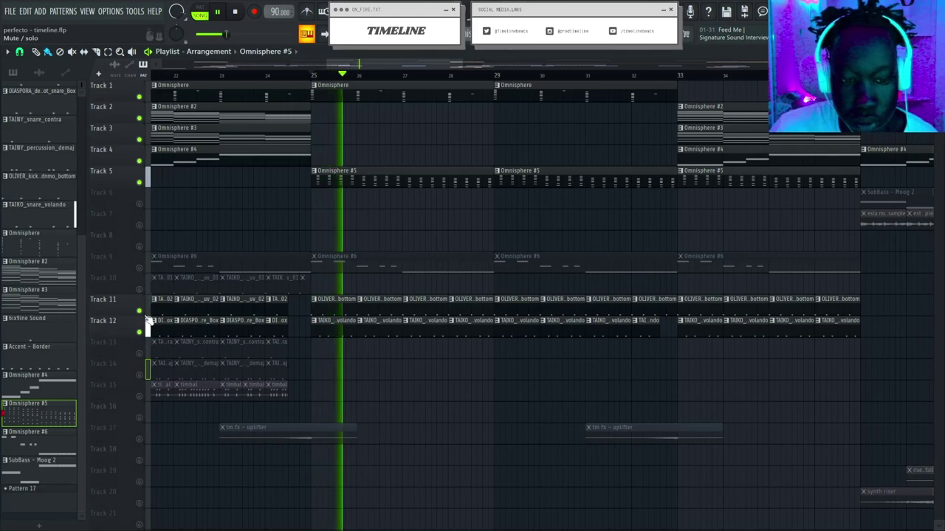
Release the solo so all tracks play, then mute Tracks 5 and 1.
scroll(670, 82, "down", 4)
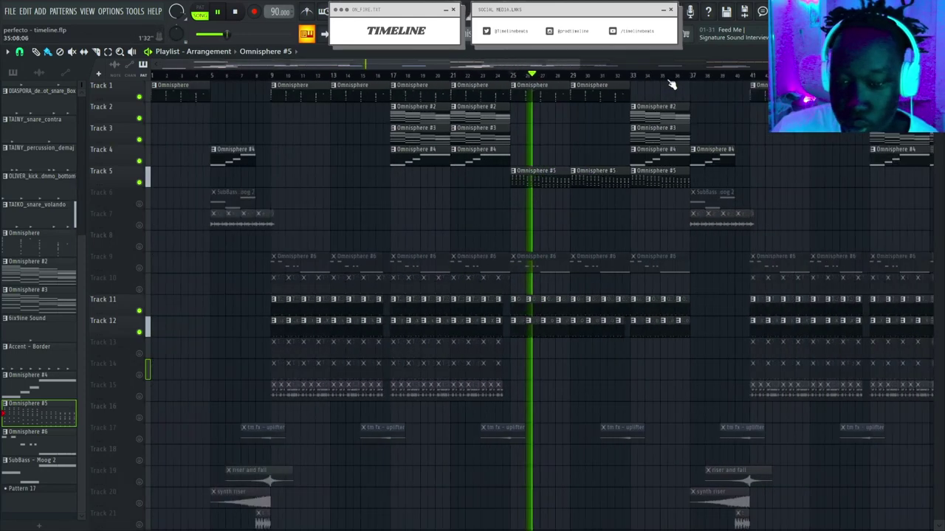
right_click(138, 288)
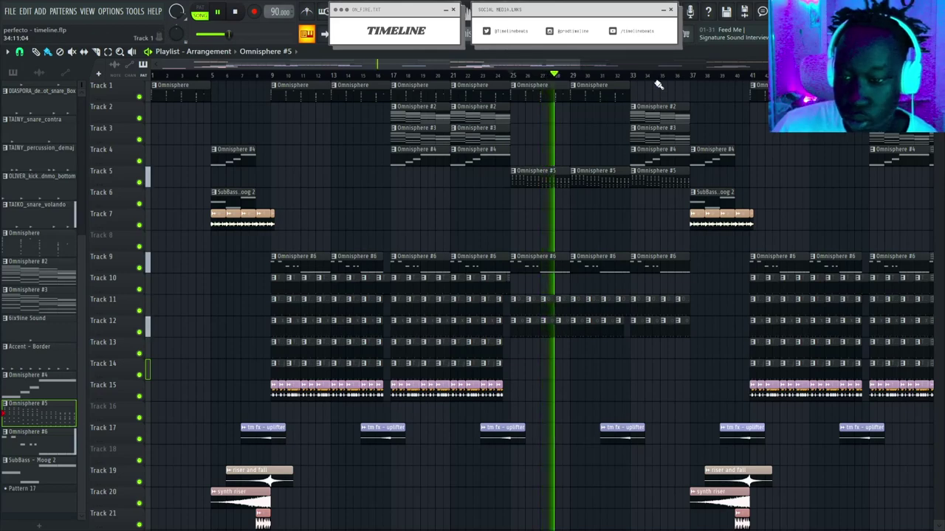
left_click(139, 182)
left_click(138, 97)
Zoom around the playlist timeline and open the channel rack on the Omnisphere #6 pattern.
scroll(681, 76, "up", 2)
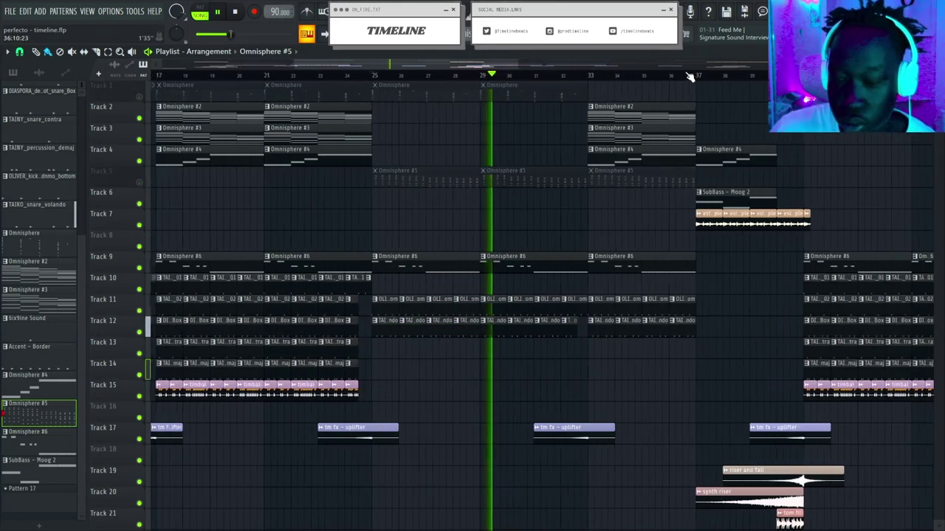
scroll(688, 77, "up", 2)
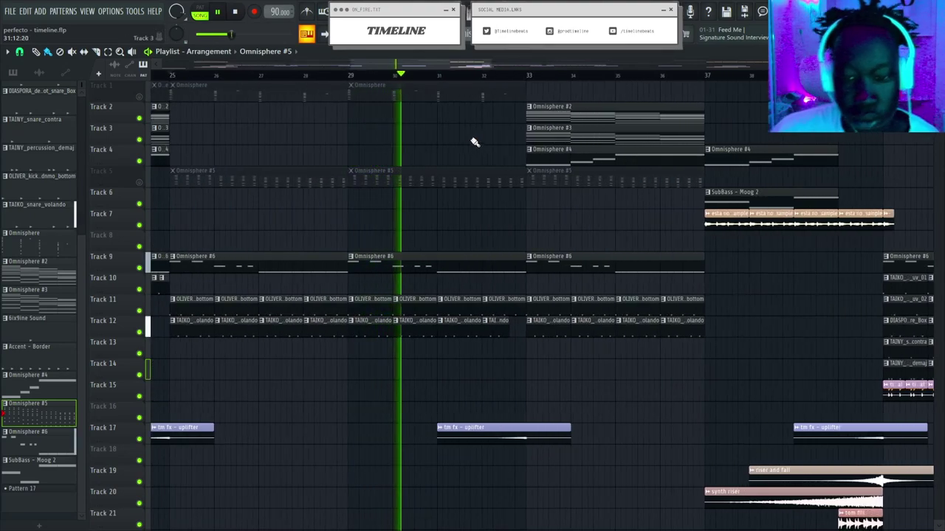
scroll(448, 77, "up", 1)
scroll(445, 74, "down", 3)
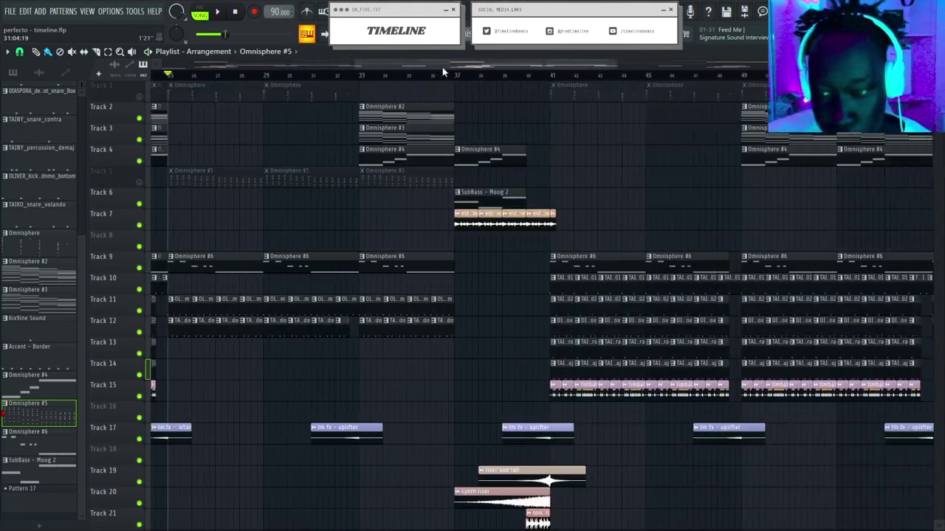
scroll(445, 74, "down", 3)
scroll(359, 81, "up", 2)
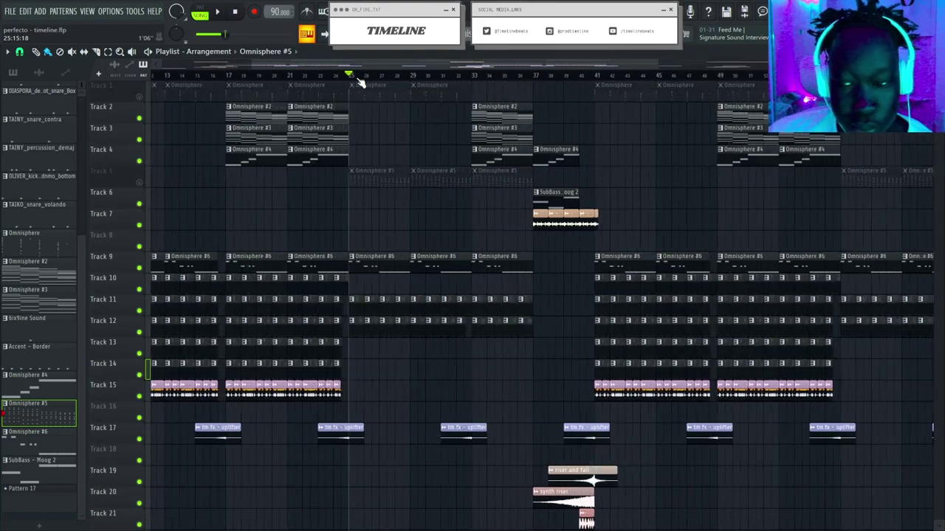
scroll(360, 82, "down", 2)
scroll(360, 81, "up", 2)
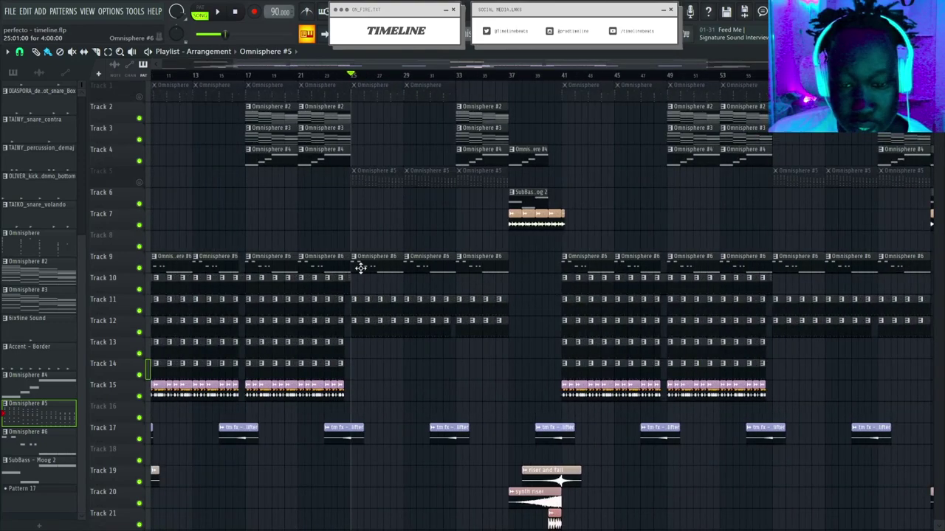
scroll(358, 80, "down", 2)
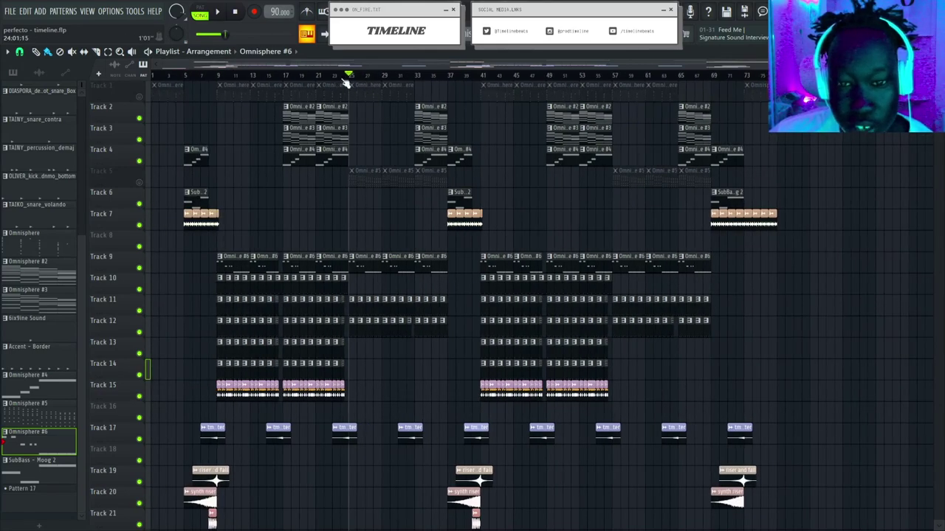
scroll(348, 81, "up", 4)
scroll(360, 83, "down", 3)
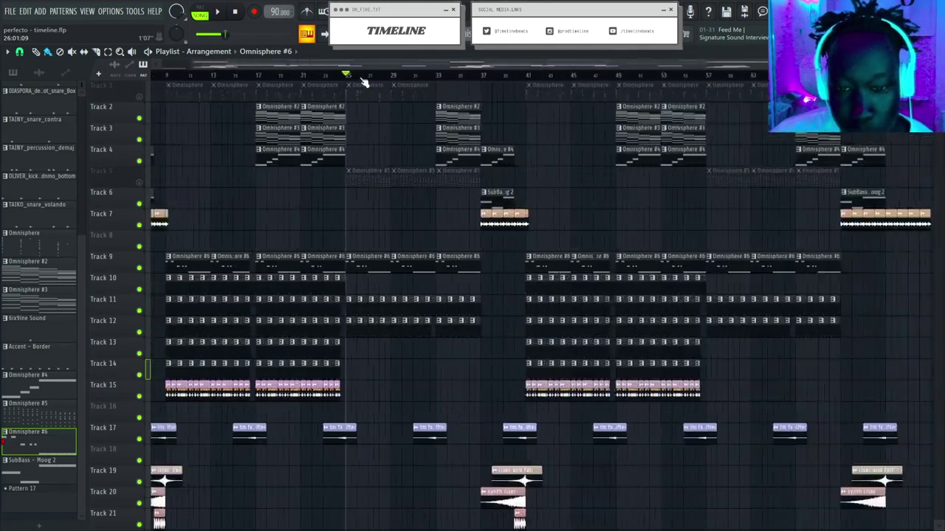
key("F6")
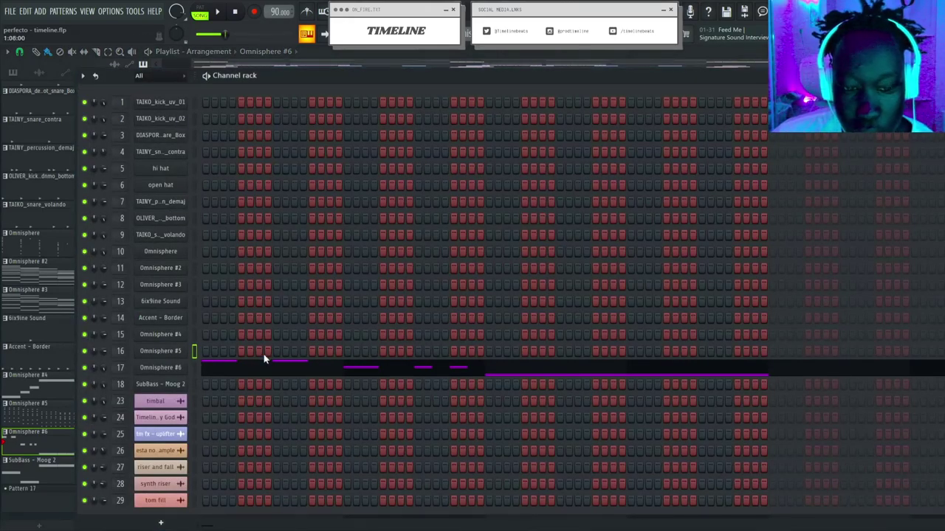
Review the Omnisphere #6 instrument, close it, and return to the playlist.
left_click(179, 367)
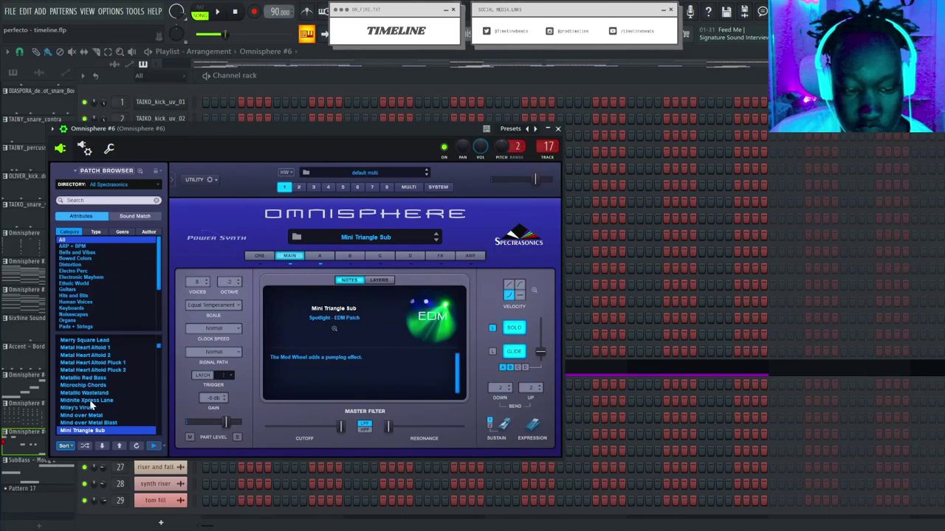
scroll(89, 400, "down", 2)
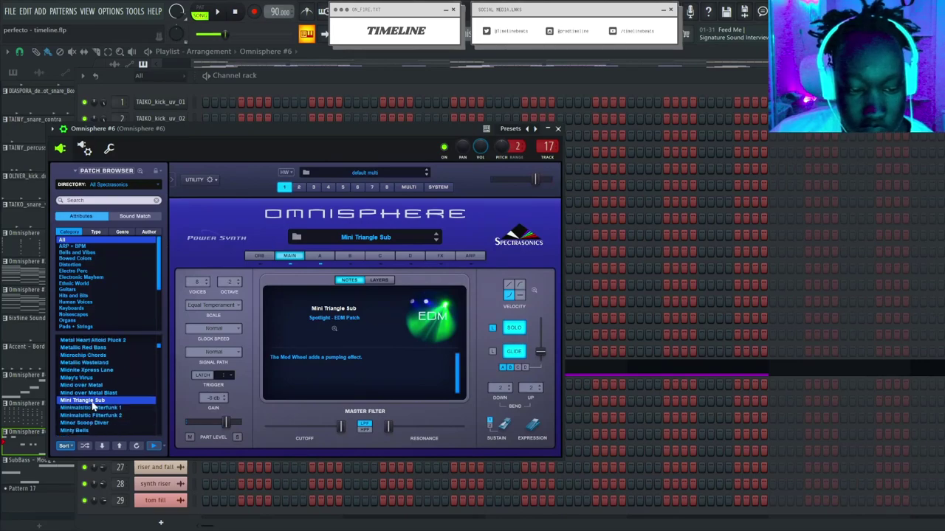
left_click(559, 129)
left_click(466, 33)
Browse the Official Metro Boomin Drum Kit's Presets folder, then hide the browser.
left_click(540, 33)
scroll(590, 169, "up", 3)
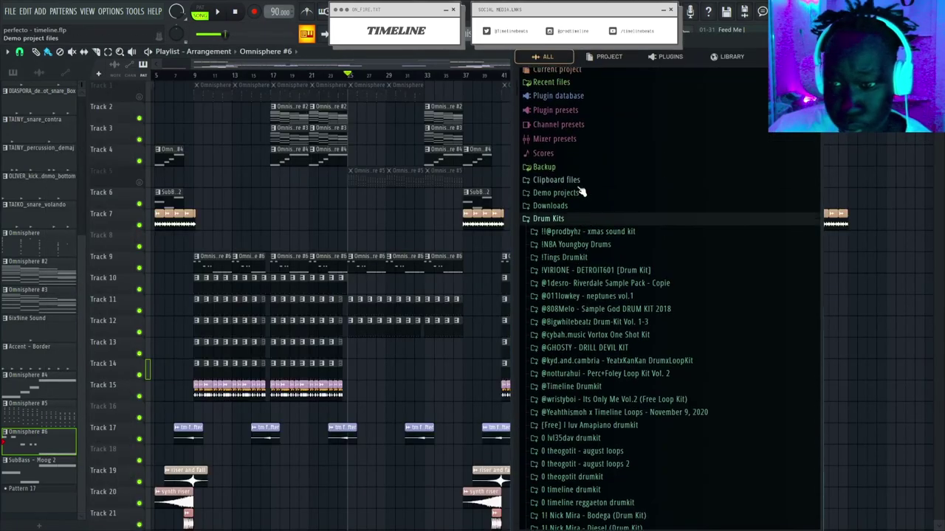
scroll(582, 193, "down", 20)
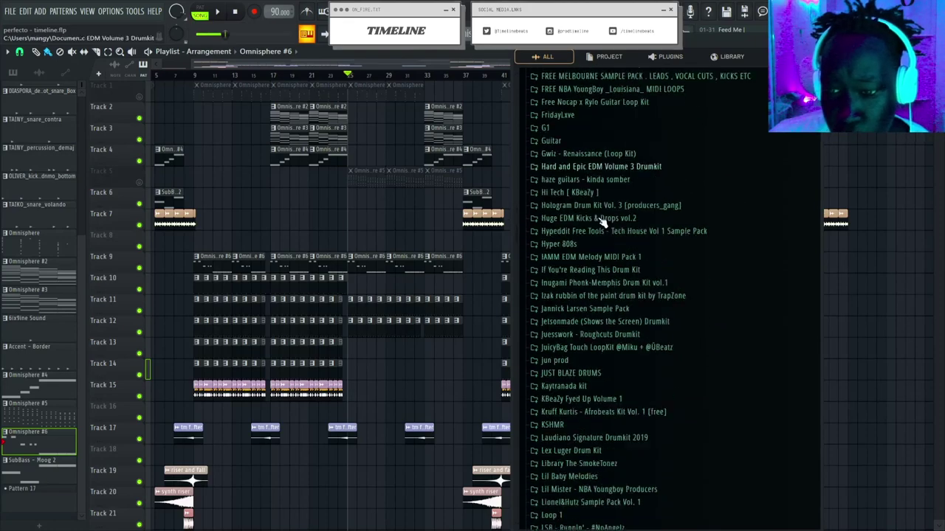
scroll(602, 224, "down", 10)
left_click(600, 222)
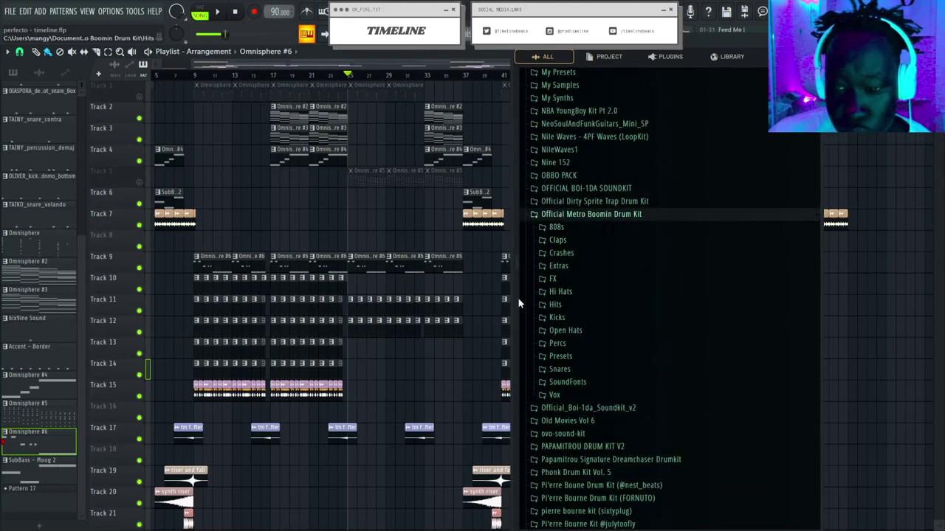
scroll(586, 310, "down", 3)
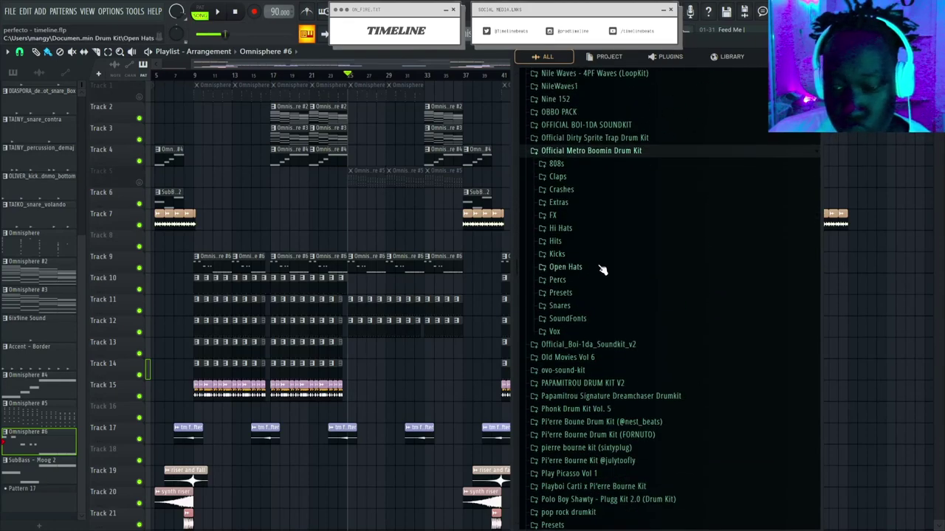
left_click(564, 288)
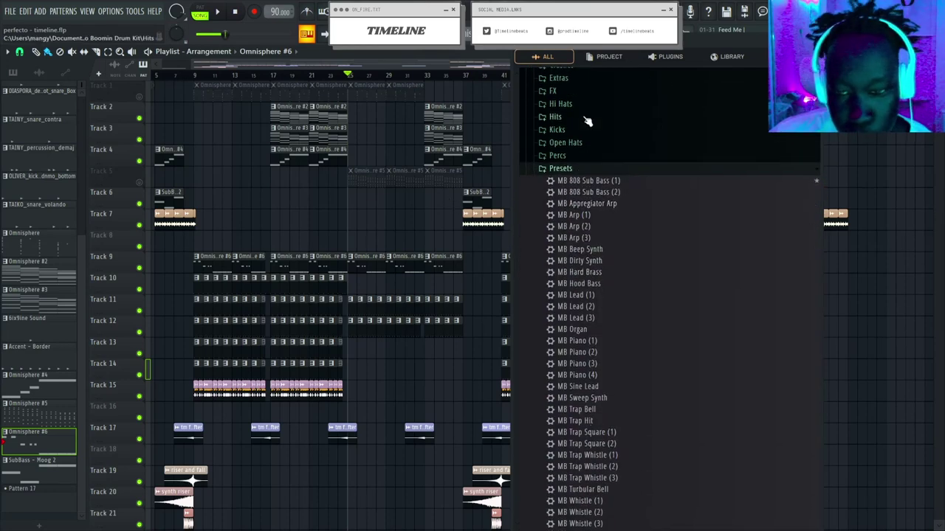
left_click(812, 41)
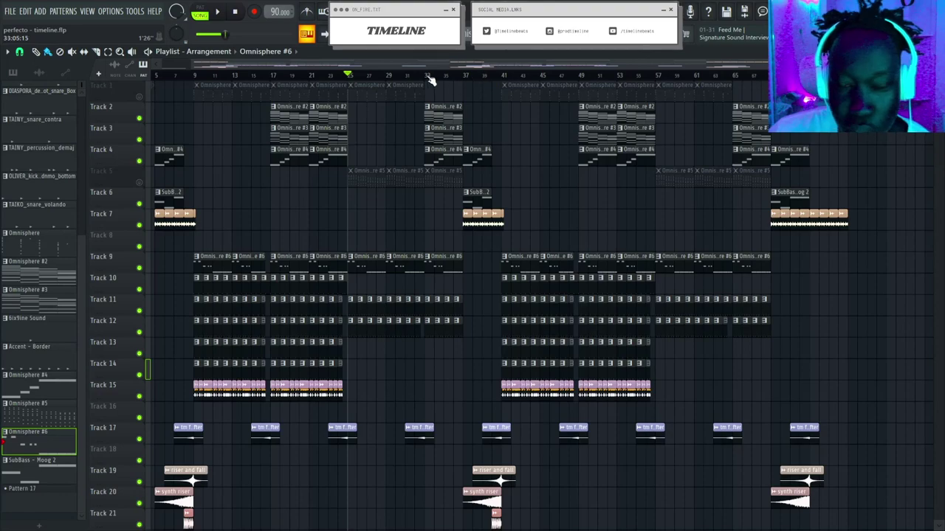
Play the arrangement with Track 9 (Omnisphere #6) briefly soloed, then stop.
scroll(430, 78, "up", 3)
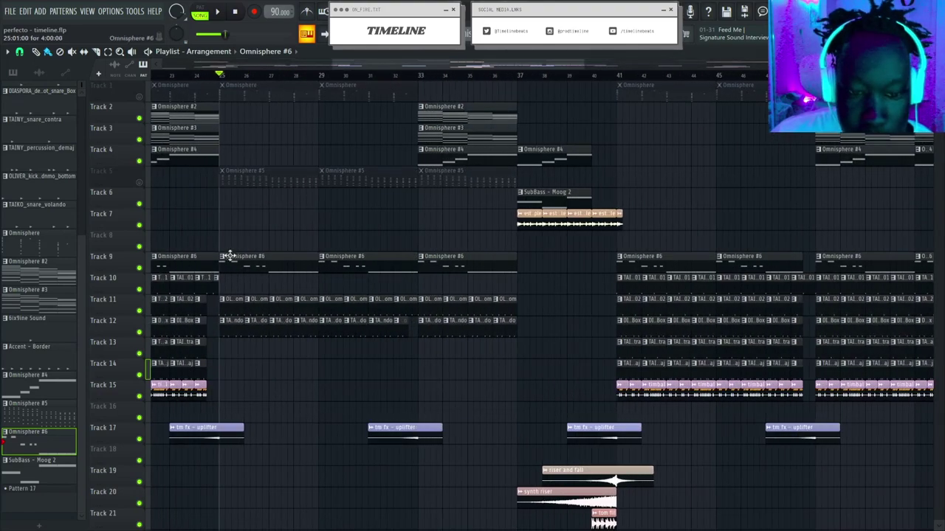
scroll(225, 74, "up", 3)
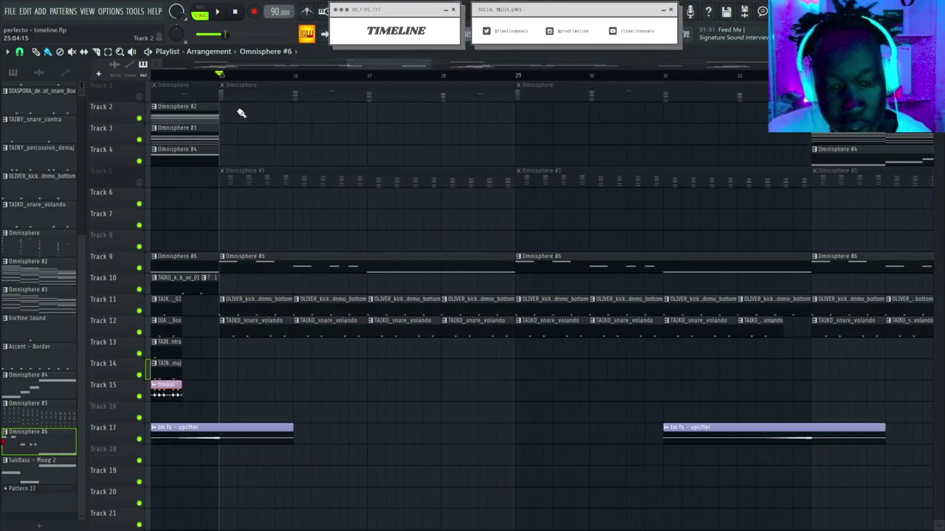
key("space")
right_click(140, 268)
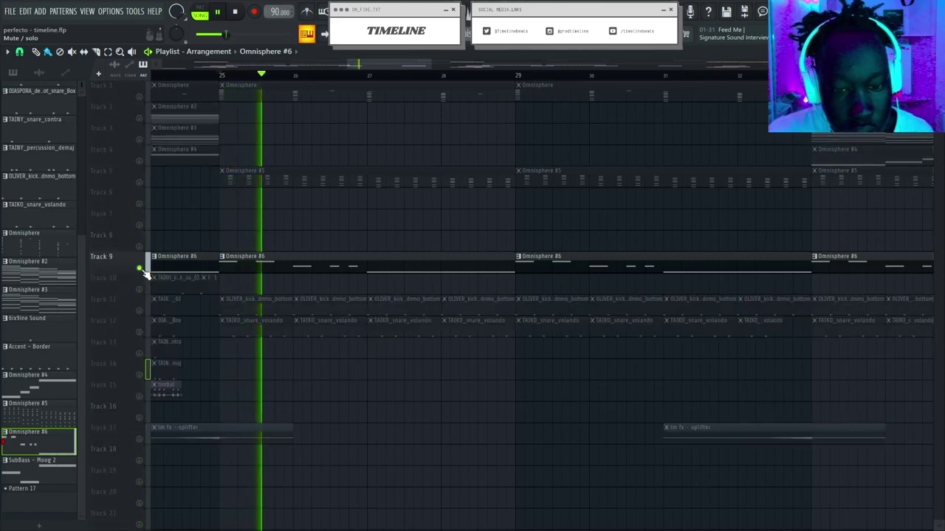
right_click(140, 268)
key("space")
Glance at the Omnisphere #6 clip, channel rack and mixer before returning to the playlist.
double_click(278, 270)
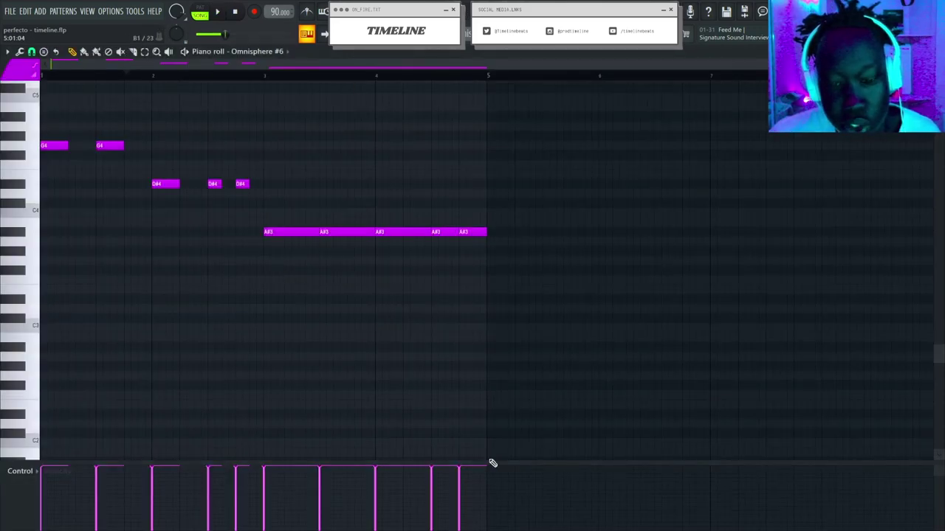
key("F6")
key("F9")
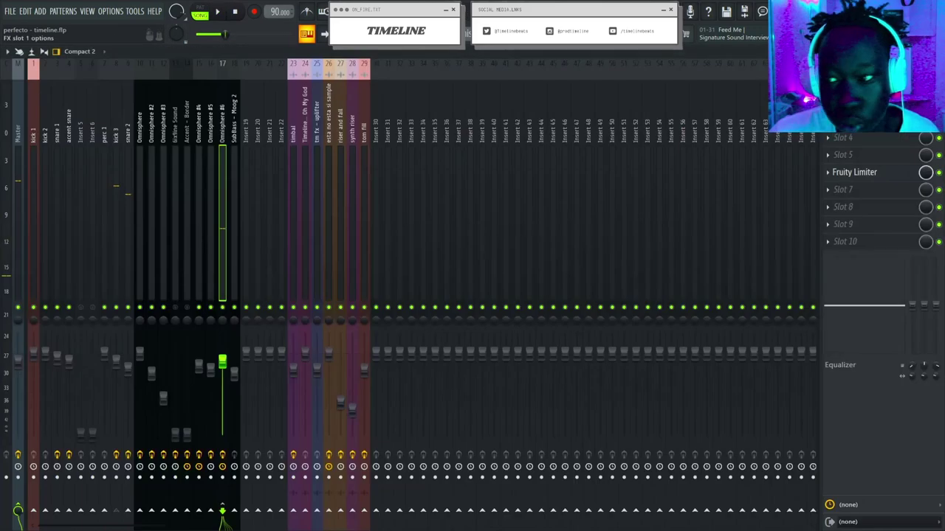
key("F5")
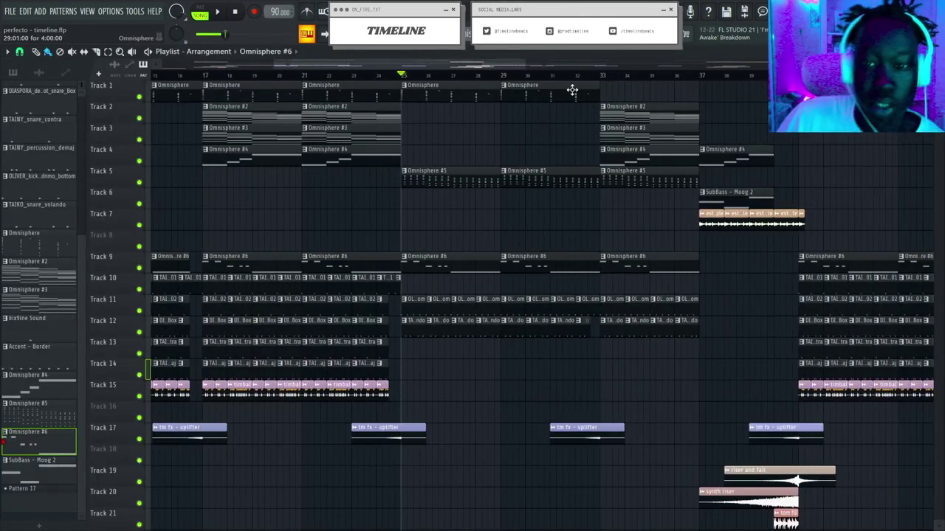
Mute Tracks 5 and 1 and open the Omnisphere #6 melody in the piano roll.
scroll(595, 84, "up", 2)
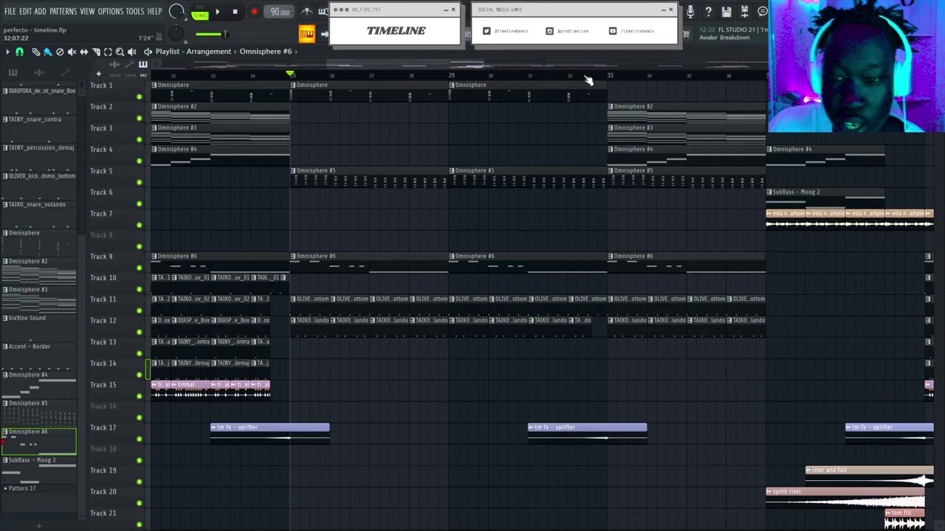
left_click(140, 172)
left_click(138, 97)
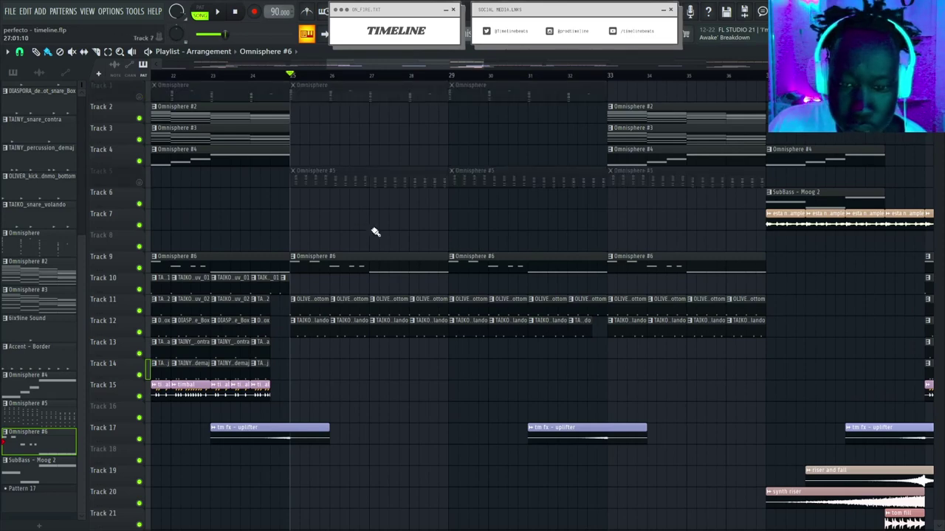
double_click(309, 259)
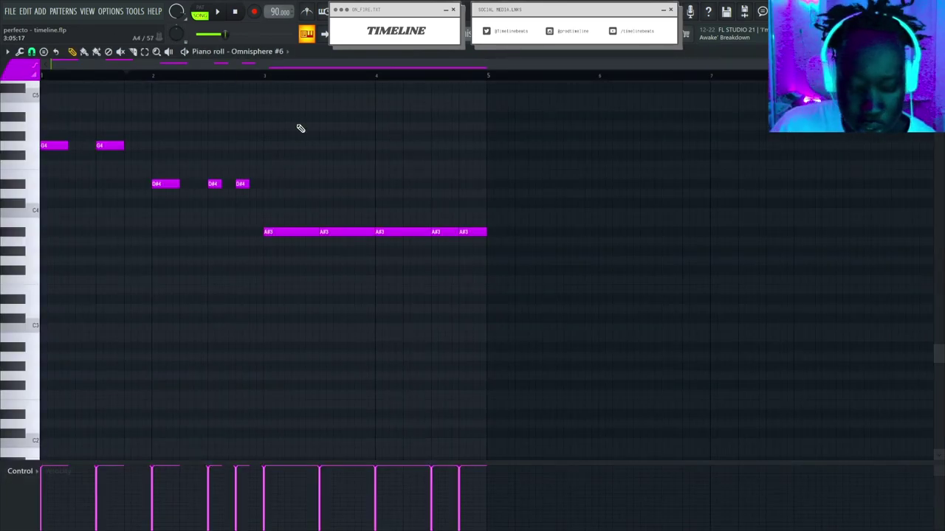
key("ctrl+l")
scroll(352, 167, "up", 5)
key("space")
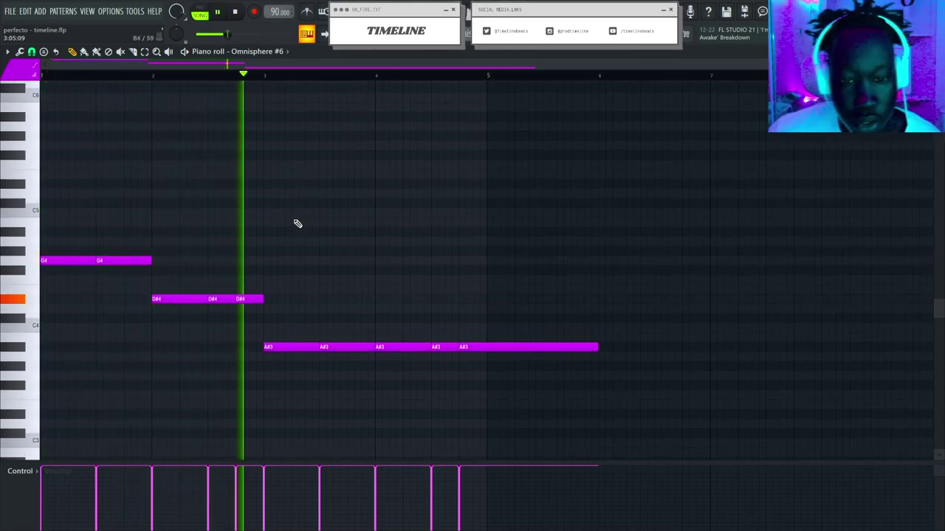
key("space")
left_click(27, 11)
left_click(33, 25)
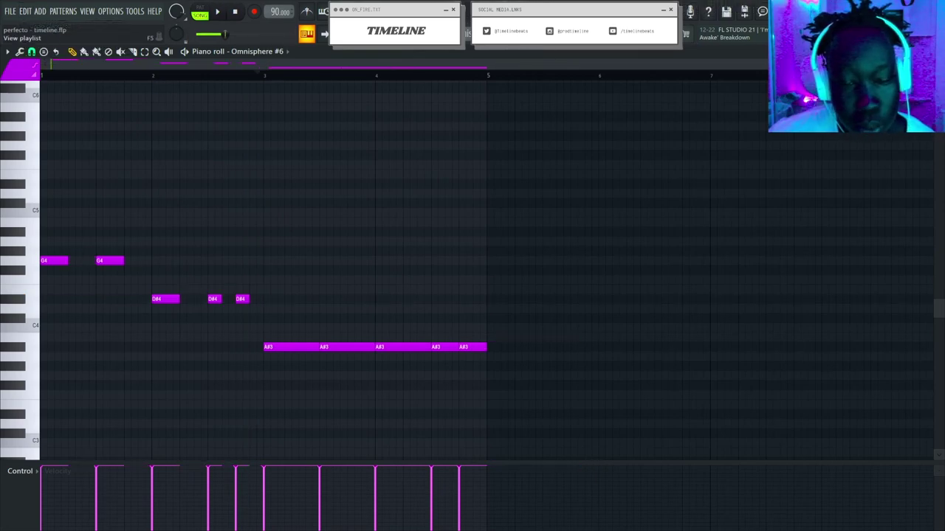
key("F5")
double_click(308, 262)
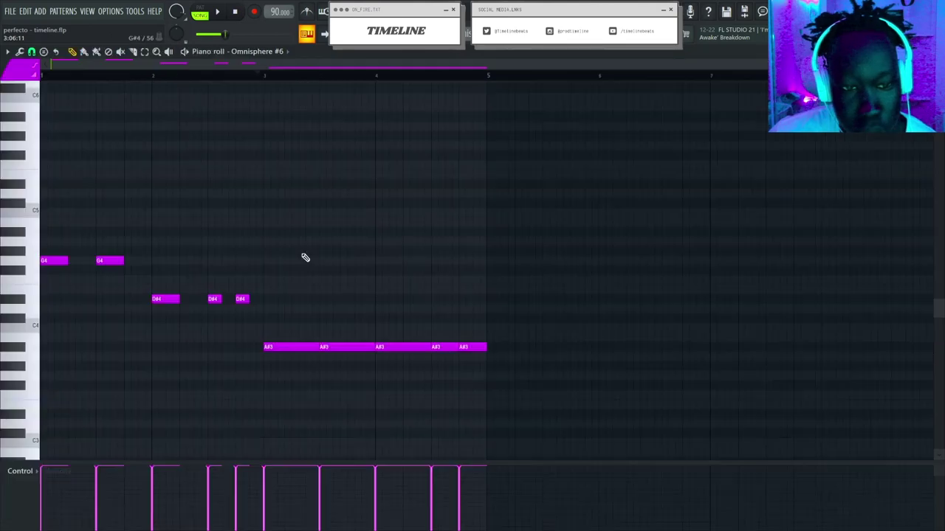
scroll(73, 224, "down", 3)
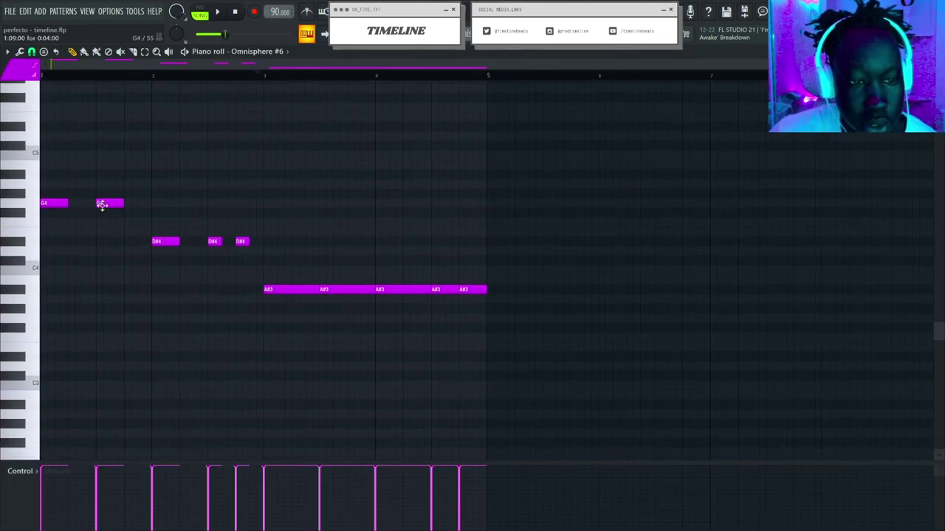
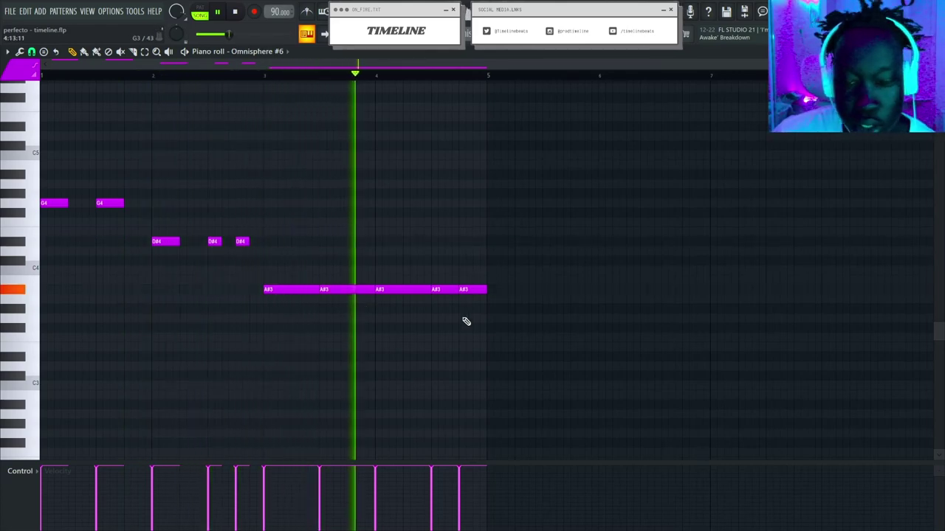
Shorten the last two A#3 notes of Omnisphere #6, then return to the Playlist.
mouse_move(455, 290)
left_mouse_down()
mouse_move(442, 290)
mouse_move(473, 289)
left_mouse_up()
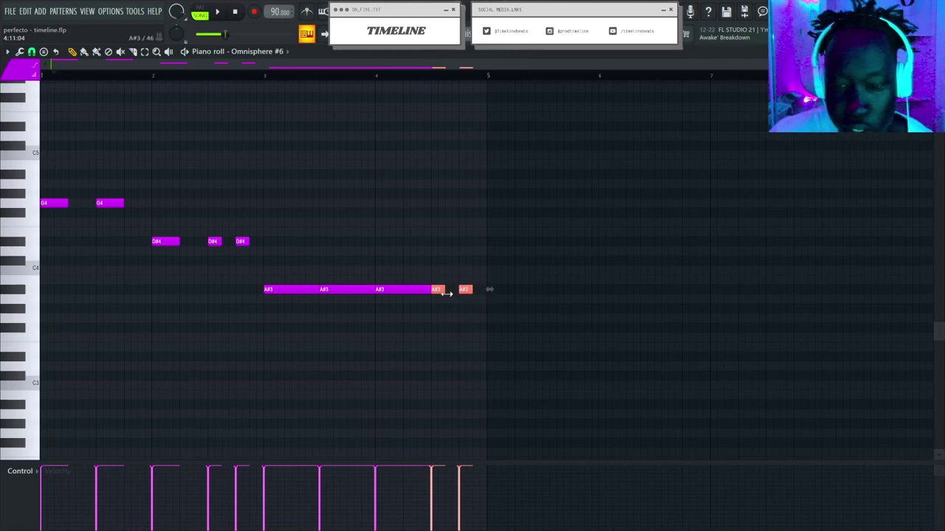
key("F5")
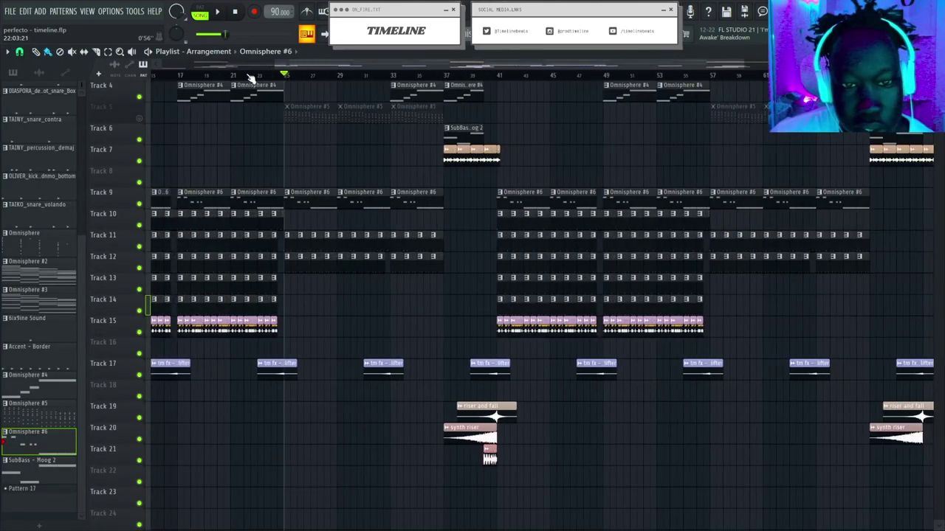
Browse the playlist and look at the Omnisphere #6 clip's notes before returning.
scroll(251, 77, "up", 2)
scroll(328, 80, "up", 3)
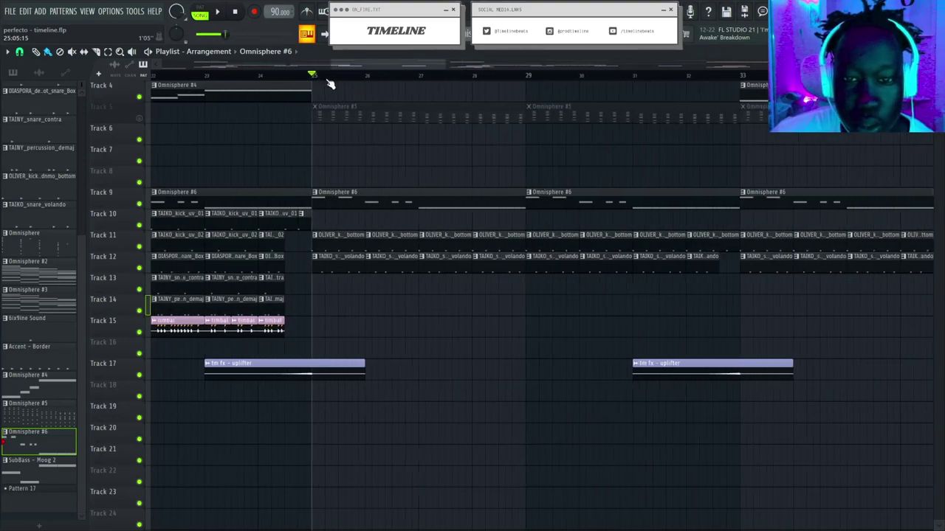
scroll(327, 82, "down", 4)
scroll(325, 103, "up", 3)
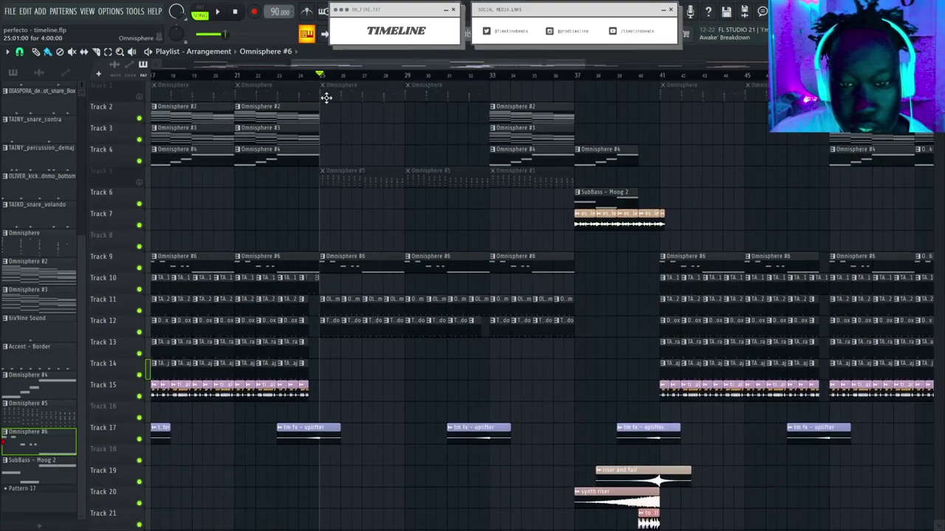
scroll(325, 96, "down", 4)
scroll(331, 80, "up", 3)
scroll(330, 122, "up", 4)
scroll(333, 118, "down", 3)
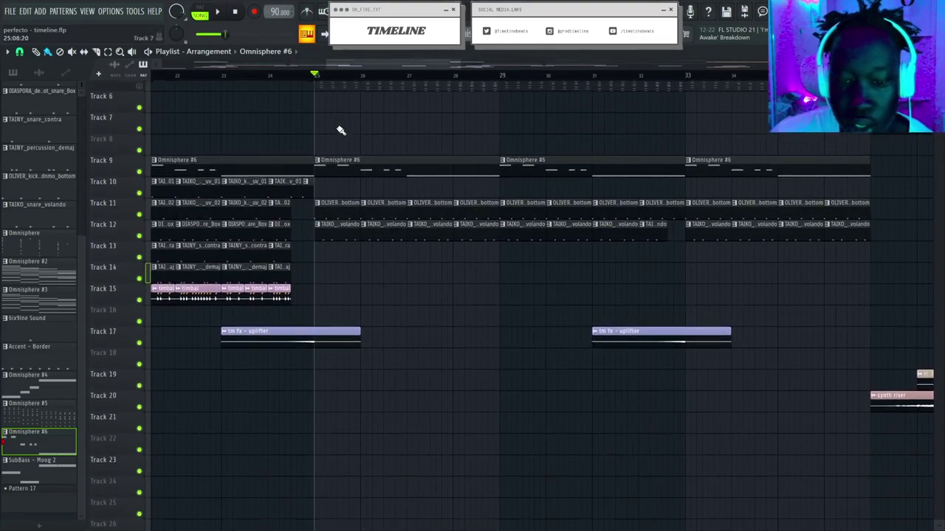
scroll(347, 81, "down", 4)
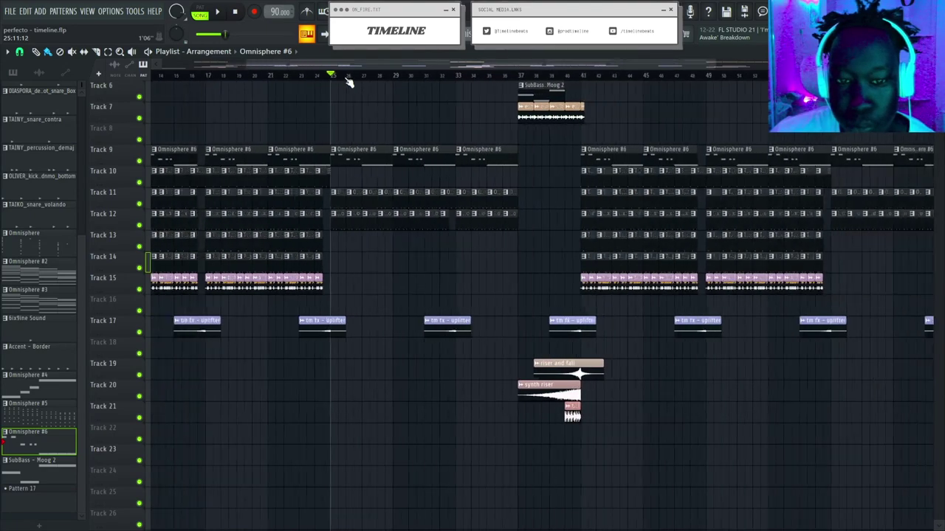
scroll(235, 80, "up", 5)
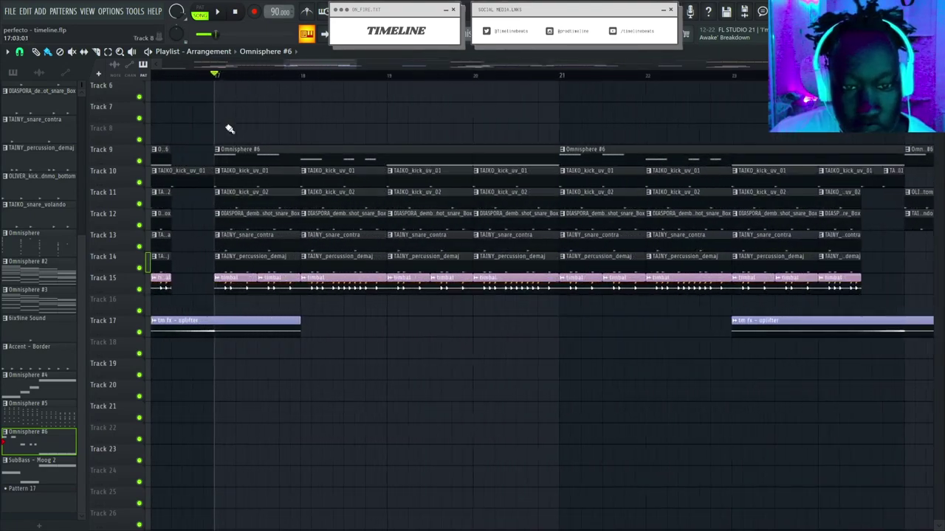
double_click(232, 153)
scroll(260, 126, "down", 1)
scroll(131, 143, "up", 3)
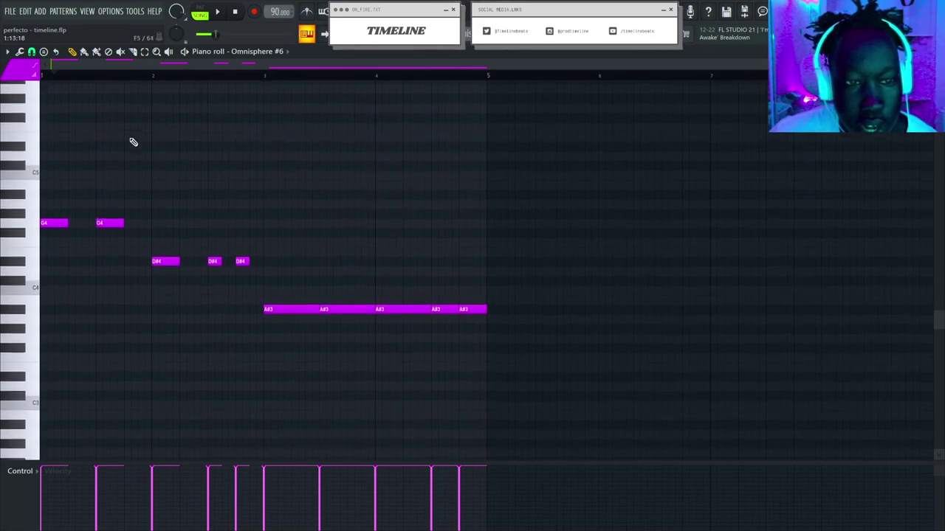
scroll(241, 147, "down", 6)
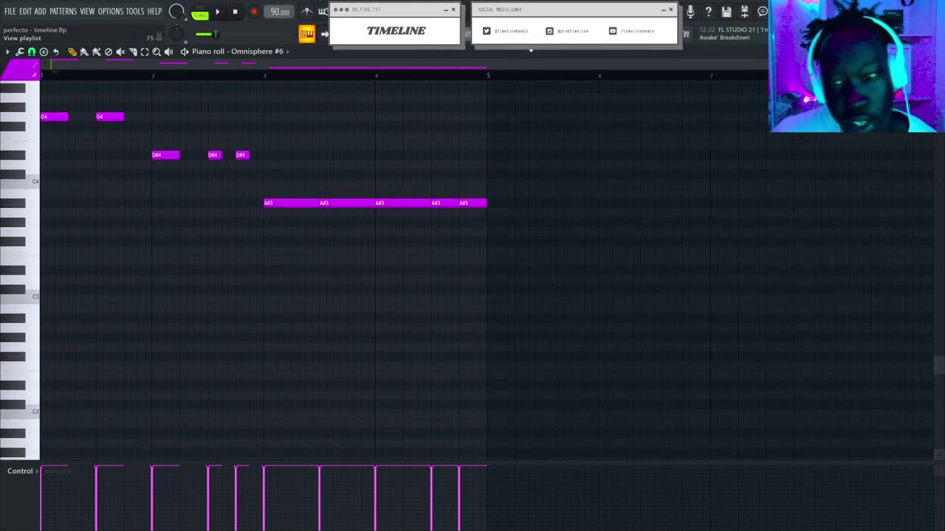
left_click(306, 34)
Check the Omnisphere #6 clip again, mute Tracks 4, 3 and 2, and play from bar 17.
scroll(299, 83, "down", 6)
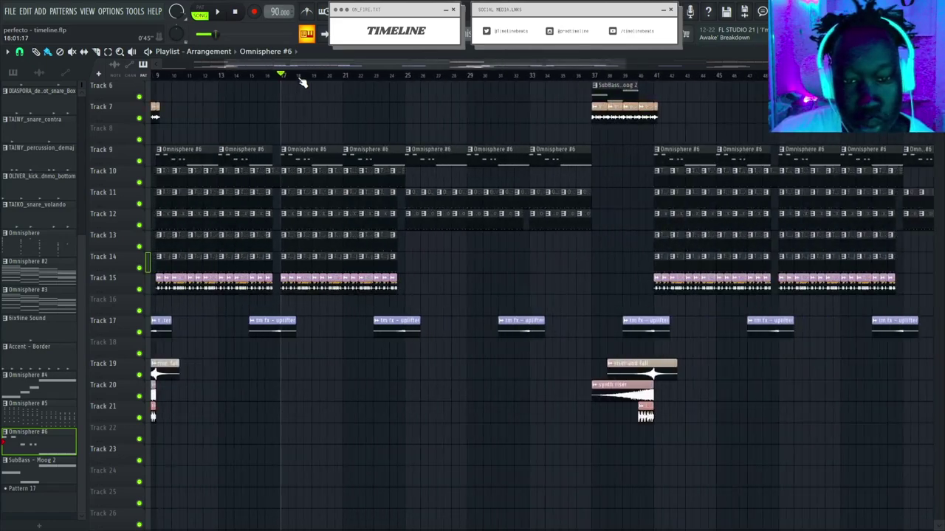
scroll(301, 81, "up", 6)
double_click(261, 158)
key("Escape")
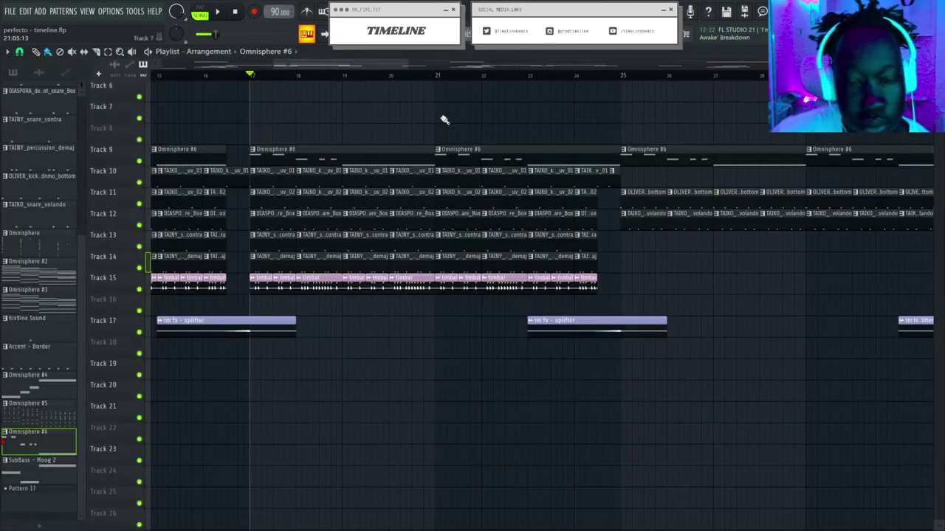
scroll(313, 229, "up", 5)
left_click_drag(146, 164, 140, 111)
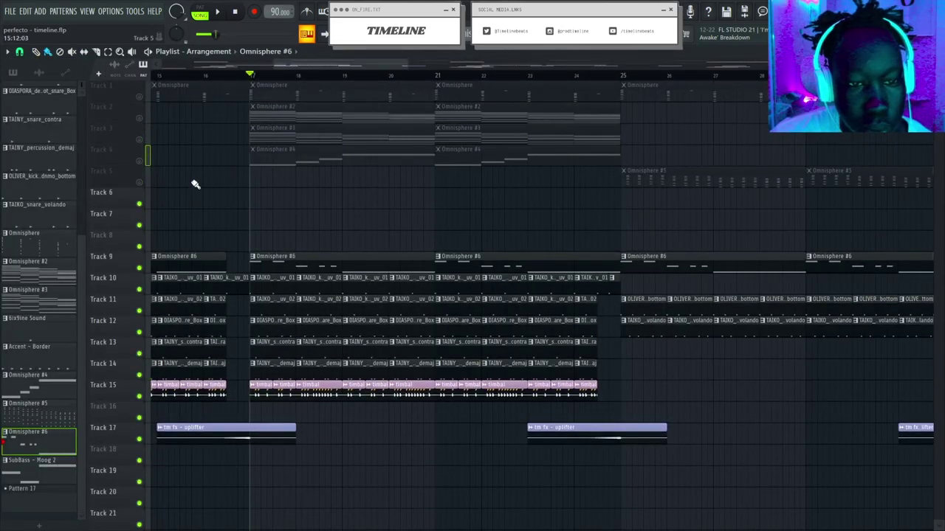
scroll(244, 229, "down", 1)
key("space")
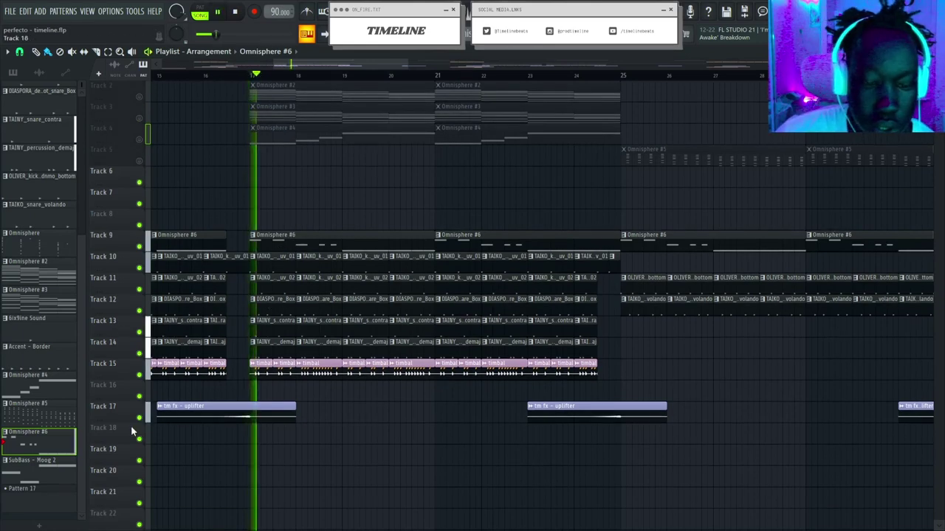
Mute Track 17, stop playback, and unmute all tracks at once.
left_click(139, 418)
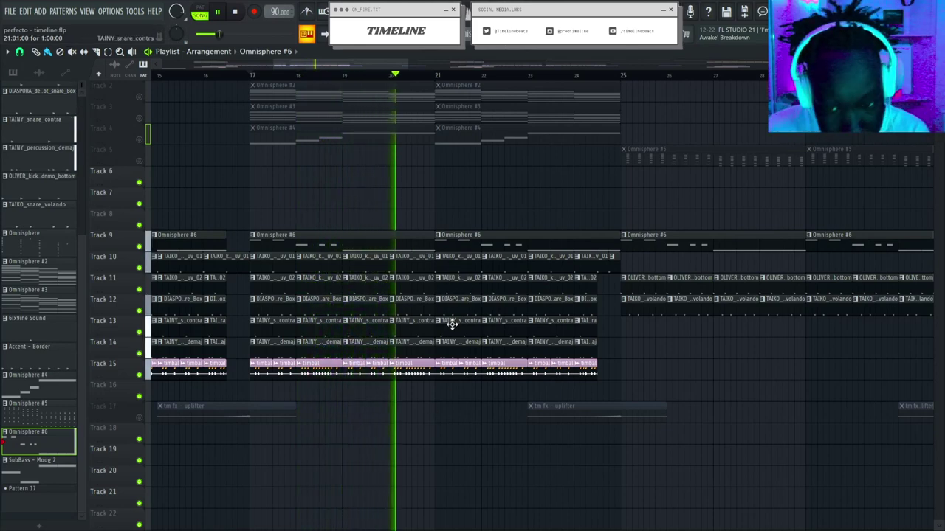
key("space")
right_click(141, 248)
Look over the Omnisphere #6 clip's notes and return to the playlist.
scroll(336, 90, "down", 6, "ctrl")
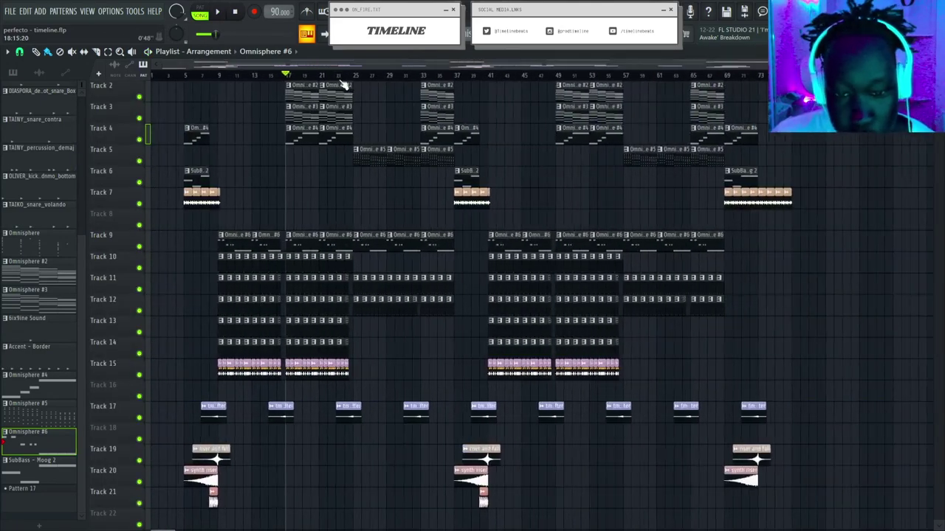
scroll(290, 86, "up", 1)
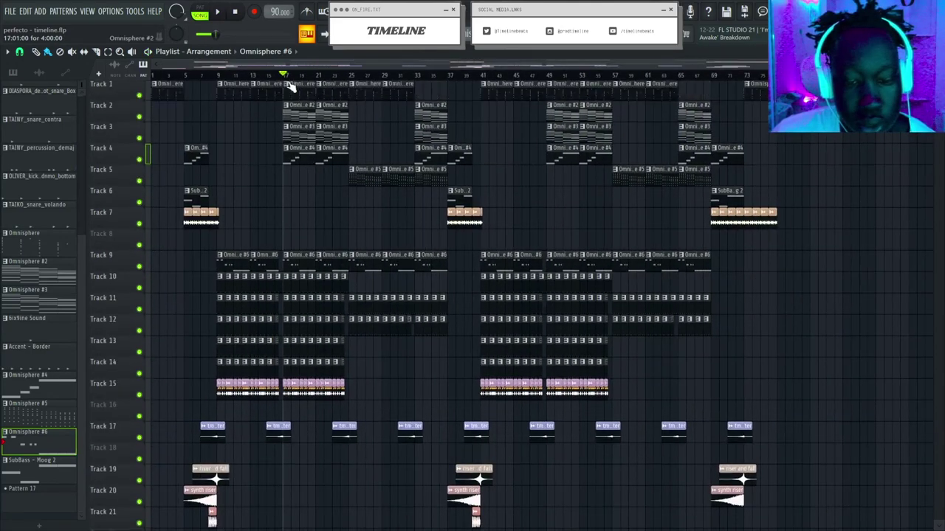
scroll(378, 235, "down", 4)
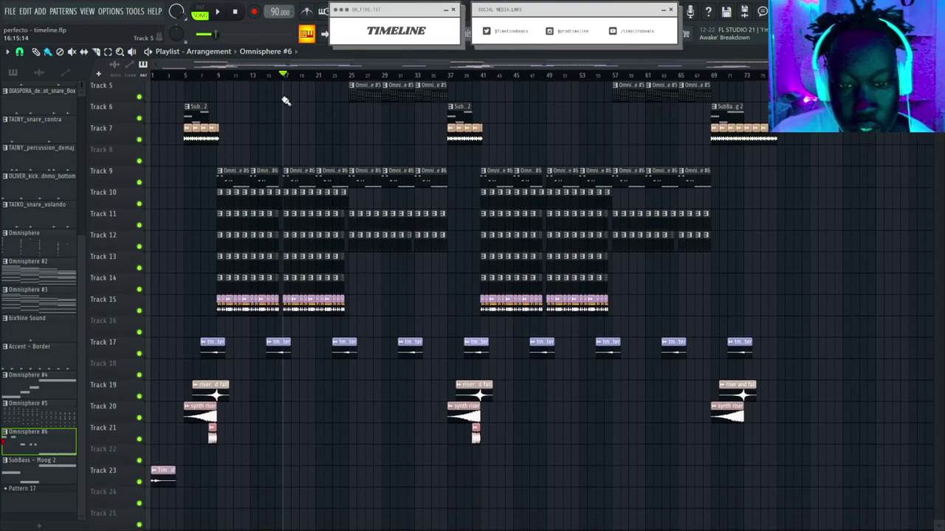
scroll(287, 76, "up", 5)
double_click(296, 185)
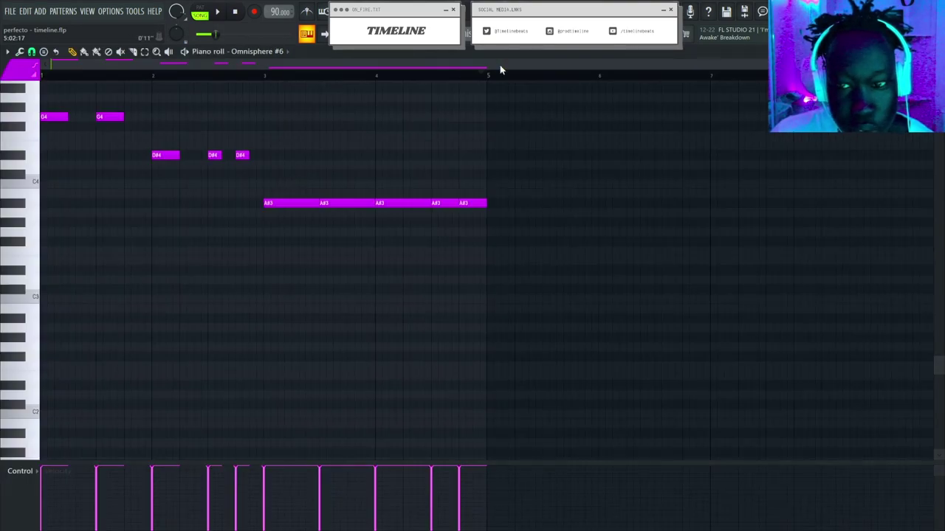
key("F5")
Solo Track 17 to hear the uplifter effects alone.
scroll(294, 81, "up", 4)
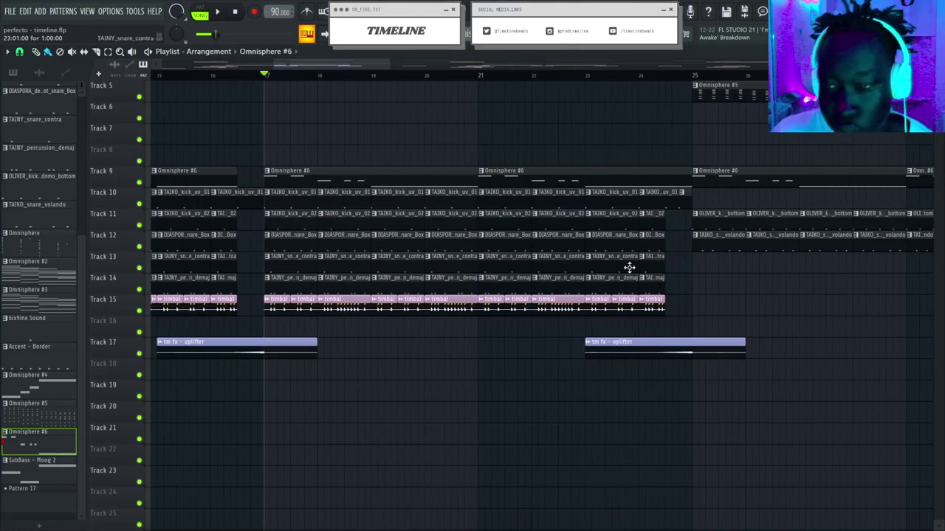
scroll(491, 80, "down", 6)
scroll(247, 143, "up", 3)
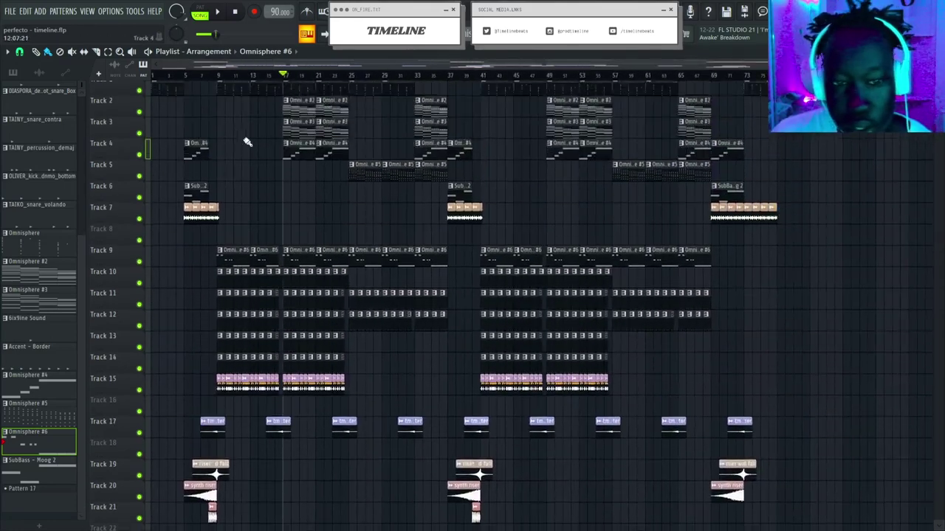
scroll(295, 194, "down", 4)
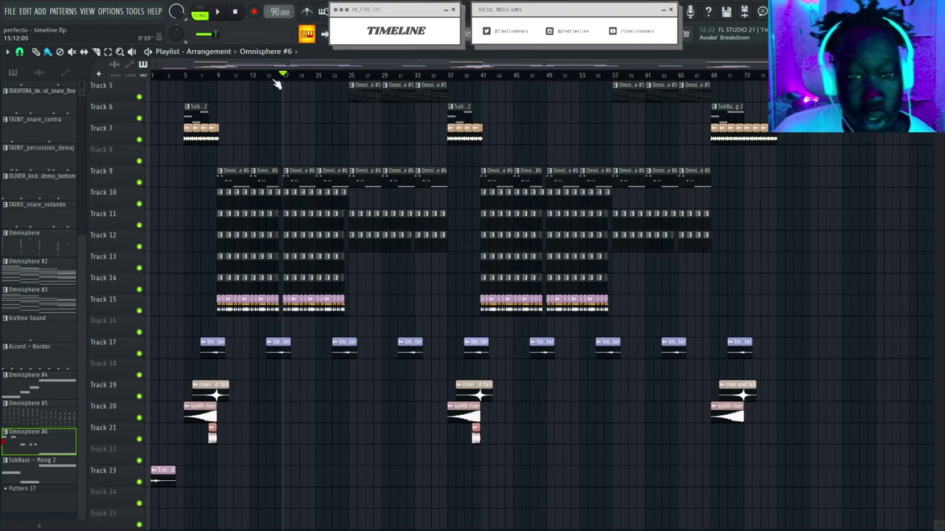
scroll(276, 83, "up", 5)
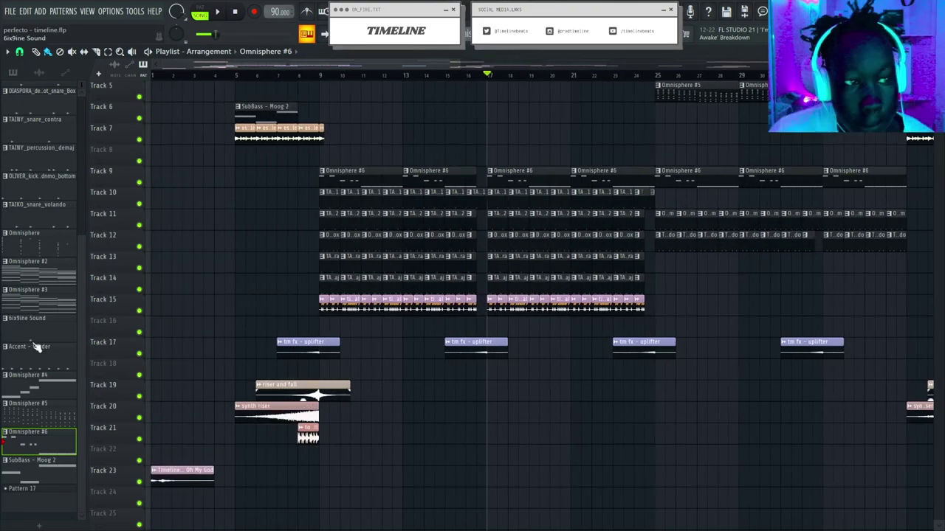
scroll(465, 79, "down", 2)
scroll(425, 108, "up", 4)
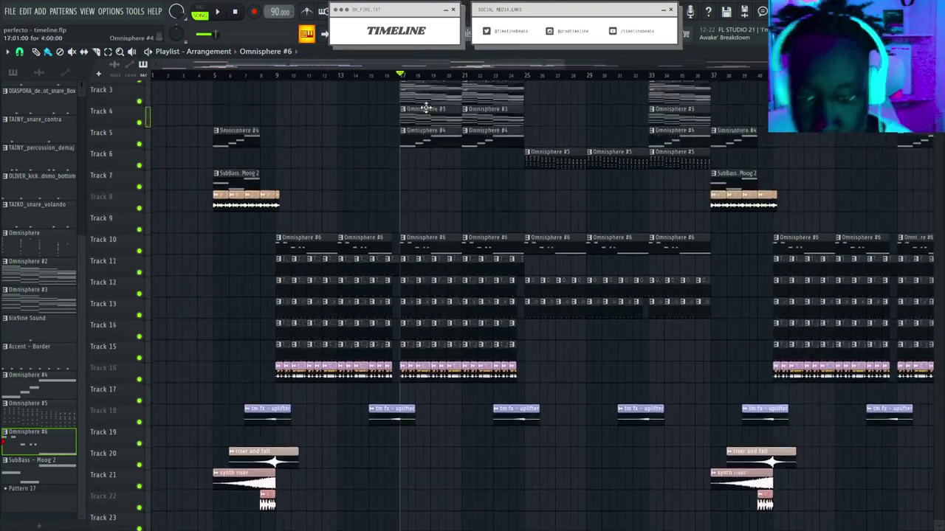
scroll(373, 86, "down", 4)
scroll(276, 98, "down", 6)
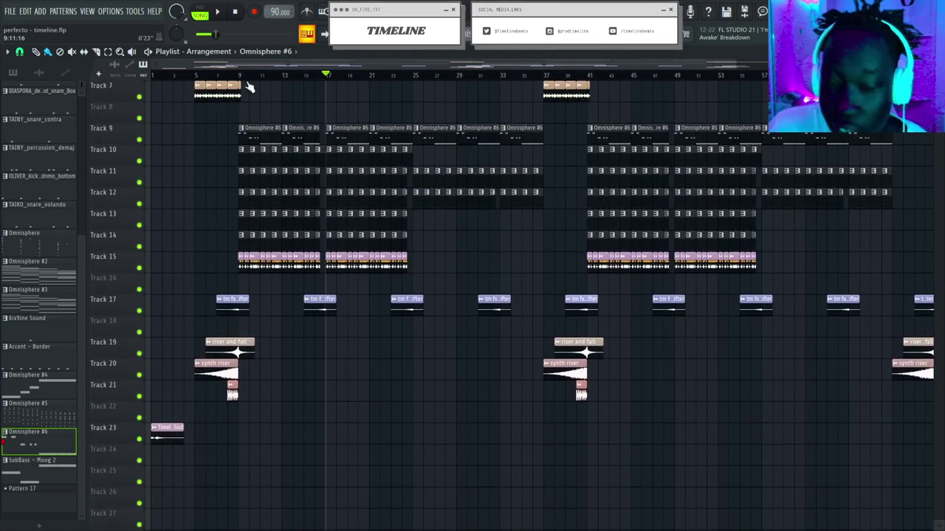
scroll(248, 77, "up", 6)
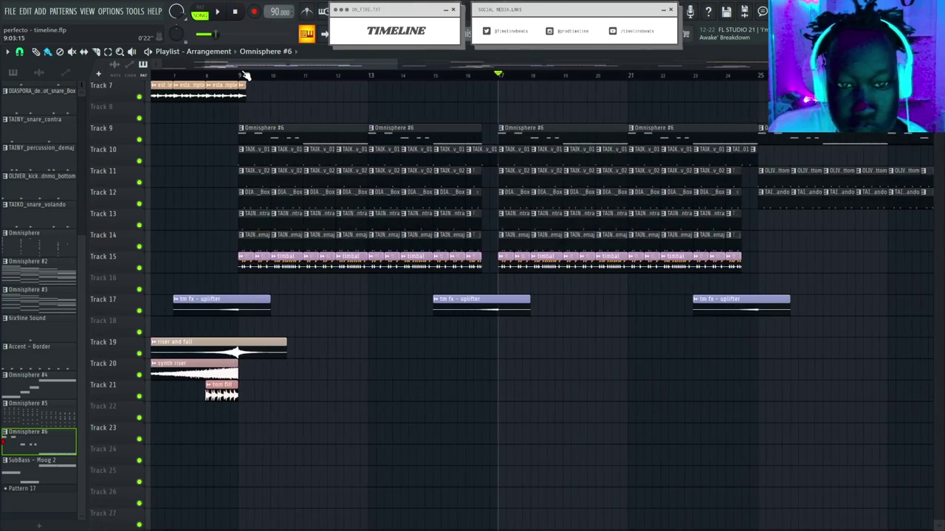
scroll(247, 75, "down", 4)
left_click(141, 309, "ctrl")
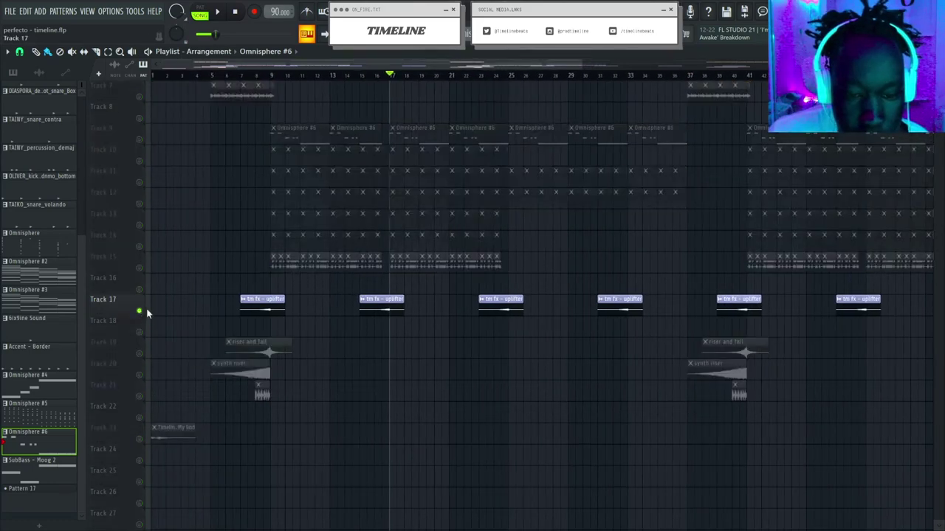
Stop the arrangement playback and shift the playlist view back.
scroll(222, 288, "down", 3)
scroll(258, 77, "up", 2)
scroll(258, 78, "up", 2)
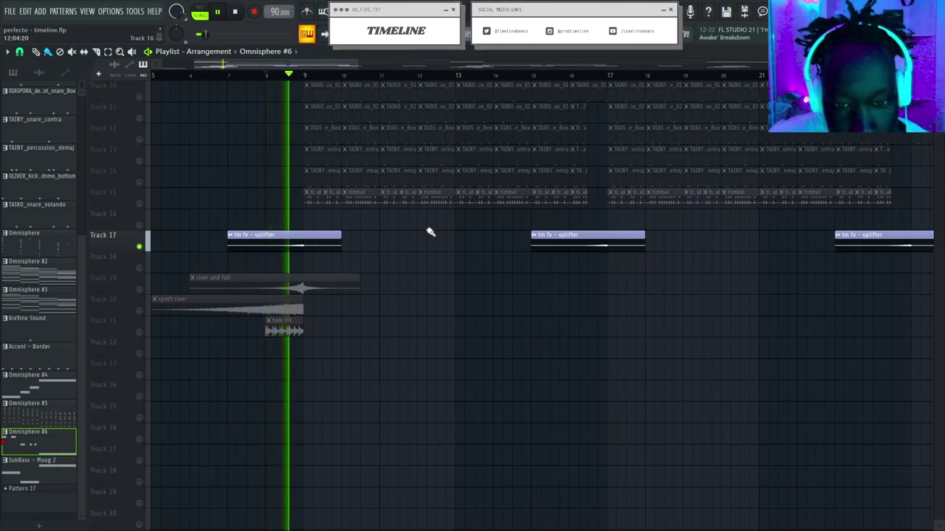
scroll(341, 80, "right", 3)
key("space")
scroll(345, 76, "down", 2)
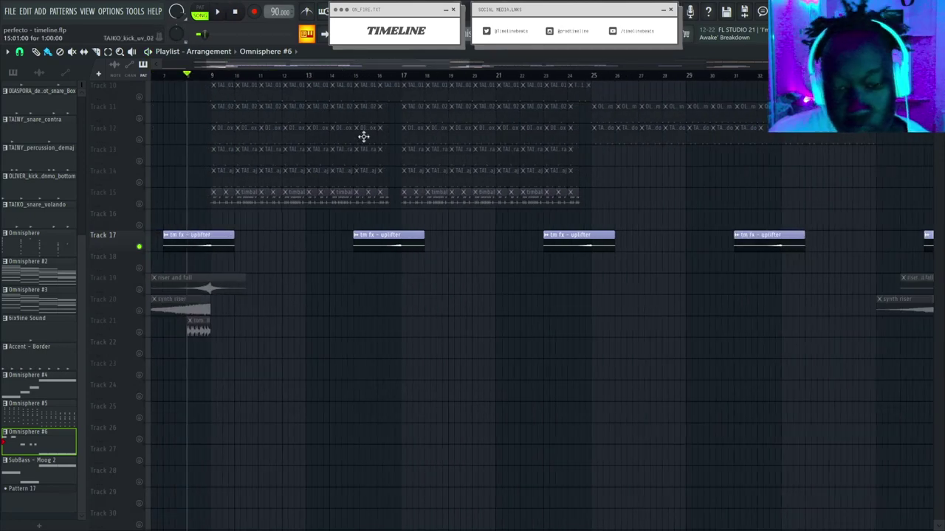
scroll(344, 221, "down", 2)
scroll(325, 293, "up", 5)
left_click_drag(202, 65, 155, 65)
Scroll through the playlist to review the riser, synth riser and tom fill tracks.
scroll(339, 285, "down", 3)
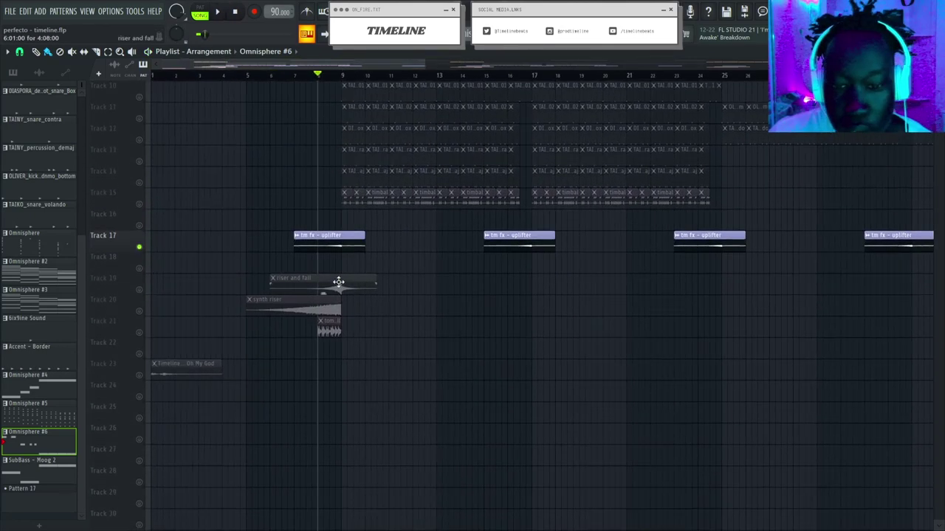
scroll(343, 83, "down", 2)
scroll(308, 192, "up", 16)
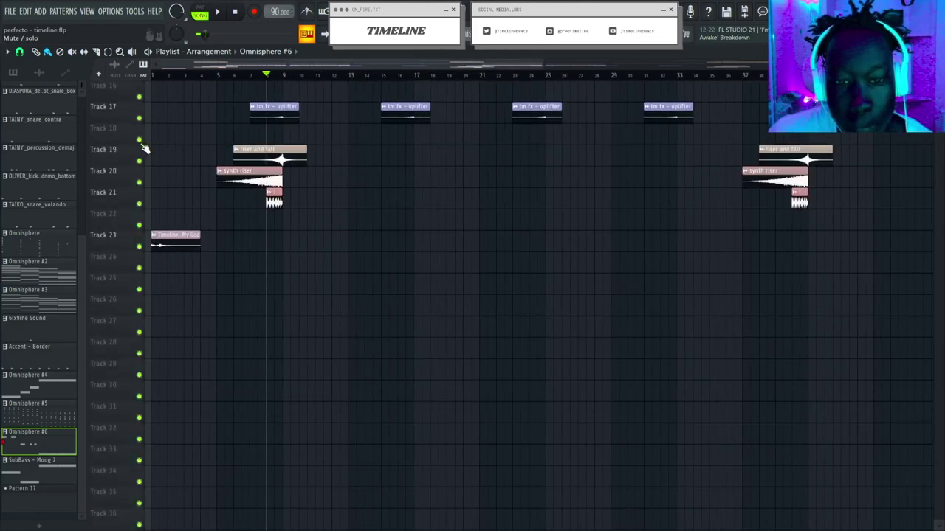
scroll(296, 147, "down", 6)
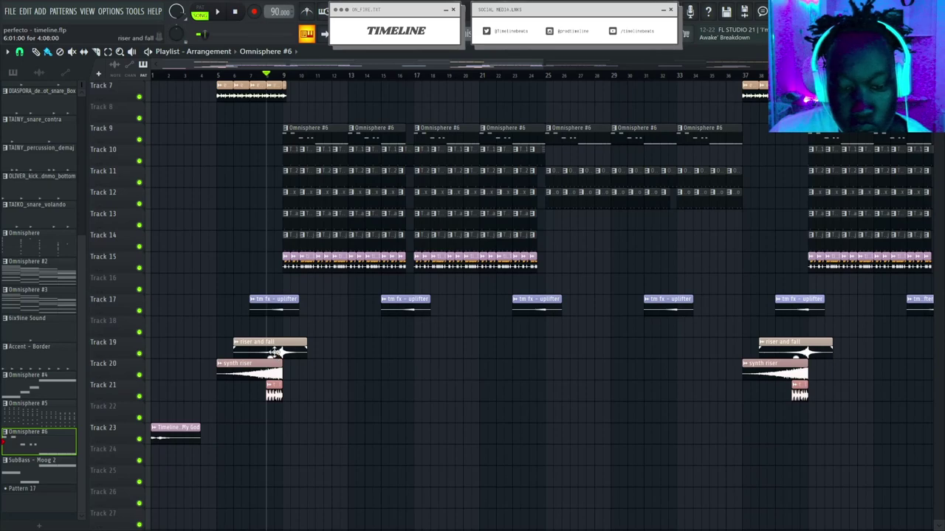
scroll(274, 353, "down", 2)
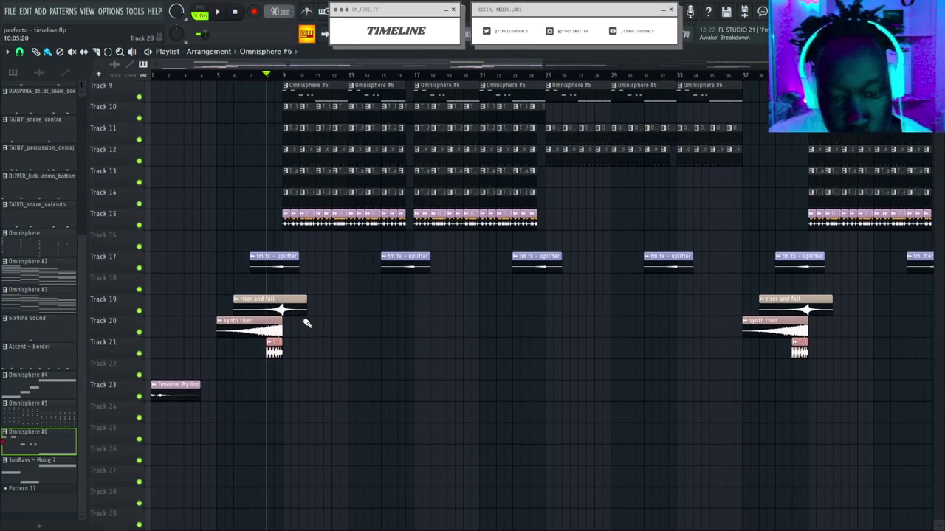
scroll(274, 327, "down", 2)
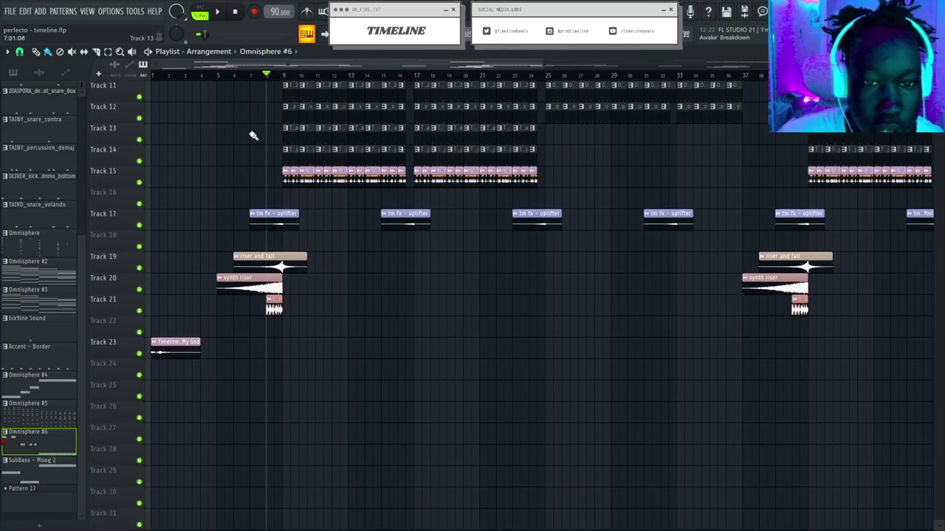
scroll(234, 79, "up", 2)
scroll(291, 86, "up", 2)
scroll(243, 92, "down", 3)
scroll(235, 86, "up", 4)
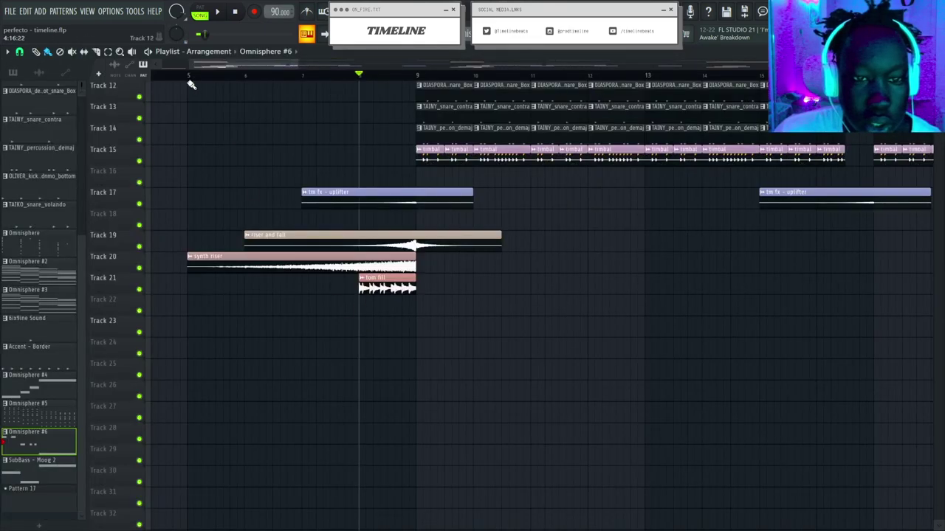
scroll(236, 272, "up", 11)
Play the arrangement, mute Track 7's sample clips, and stop playback.
key("space")
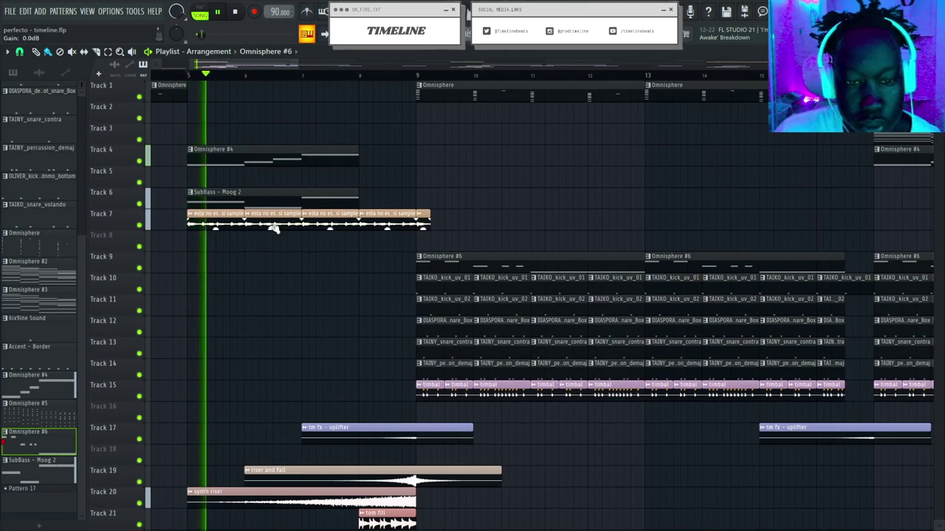
left_click(138, 224)
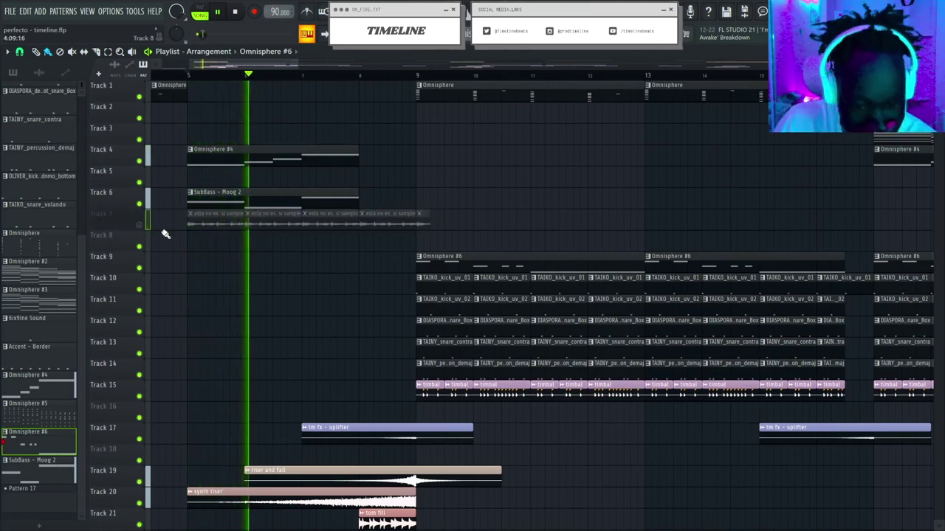
scroll(375, 264, "down", 1)
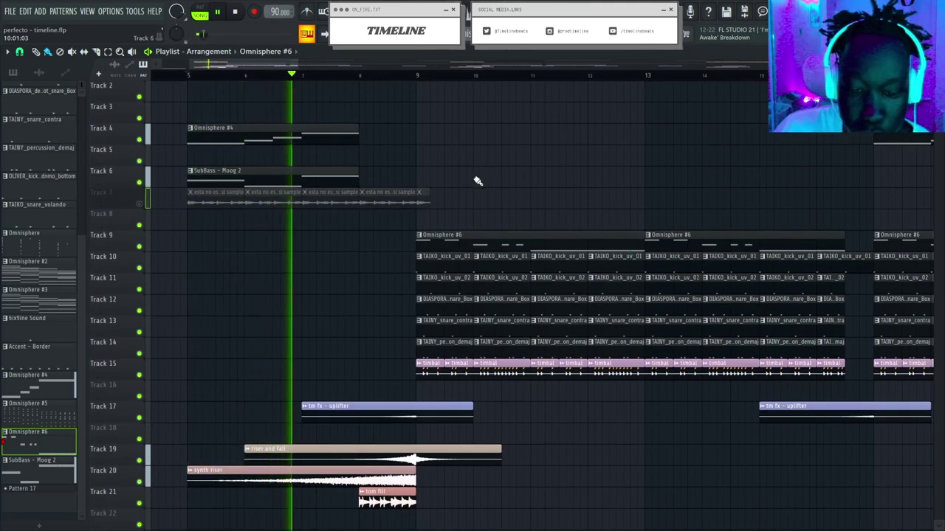
scroll(476, 181, "down", 1)
scroll(451, 219, "up", 2)
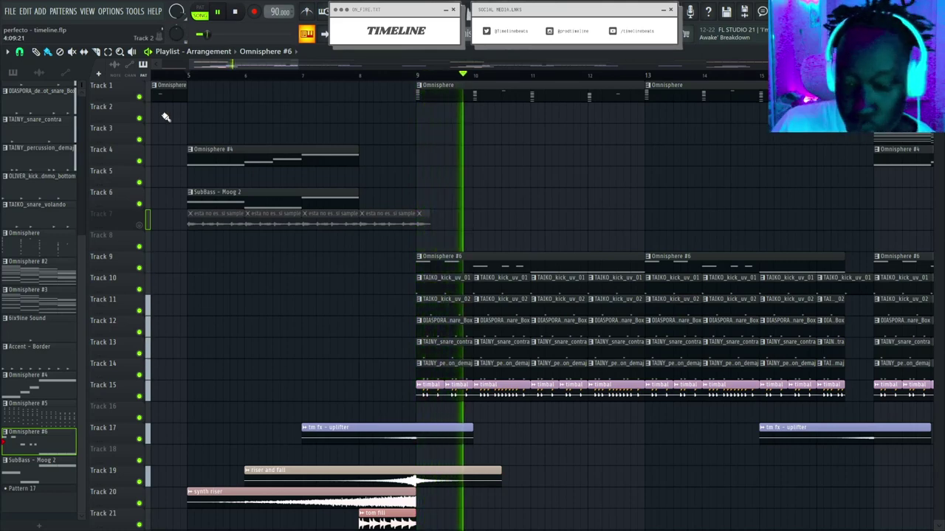
key("space")
Scroll through the playlist reviewing the synth riser, riser and fall, and tom fill building into bar 9.
scroll(409, 78, "down", 2)
scroll(403, 317, "down", 3)
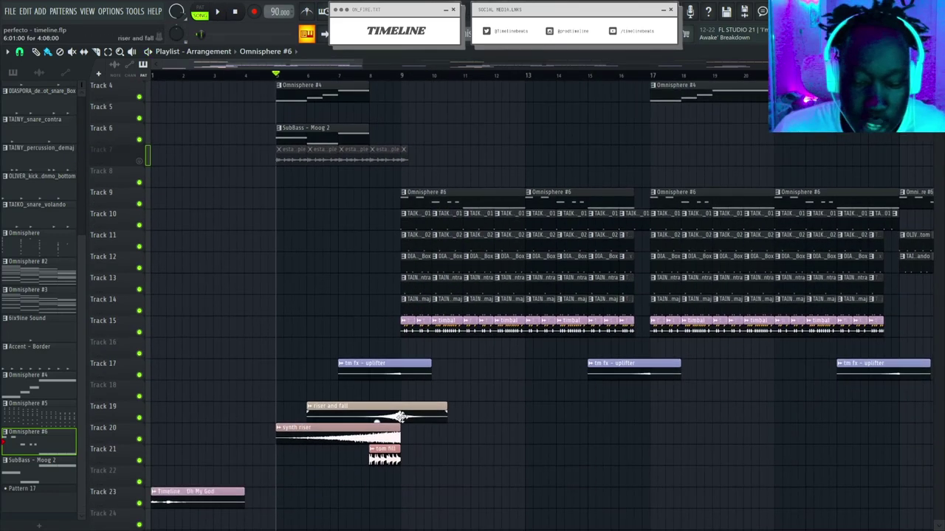
scroll(369, 327, "down", 1)
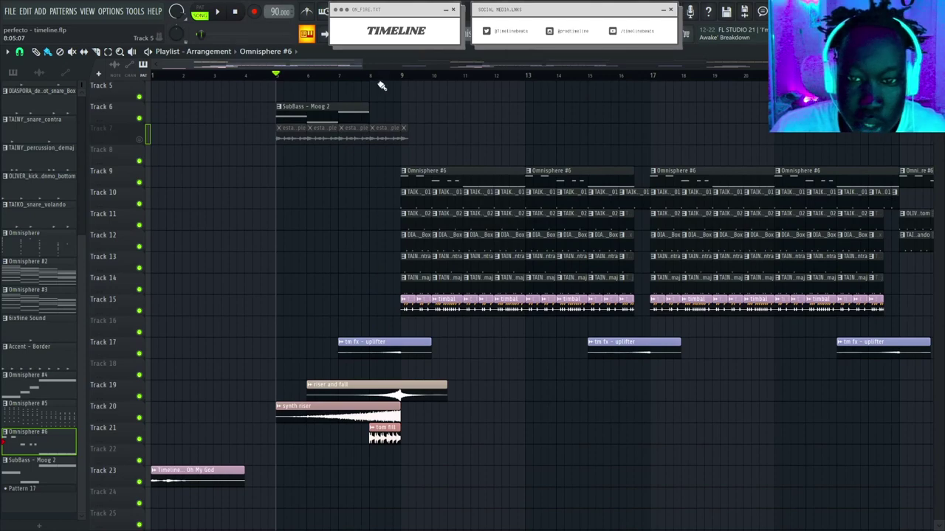
scroll(384, 85, "down", 4, "ctrl")
scroll(234, 219, "down", 4)
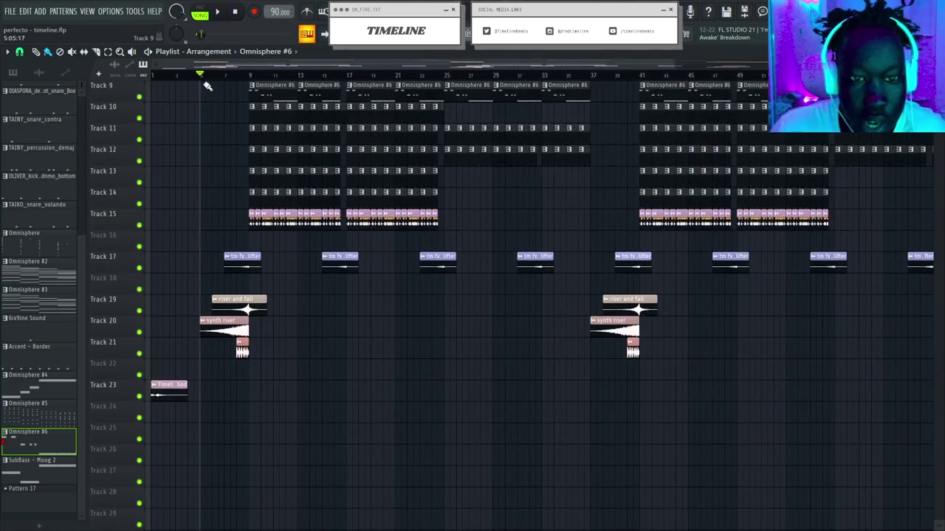
scroll(200, 92, "up", 4, "ctrl")
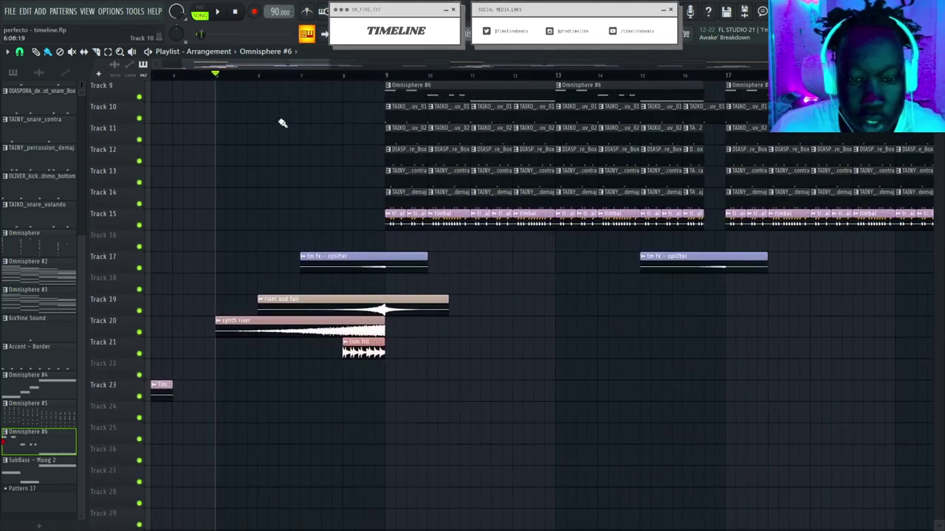
scroll(301, 79, "down", 4, "ctrl")
scroll(194, 104, "down", 3)
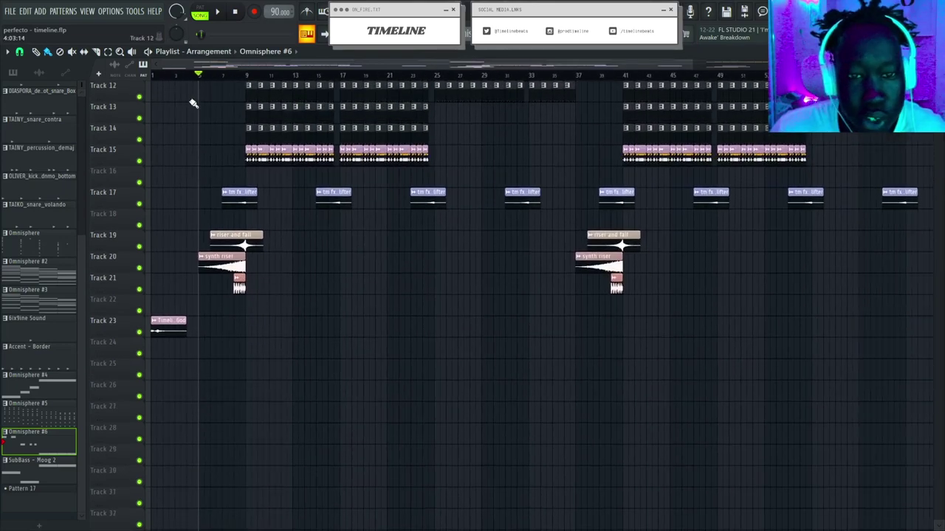
scroll(209, 79, "up", 2, "ctrl")
scroll(209, 79, "up", 2, "ctrl")
scroll(364, 266, "up", 4)
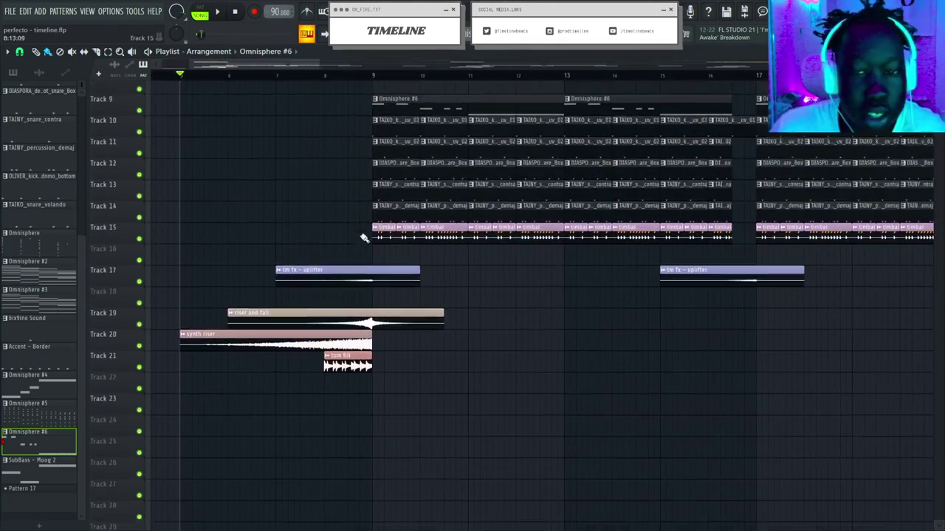
scroll(383, 80, "down", 1, "ctrl")
scroll(389, 149, "up", 5)
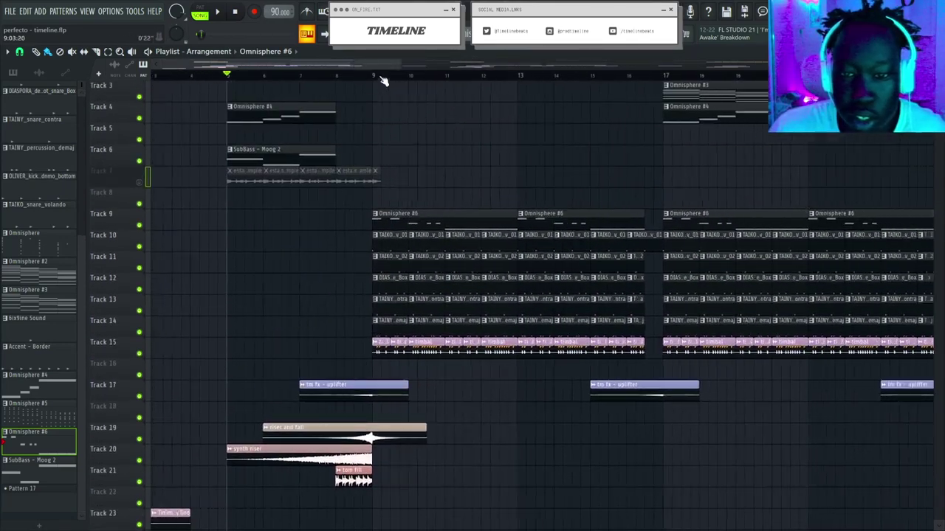
scroll(269, 185, "down", 1, "ctrl")
scroll(350, 85, "down", 3, "ctrl")
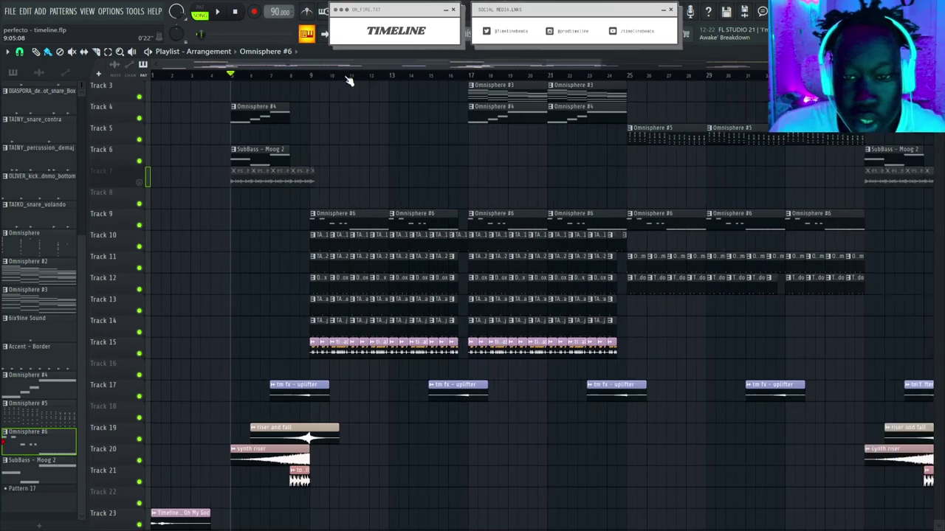
scroll(491, 85, "down", 4)
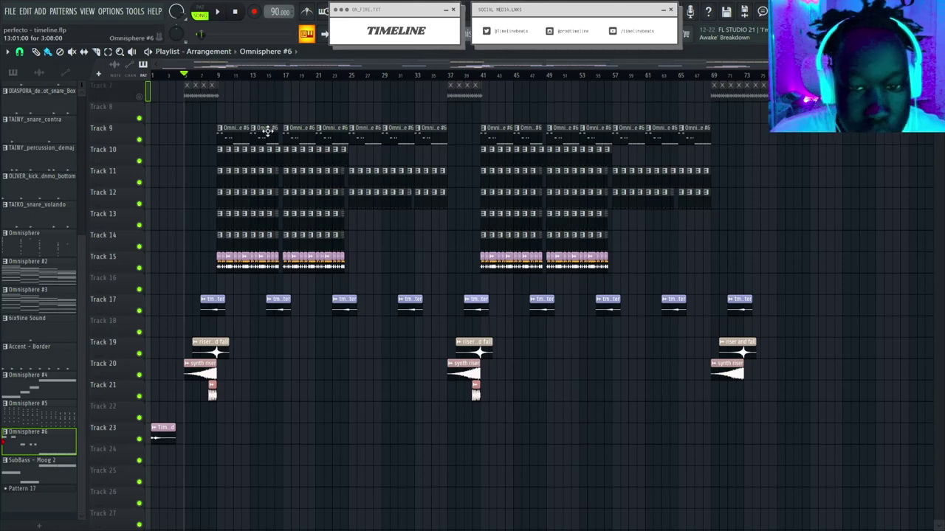
scroll(374, 153, "down", 4)
scroll(185, 77, "up", 3, "ctrl")
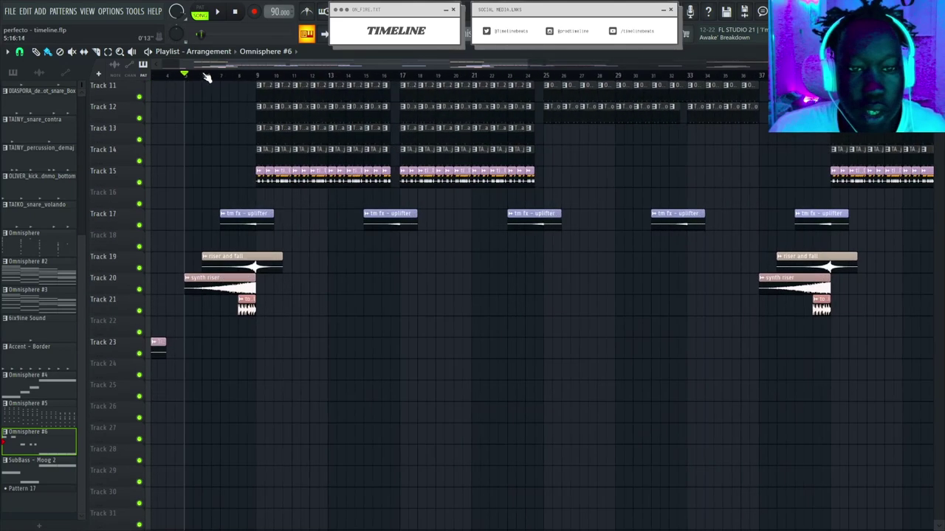
scroll(300, 150, "up", 6)
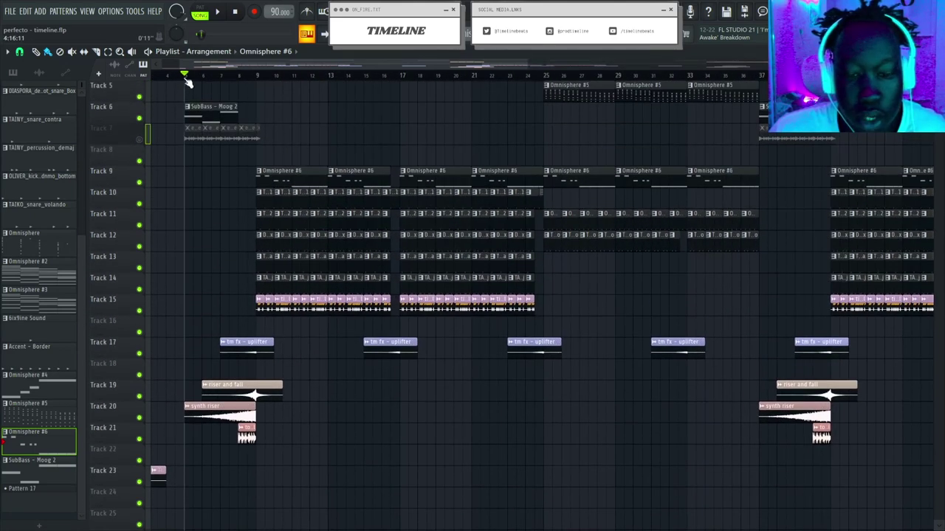
scroll(193, 83, "up", 3, "ctrl")
scroll(211, 152, "up", 4)
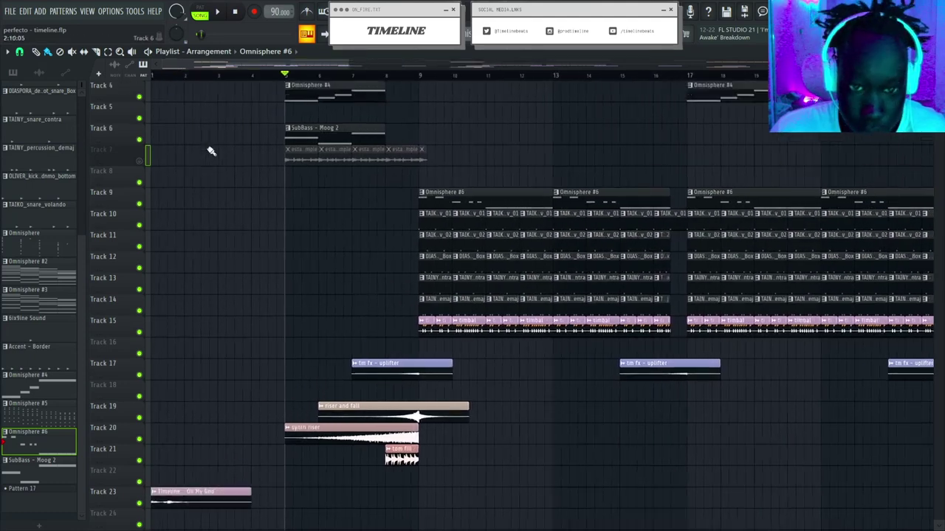
Solo Track 7 and play the song briefly to hear the sample alone.
right_click(139, 225)
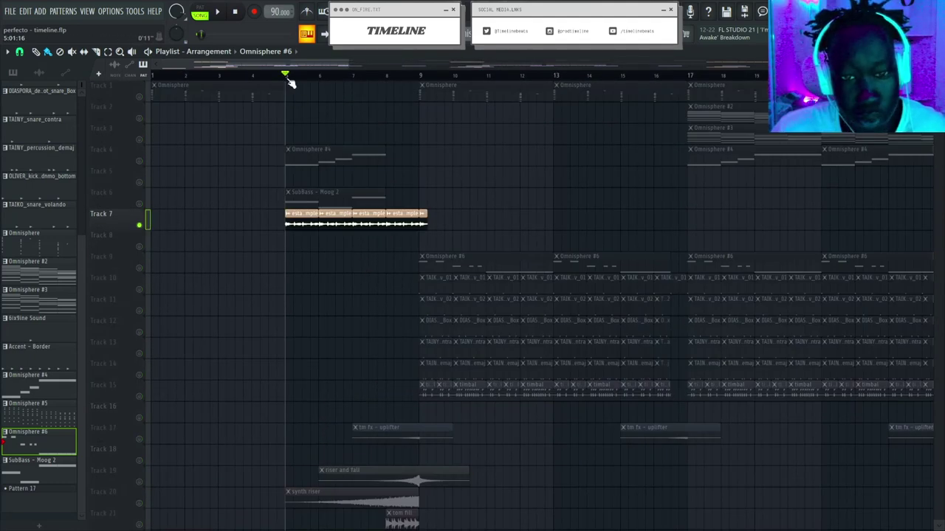
key("space")
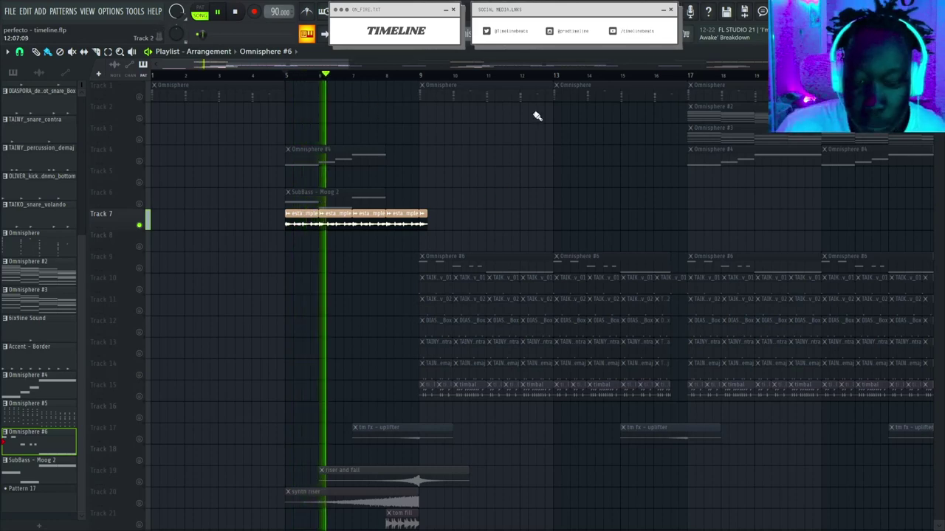
scroll(539, 112, "down", 1)
scroll(538, 112, "down", 2)
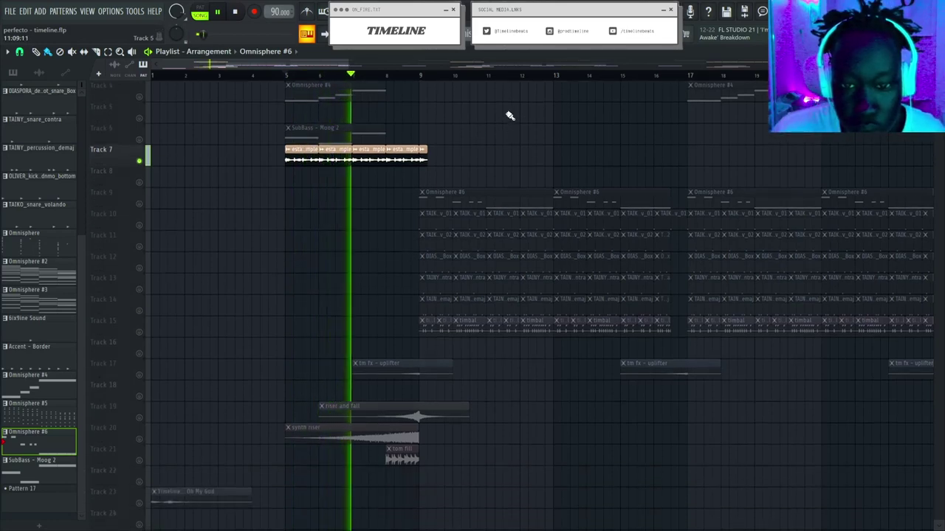
key("space")
Open the Fruity Reeverb 2 effect on the sample's mixer insert.
key("F9")
left_click(332, 169)
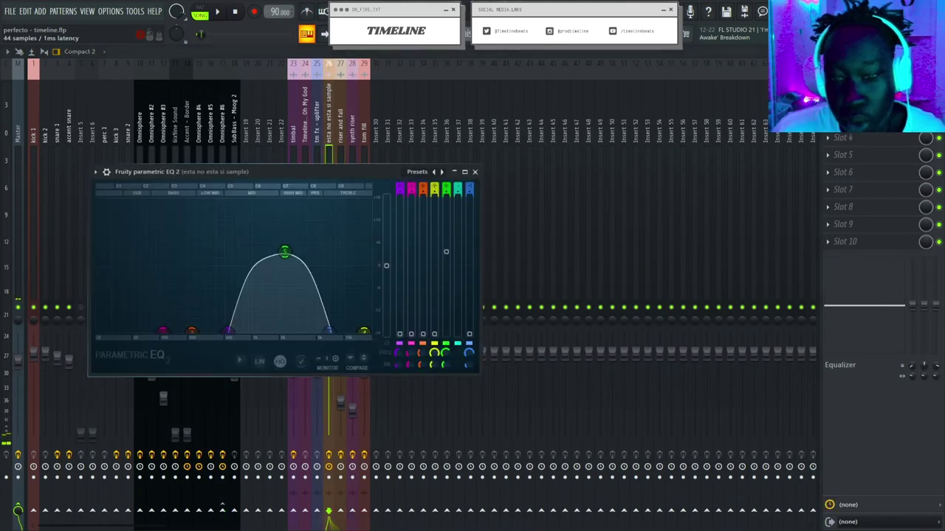
left_click(871, 104)
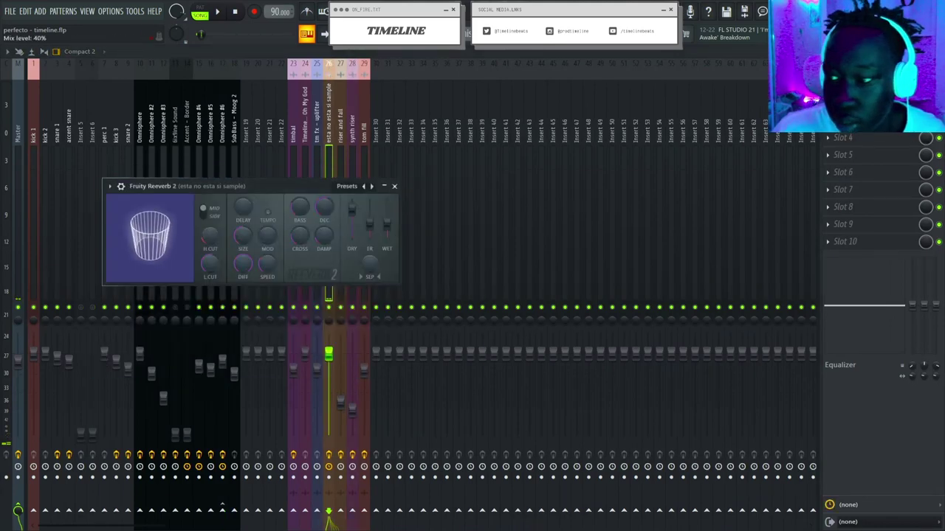
Switch back to the Playlist and scroll to Track 7's sample clips.
left_click(307, 33)
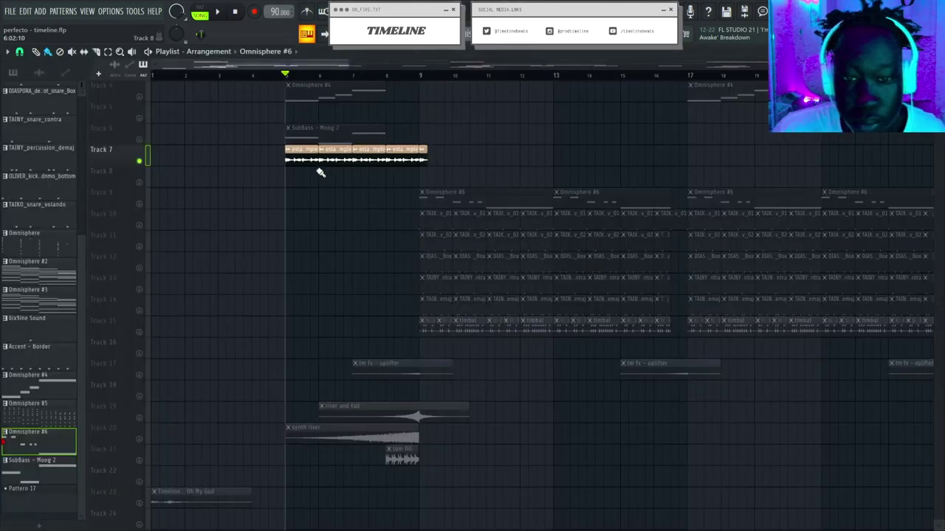
scroll(337, 88, "down", 2)
scroll(262, 80, "up", 3)
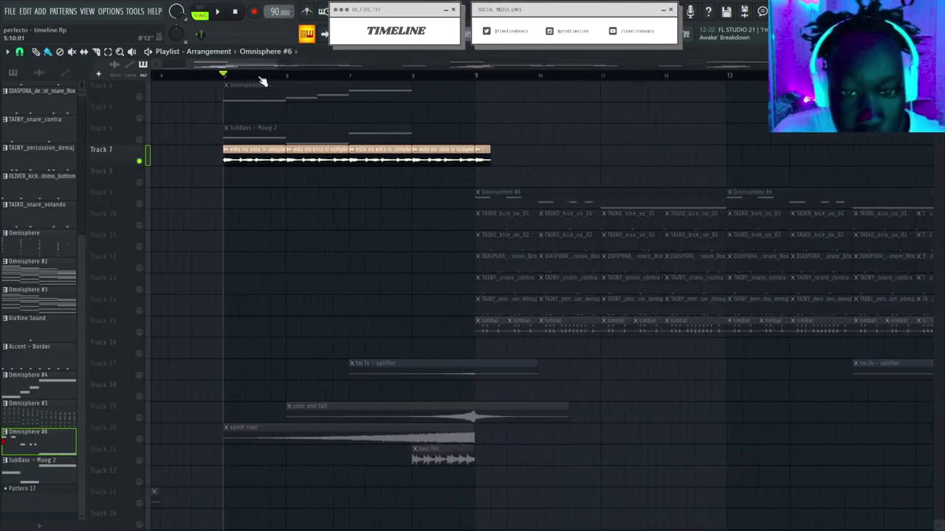
scroll(300, 238, "up", 3)
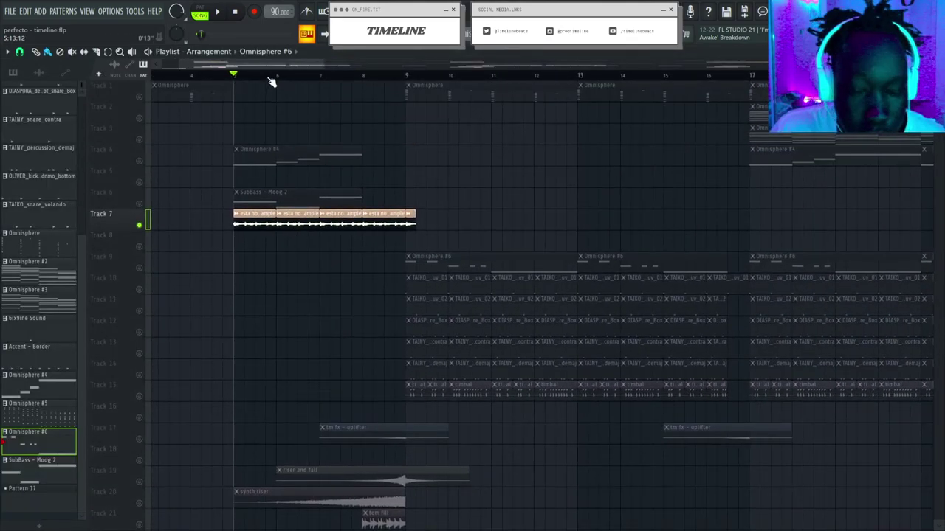
scroll(271, 81, "down", 3)
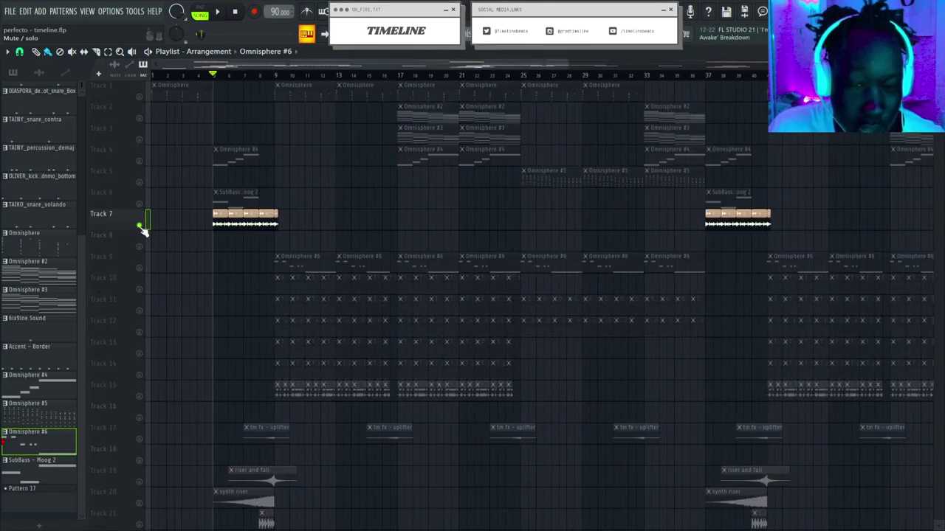
Release Track 7's solo and preview the arrangement from the start.
right_click(139, 225)
scroll(427, 80, "down", 2)
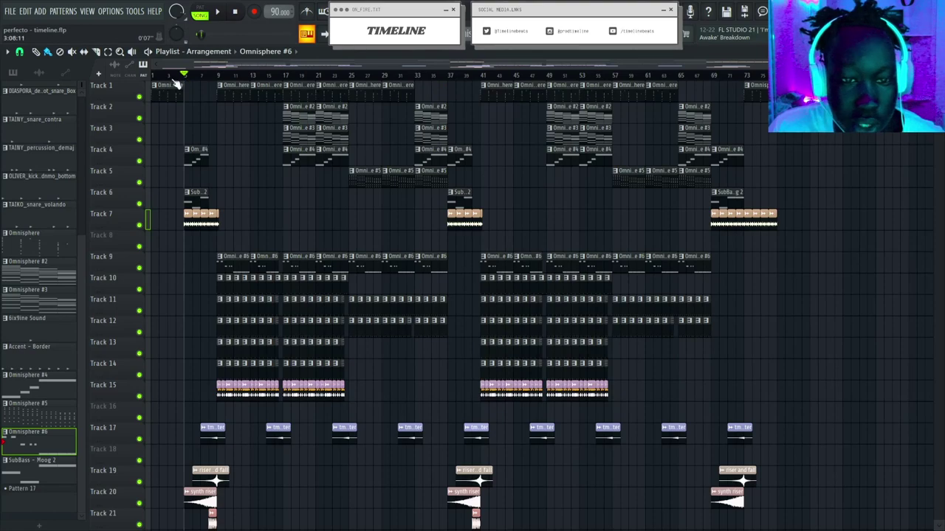
scroll(176, 85, "up", 2)
scroll(209, 80, "up", 4)
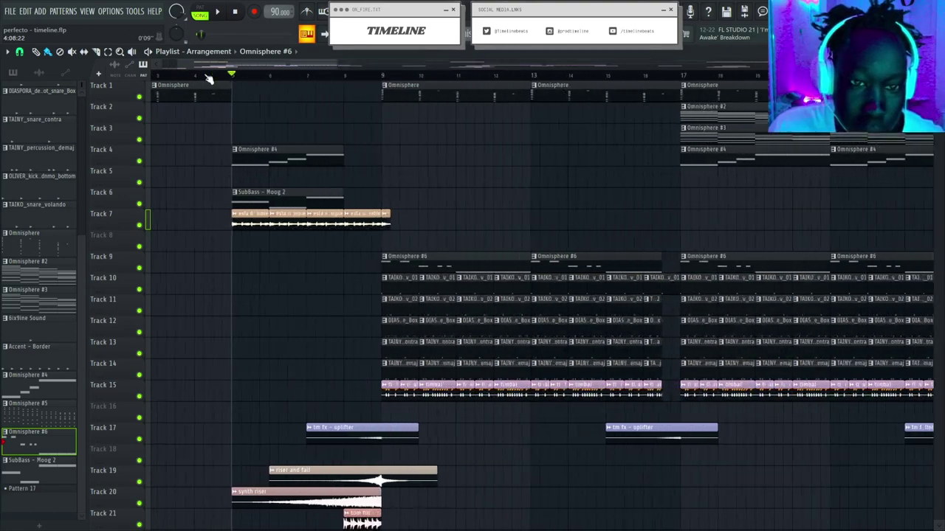
scroll(253, 101, "down", 2)
left_click_drag(293, 84, 207, 123)
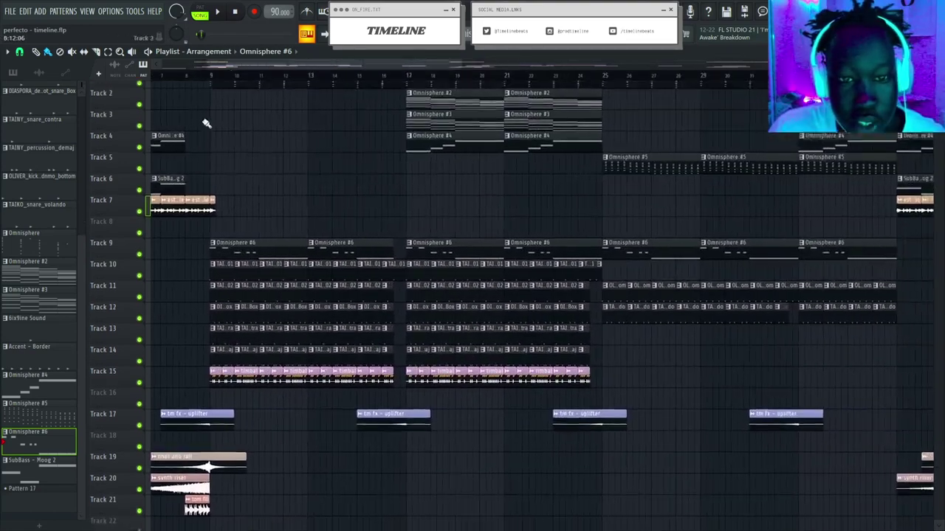
left_click_drag(246, 65, 201, 66)
key("space")
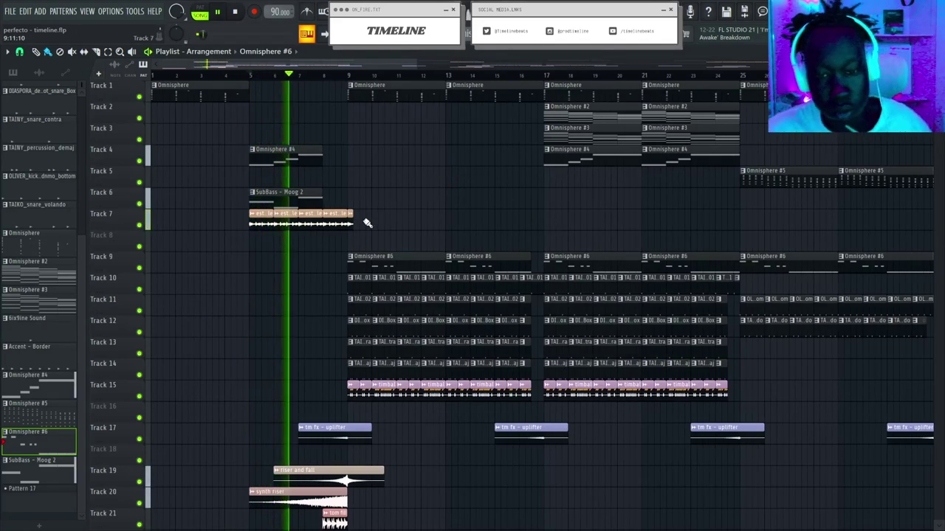
key("space")
Mute Tracks 5, 3, 2 and 1, then play the arrangement from bar 25.
scroll(330, 80, "down", 6)
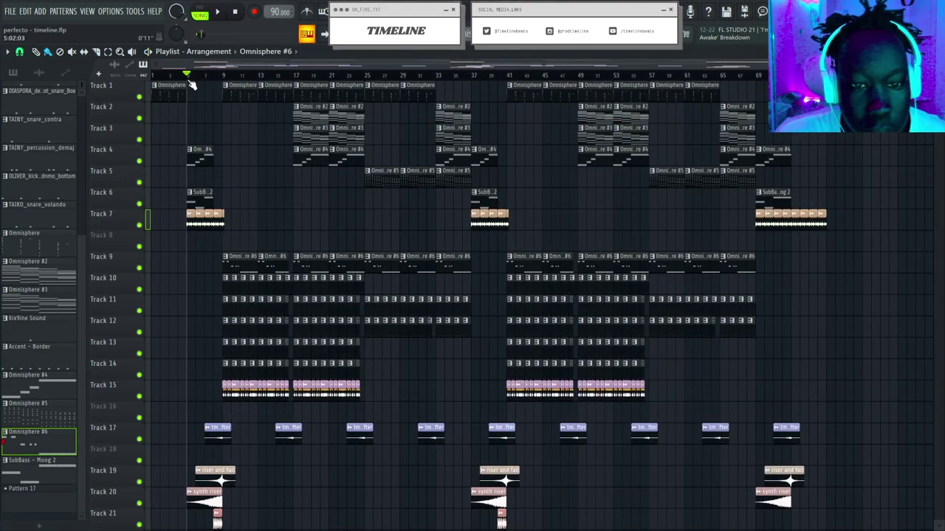
scroll(190, 81, "up", 1)
scroll(190, 80, "down", 2)
scroll(683, 379, "down", 5)
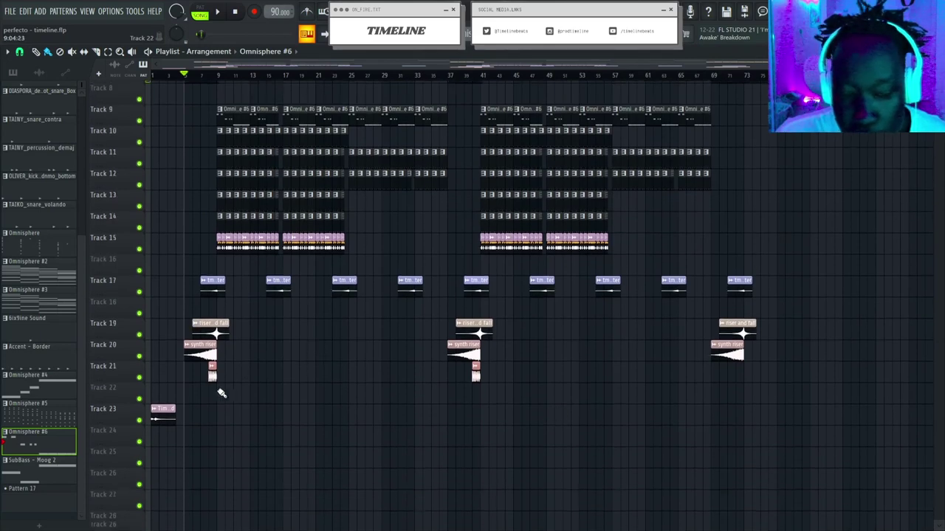
scroll(236, 388, "down", 1)
scroll(528, 317, "up", 5)
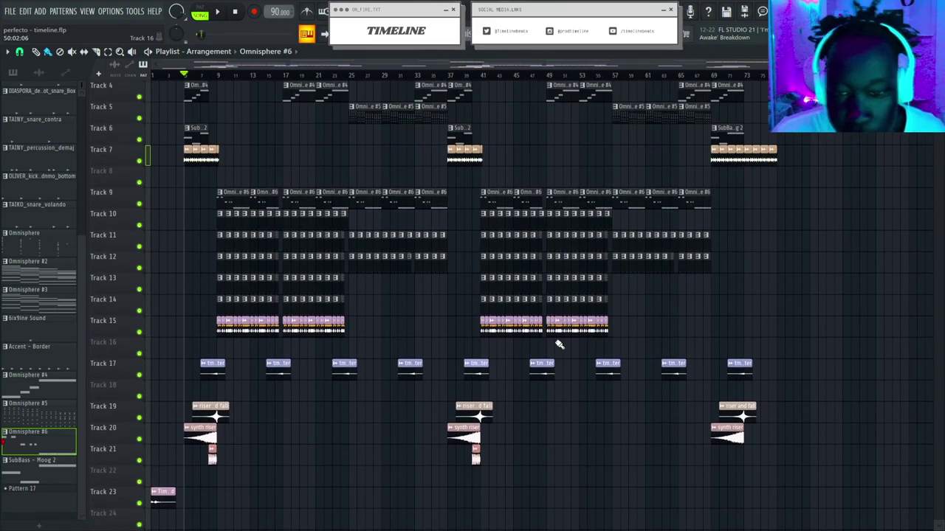
scroll(371, 322, "up", 3)
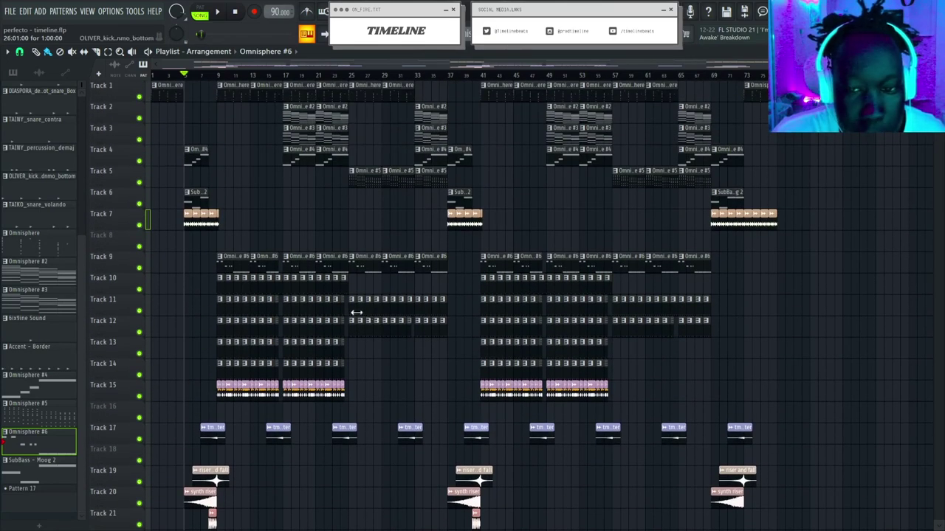
scroll(467, 305, "down", 3)
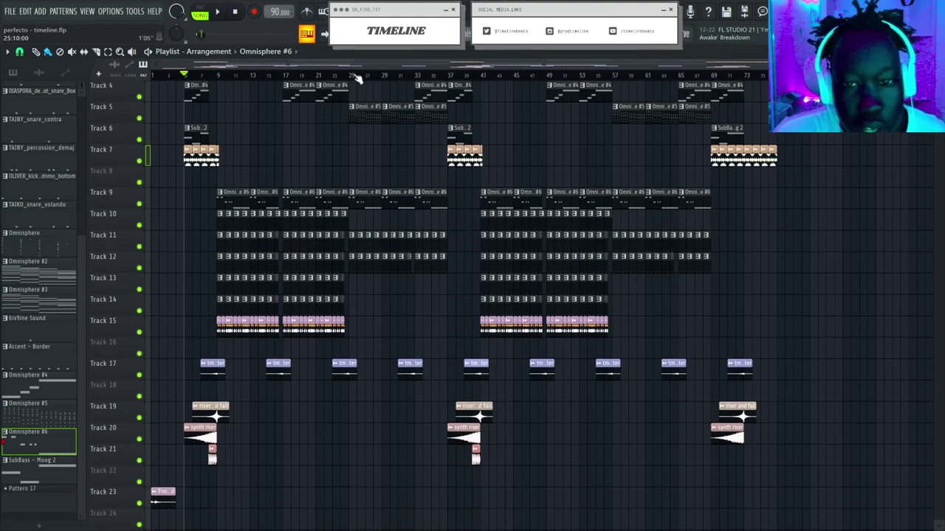
scroll(356, 79, "up", 2)
scroll(337, 161, "up", 3)
left_click(139, 181)
left_click(140, 130)
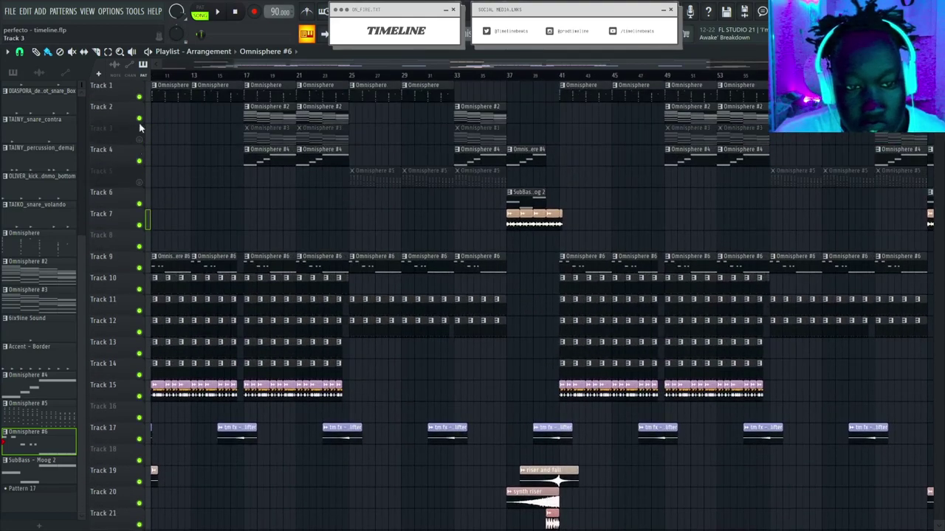
left_click(139, 118)
left_click(138, 97)
key("space")
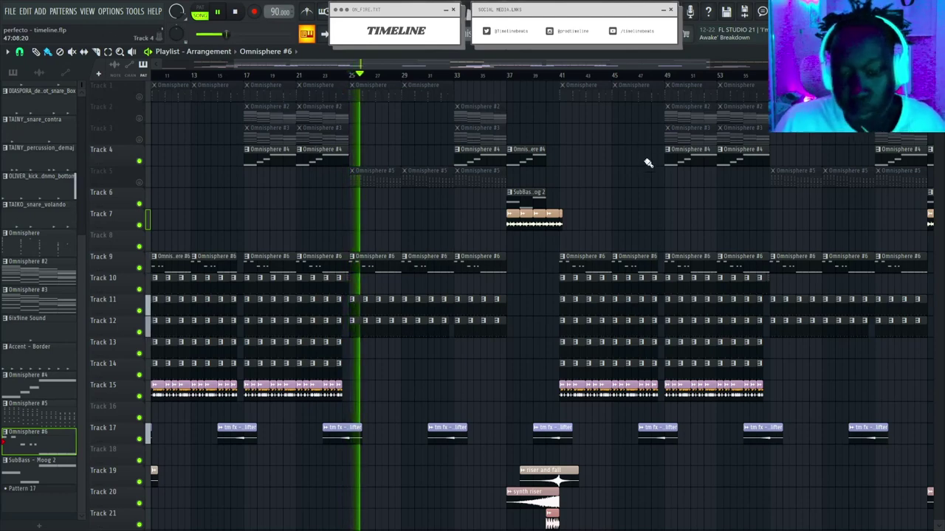
Stop playback and unmute Tracks 1, 2, 3 and 5 all at once.
key("space")
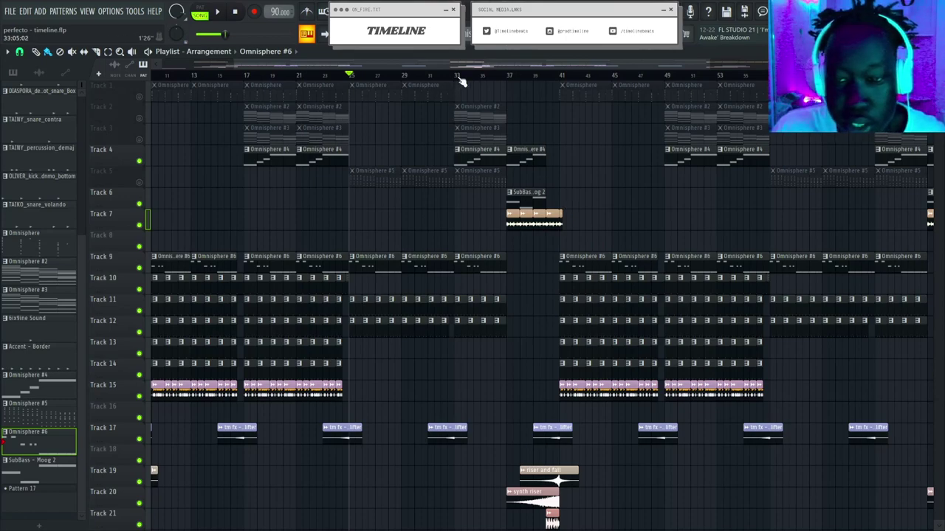
scroll(460, 81, "down", 3)
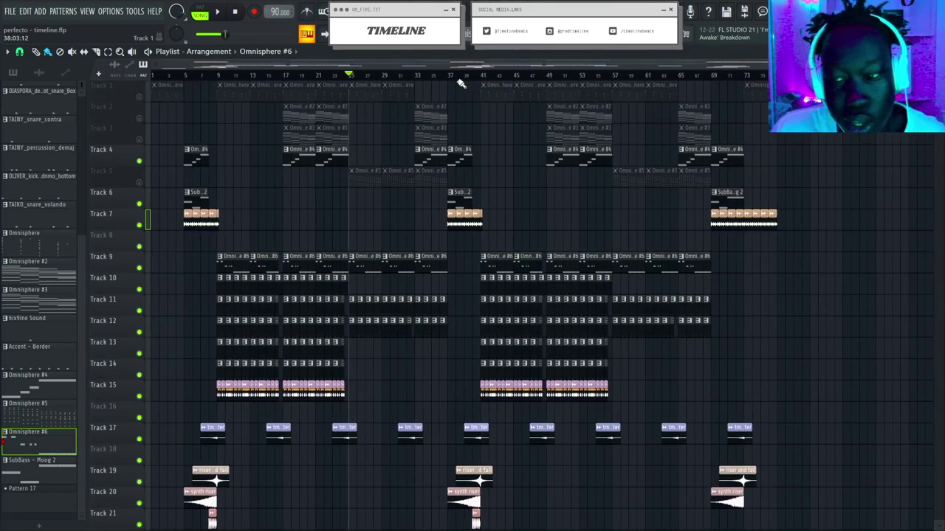
scroll(459, 82, "down", 2)
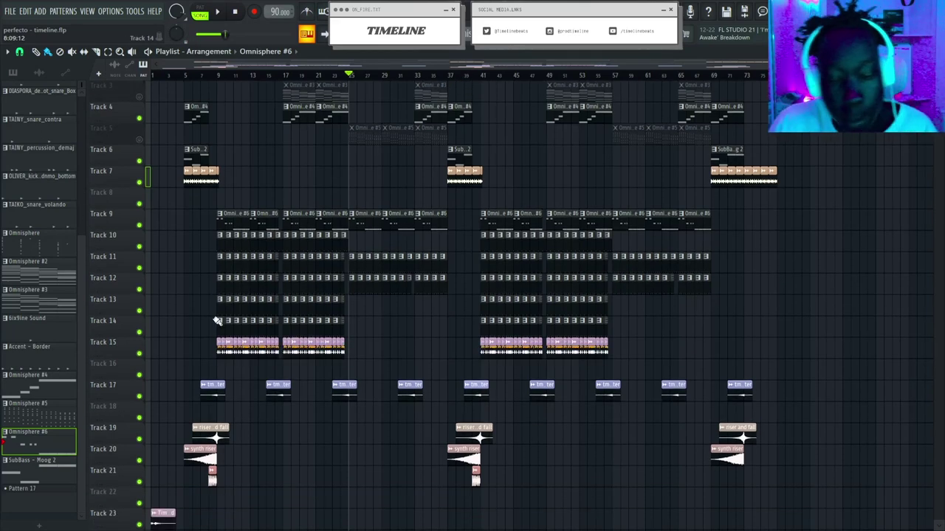
scroll(377, 219, "up", 2)
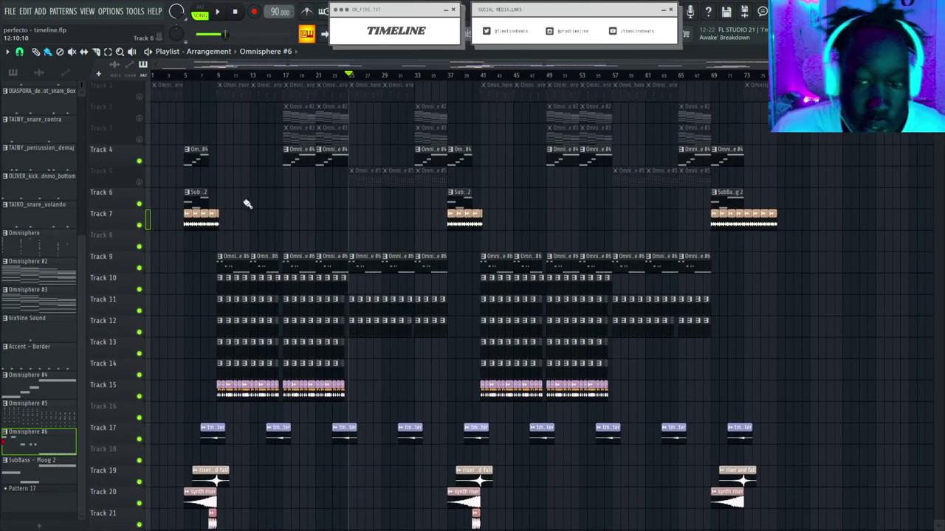
right_click(139, 162)
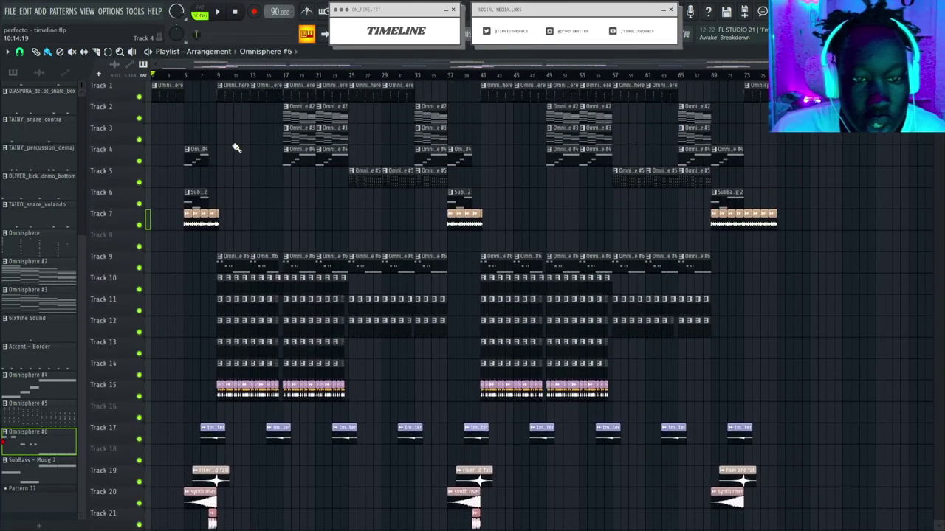
scroll(139, 78, "up", 5)
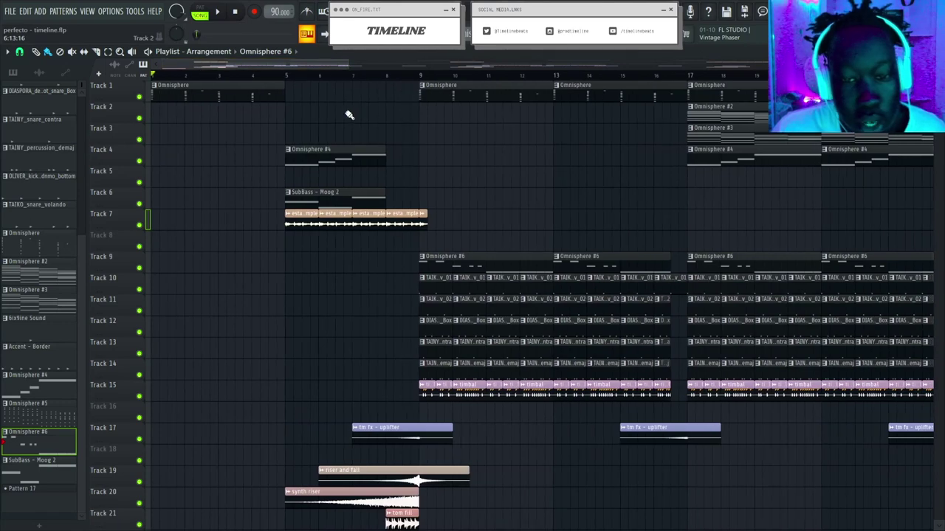
scroll(325, 202, "down", 3)
scroll(310, 203, "down", 2)
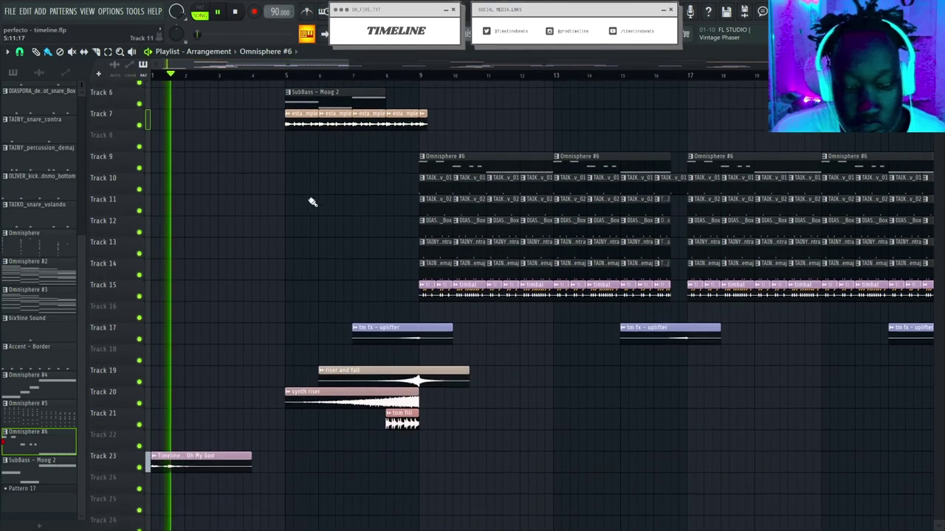
scroll(338, 236, "up", 4)
scroll(329, 229, "up", 1)
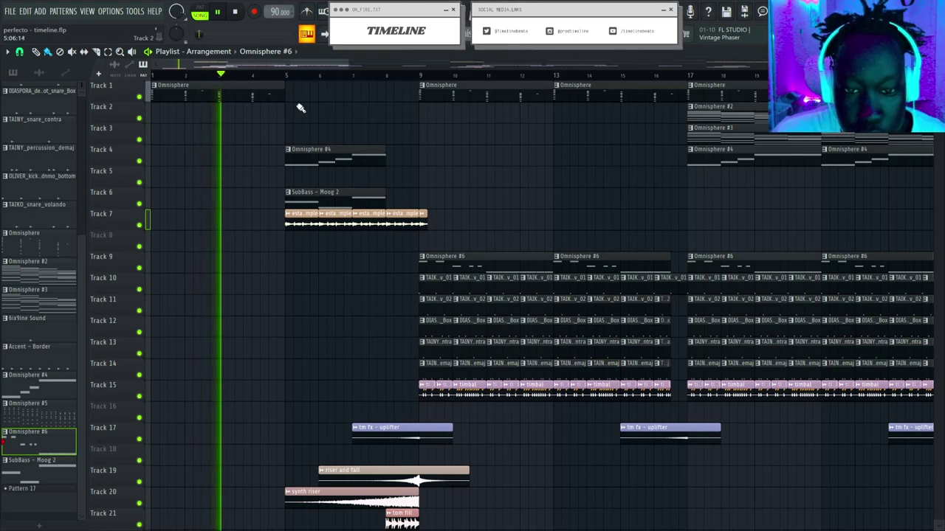
scroll(296, 83, "down", 2)
scroll(295, 84, "up", 3)
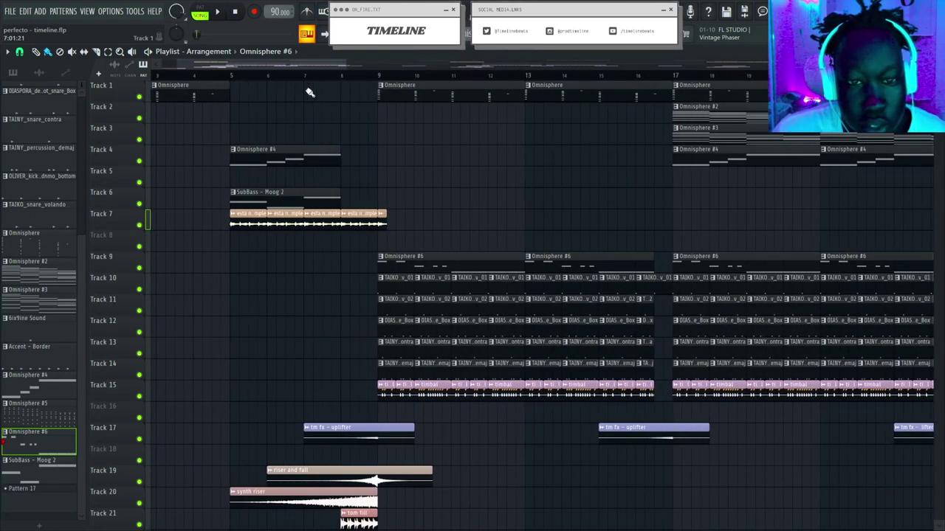
scroll(347, 305, "down", 5)
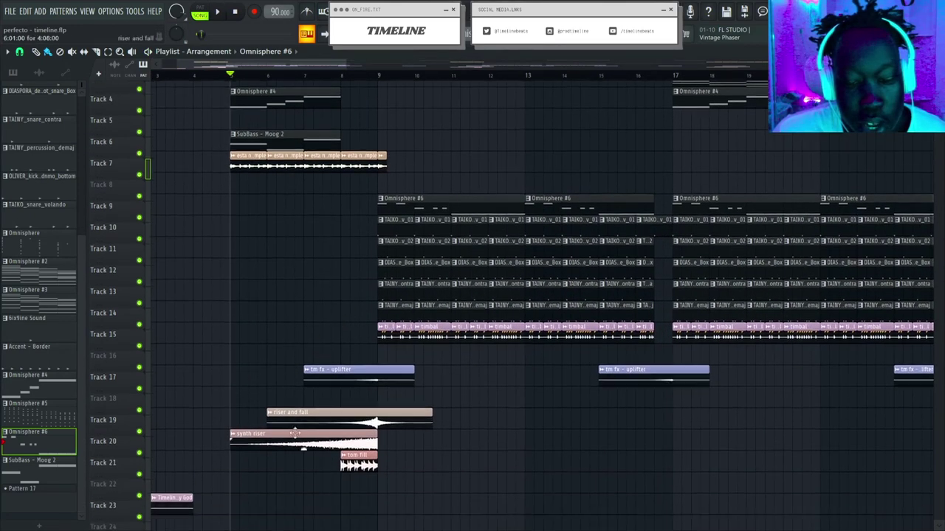
scroll(380, 222, "up", 5)
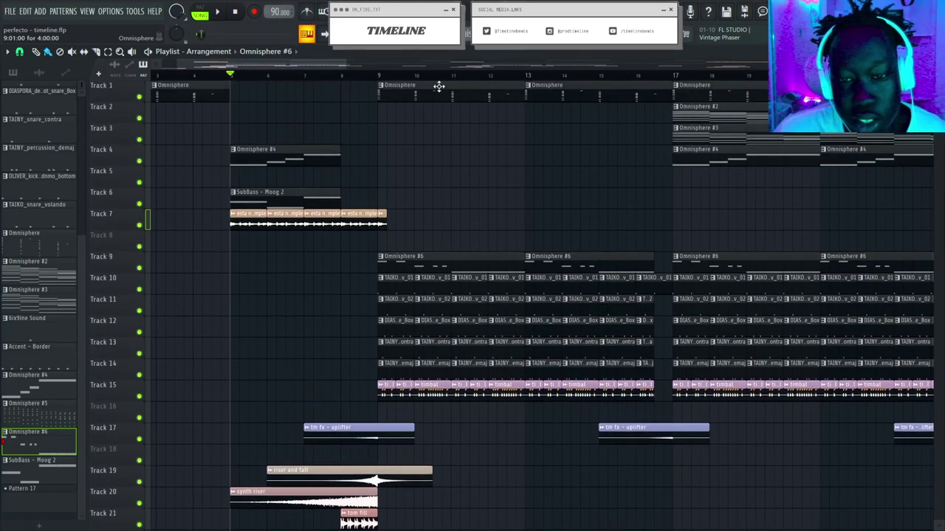
scroll(381, 81, "down", 4)
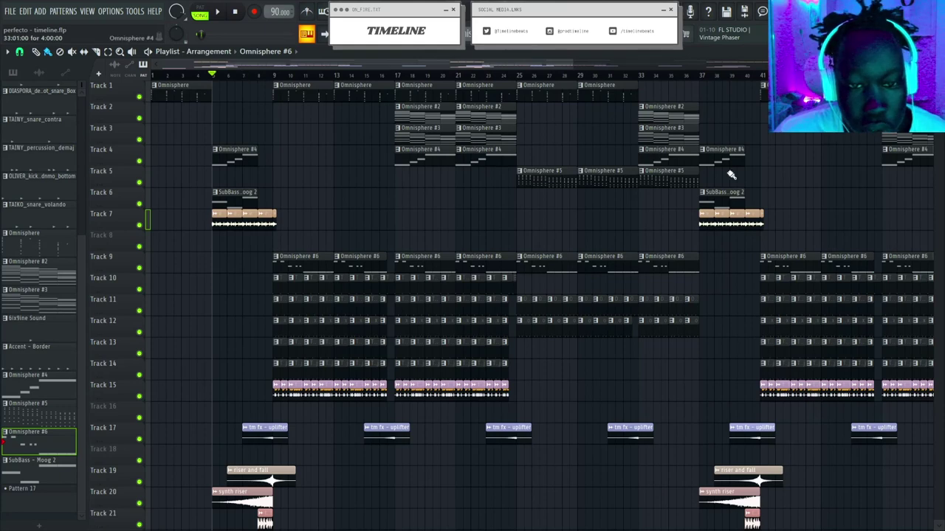
scroll(295, 177, "down", 3)
key("space")
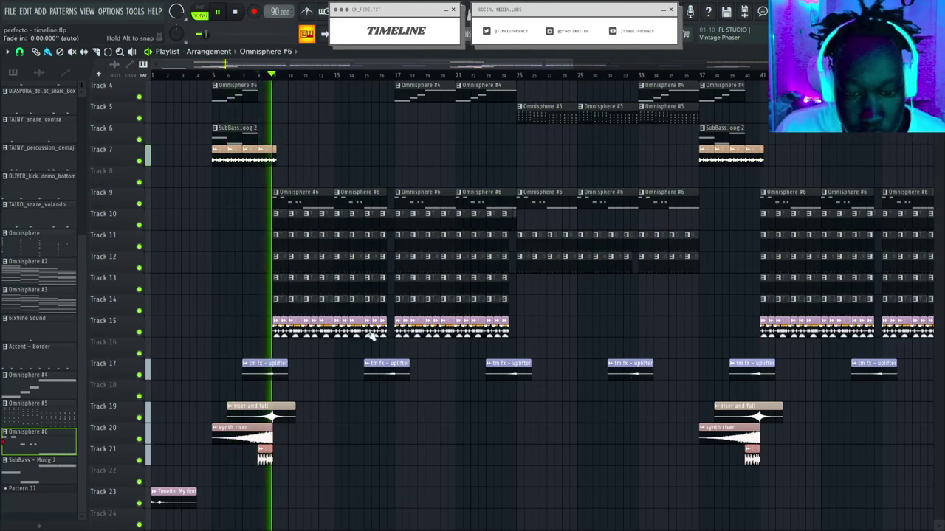
key("space")
scroll(534, 331, "down", 3)
scroll(333, 215, "up", 5)
left_click(280, 77)
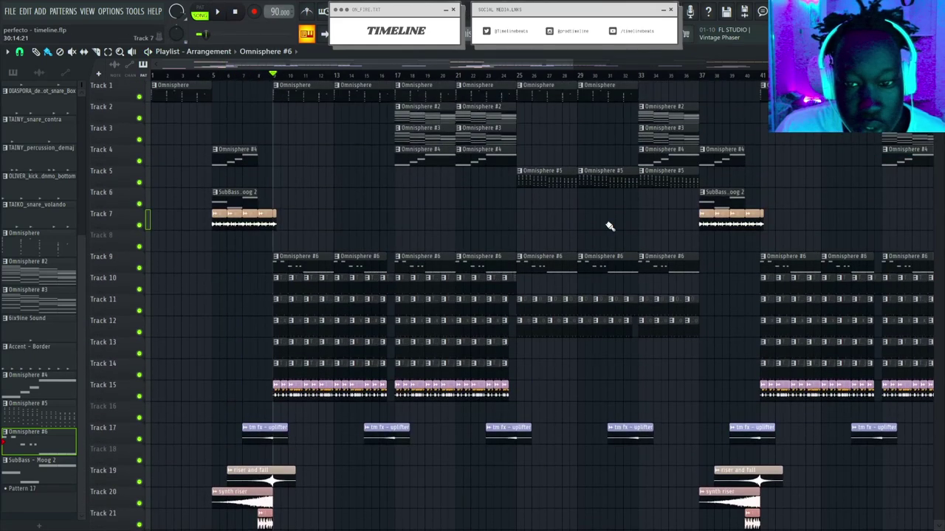
key("space")
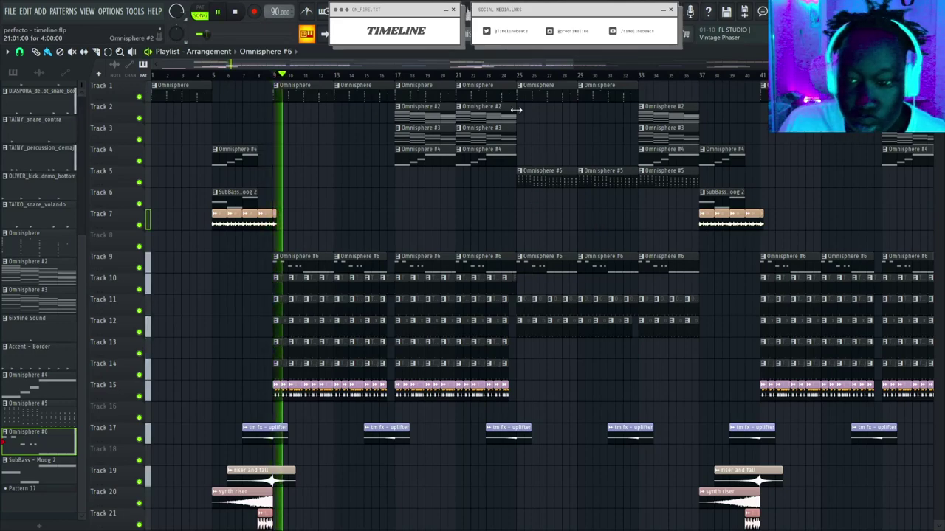
scroll(530, 83, "down", 3)
scroll(352, 232, "down", 5)
scroll(369, 217, "up", 5)
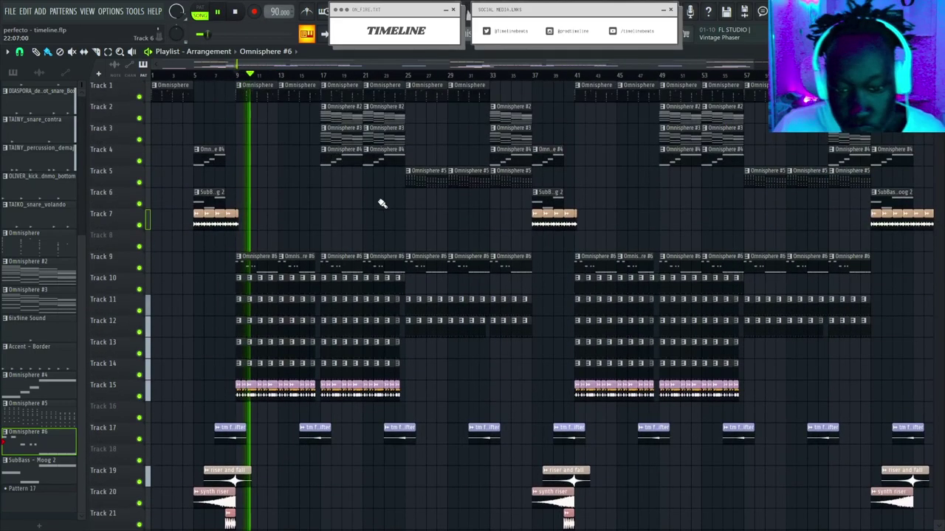
key("space")
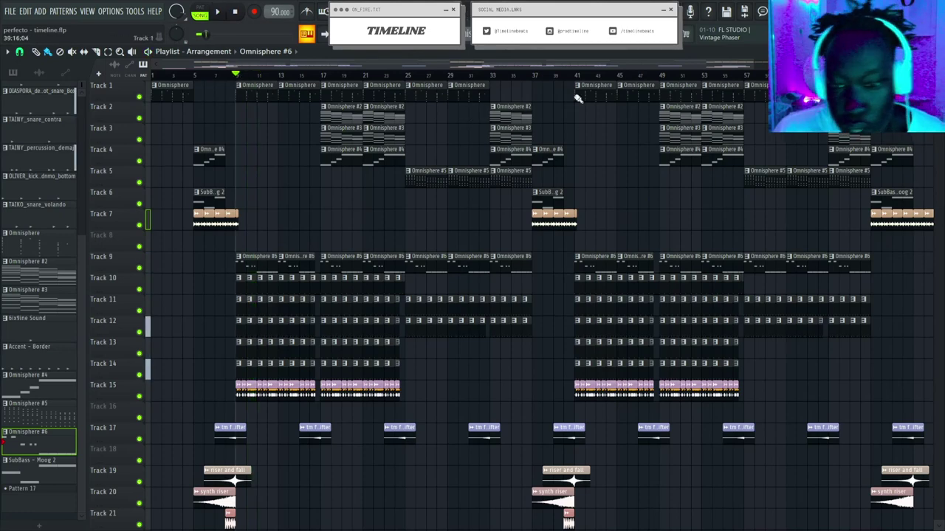
left_click(407, 76)
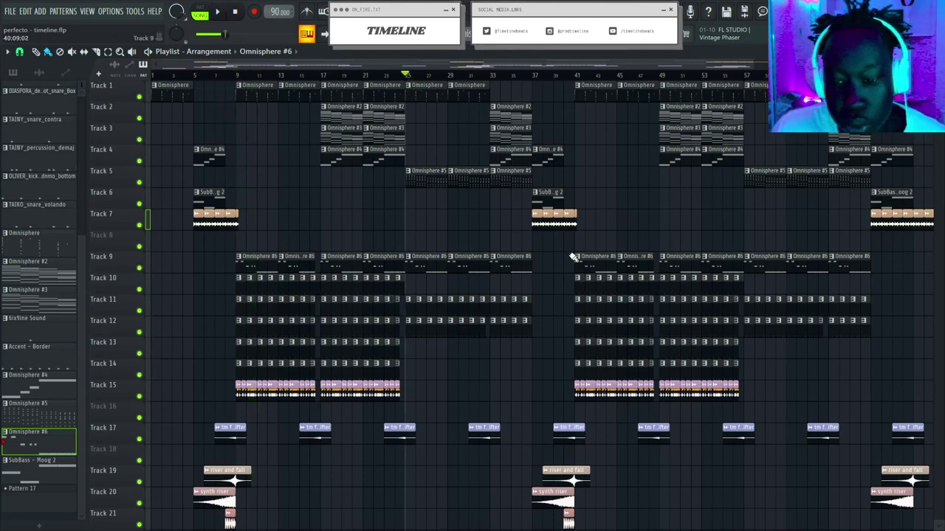
key("space")
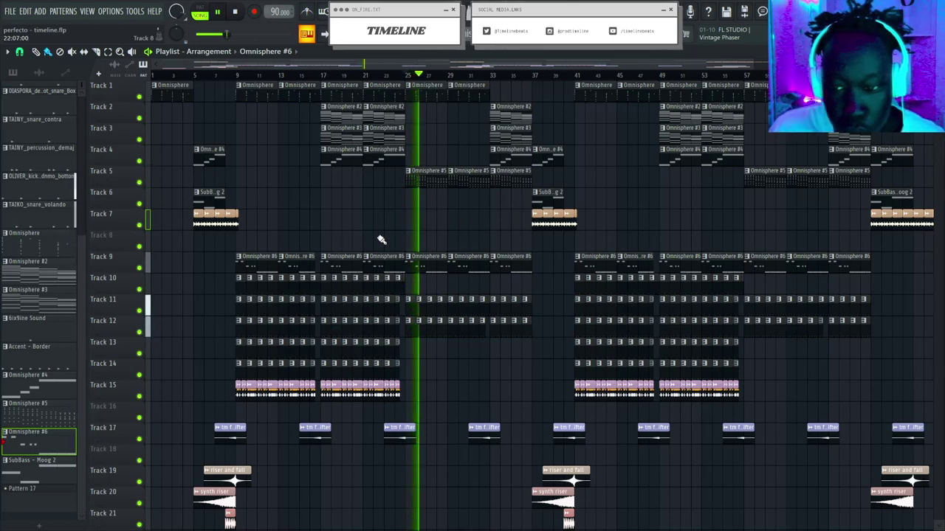
key("space")
left_click(531, 75)
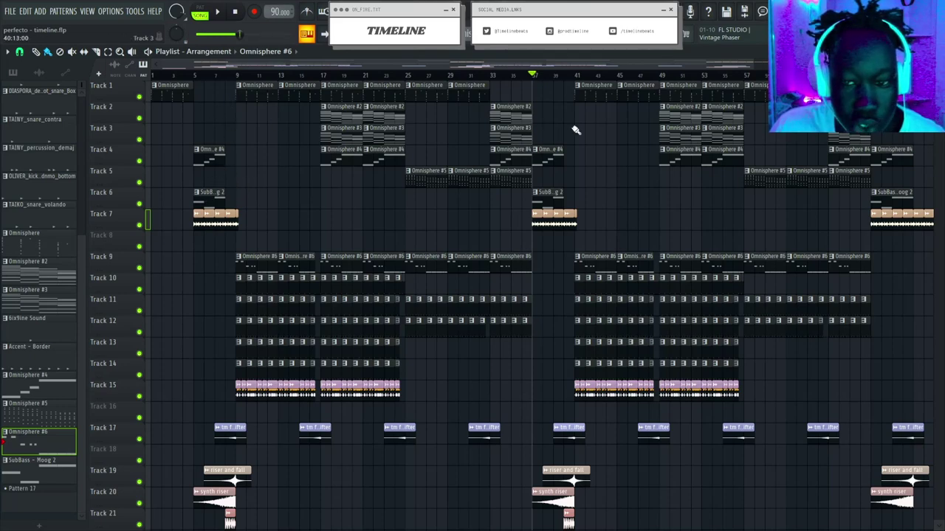
key("space")
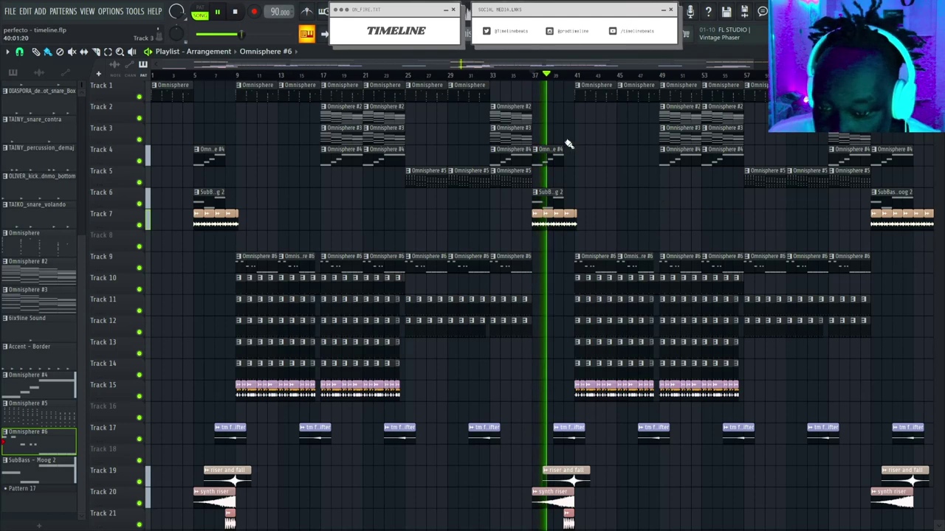
key("space")
scroll(539, 184, "down", 3)
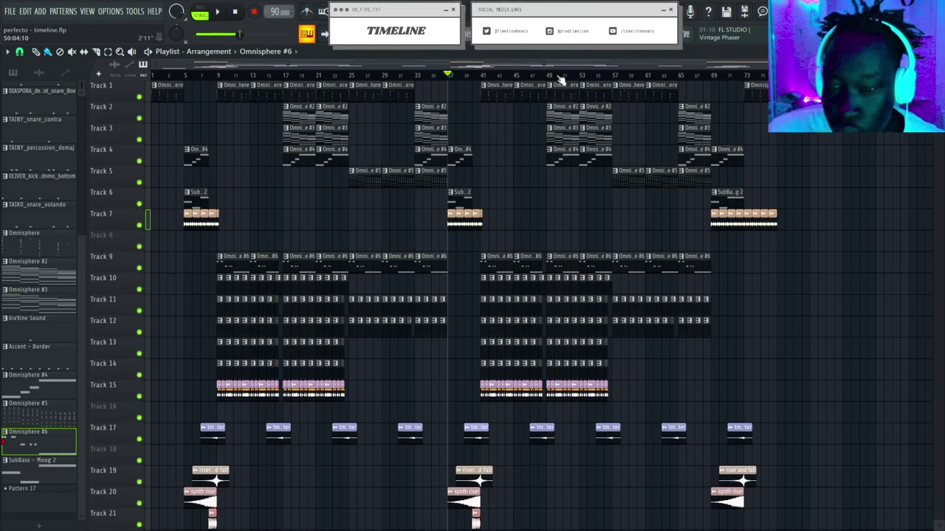
Scroll through the playlist tracks and set the song position to bar 9 on the ruler.
scroll(564, 197, "down", 5)
scroll(546, 199, "up", 5)
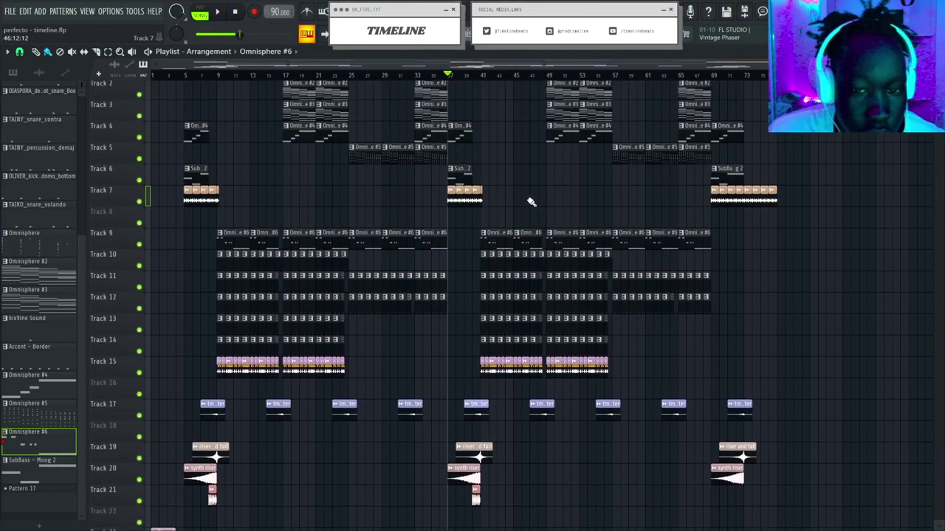
scroll(591, 201, "down", 5)
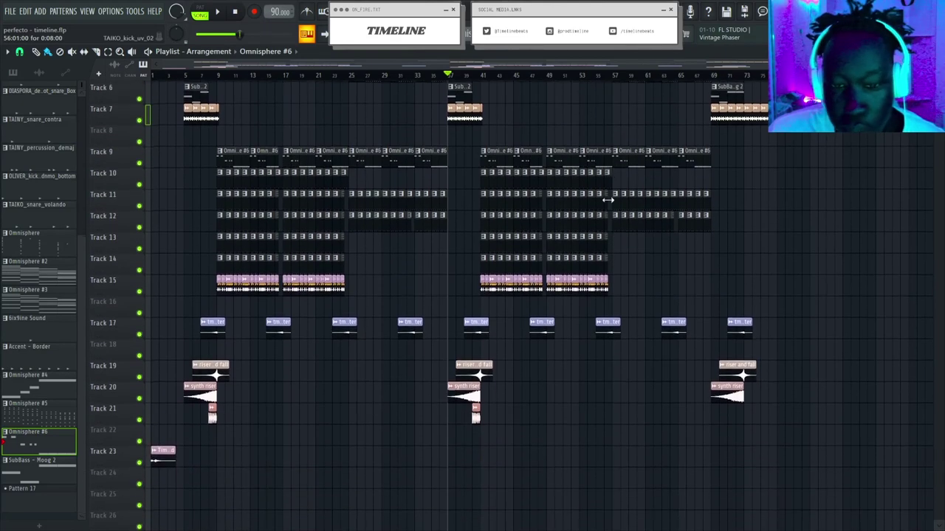
scroll(610, 200, "up", 5)
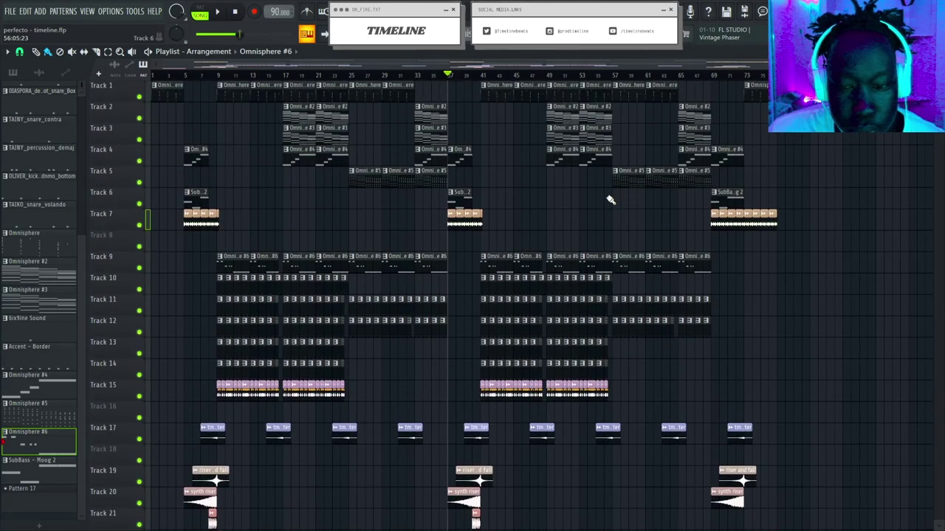
scroll(519, 188, "down", 2)
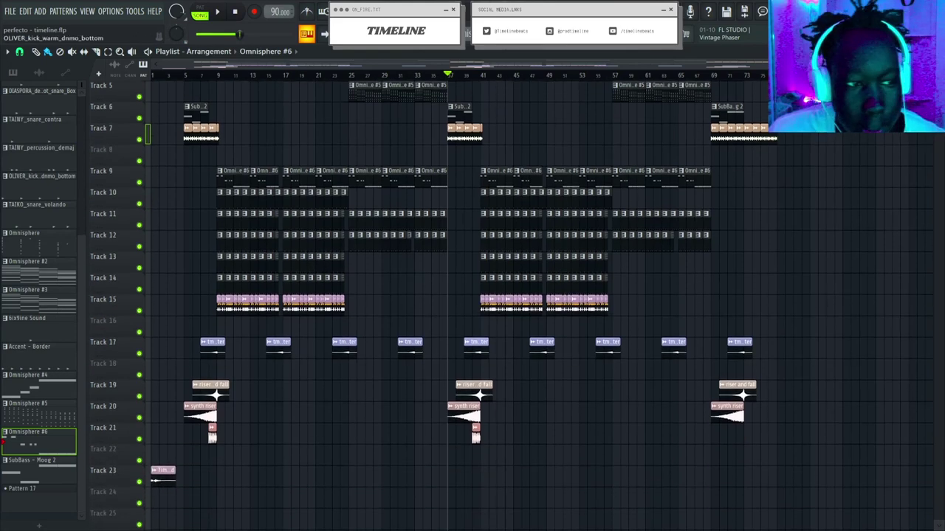
scroll(420, 236, "up", 2)
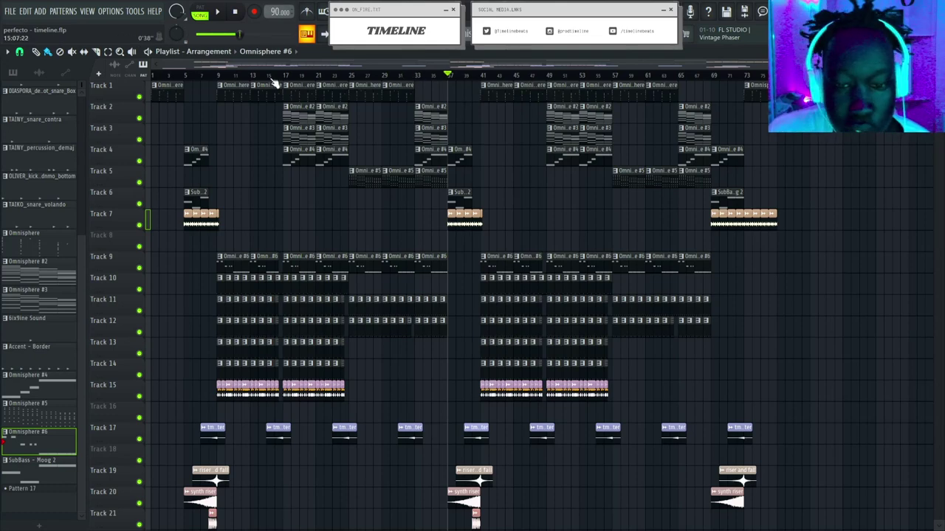
scroll(232, 75, "up", 2)
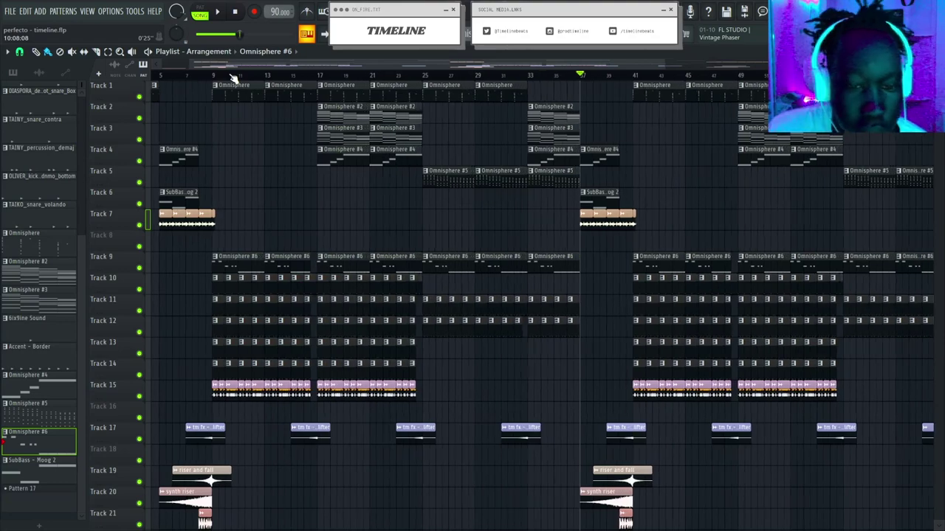
scroll(232, 74, "down", 2)
left_click(222, 76)
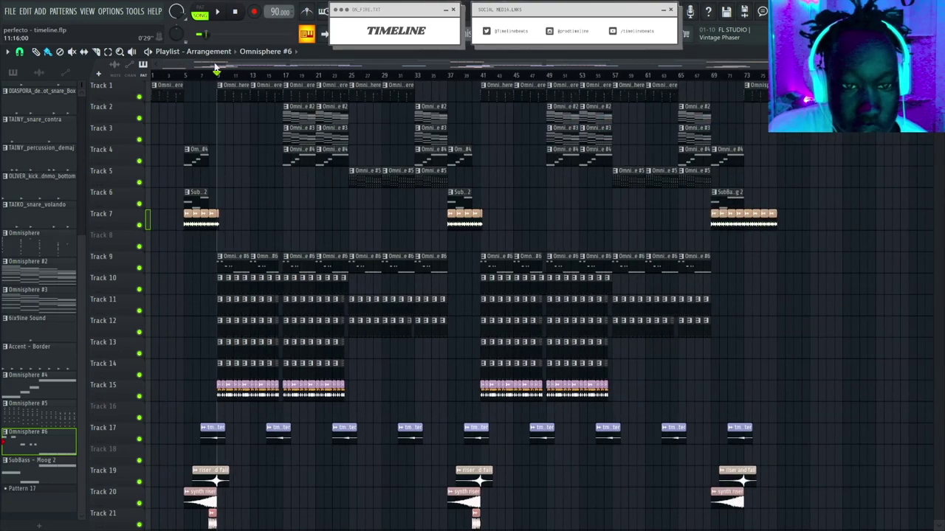
Zoom in and out over the arrangement and return the song position marker to bar 9.
scroll(219, 79, "up", 5)
scroll(221, 78, "down", 6)
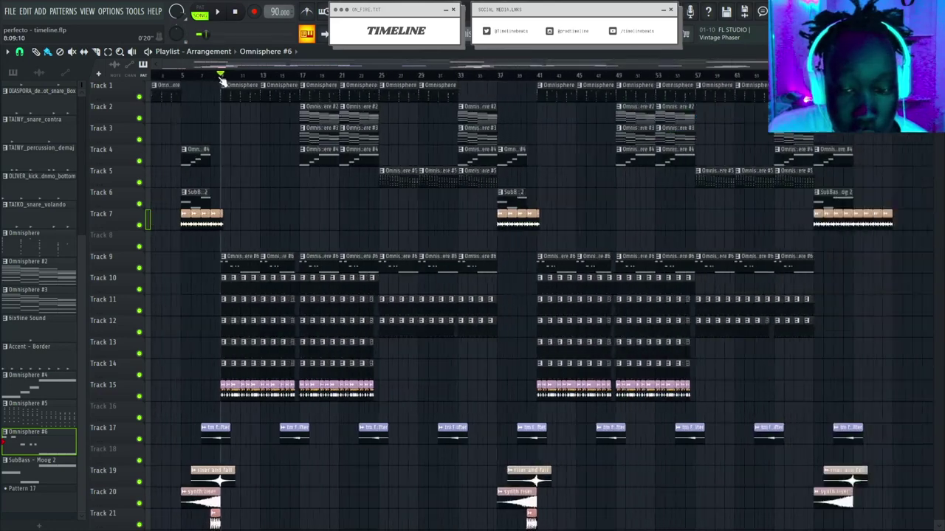
scroll(327, 105, "down", 4)
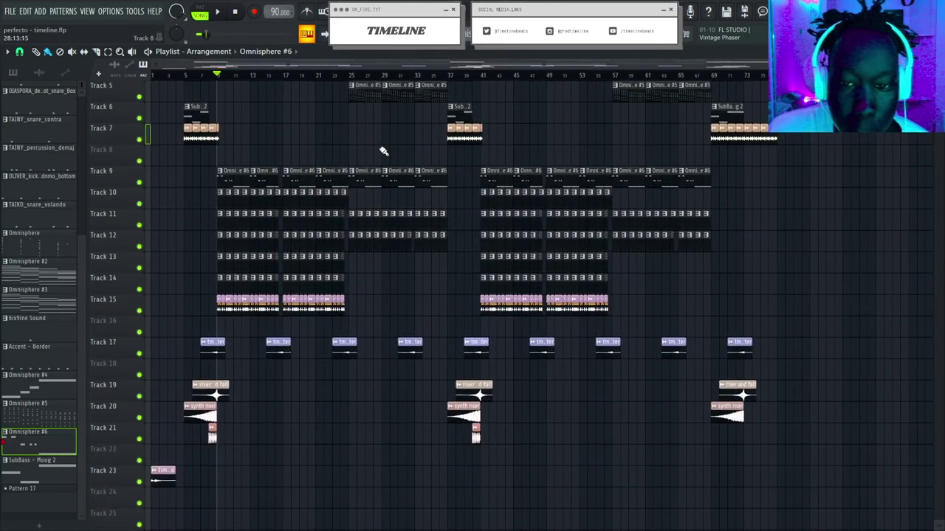
scroll(376, 146, "up", 4)
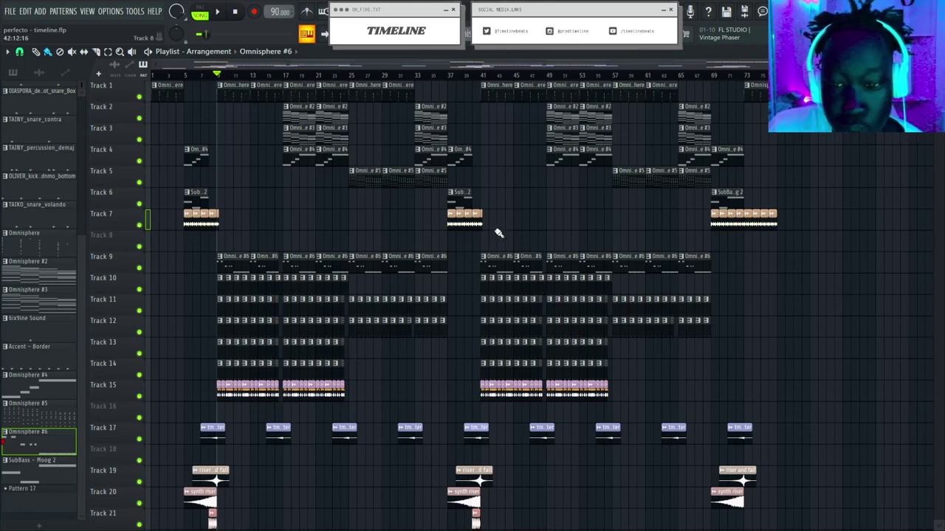
left_click(289, 75)
left_click_drag(284, 66, 253, 79)
scroll(445, 223, "down", 3)
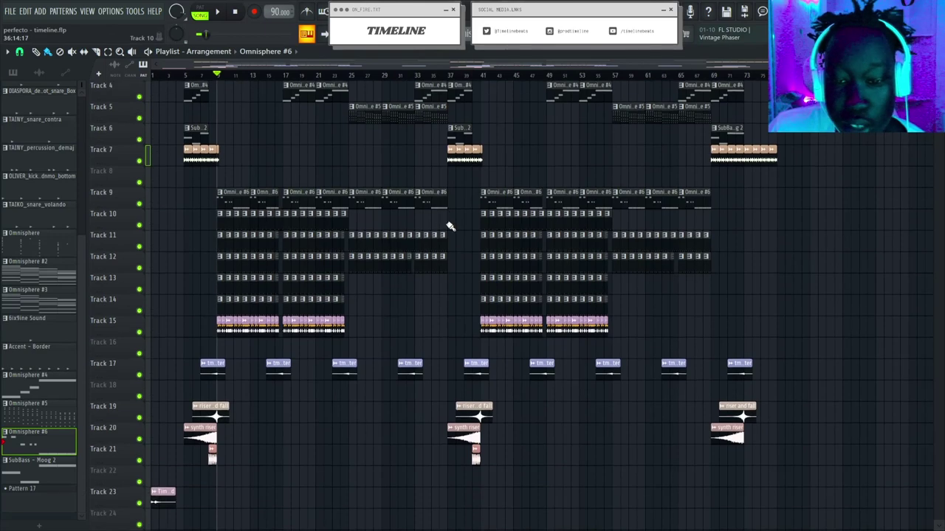
scroll(456, 220, "up", 3)
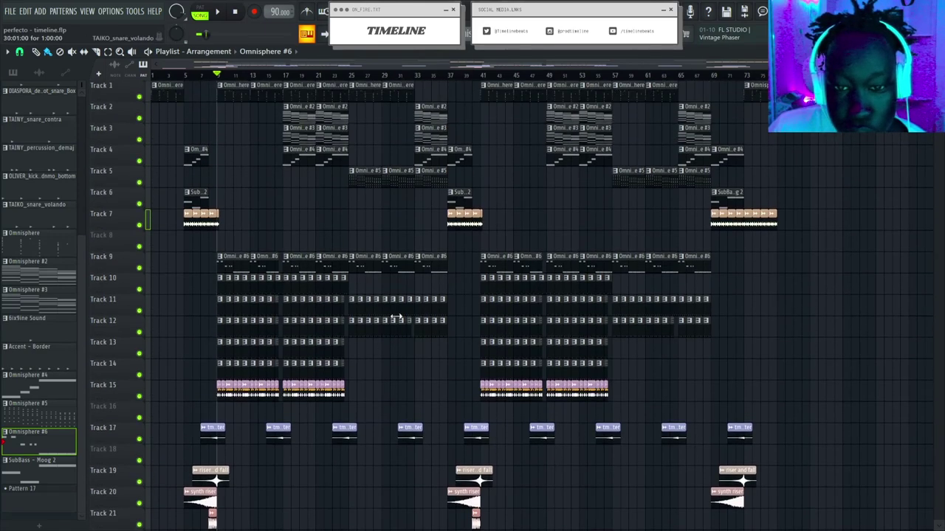